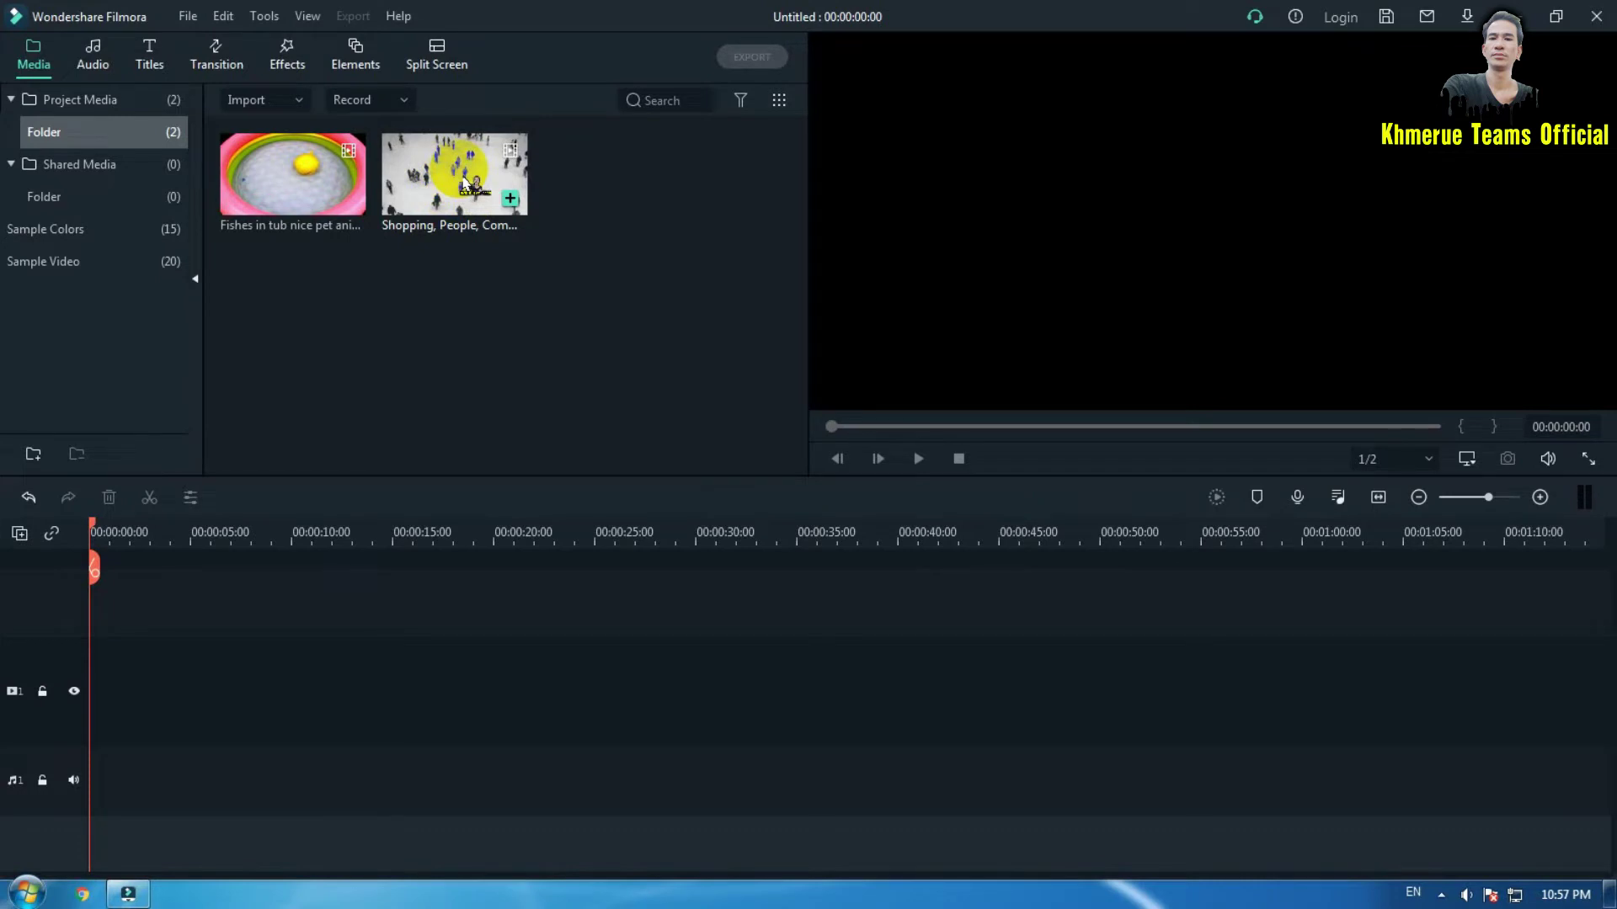
- Place the Shopping crowd clip on the video track, keeping 1920 x 1080 25fps, and select it
left_click_drag(464, 182, 102, 714)
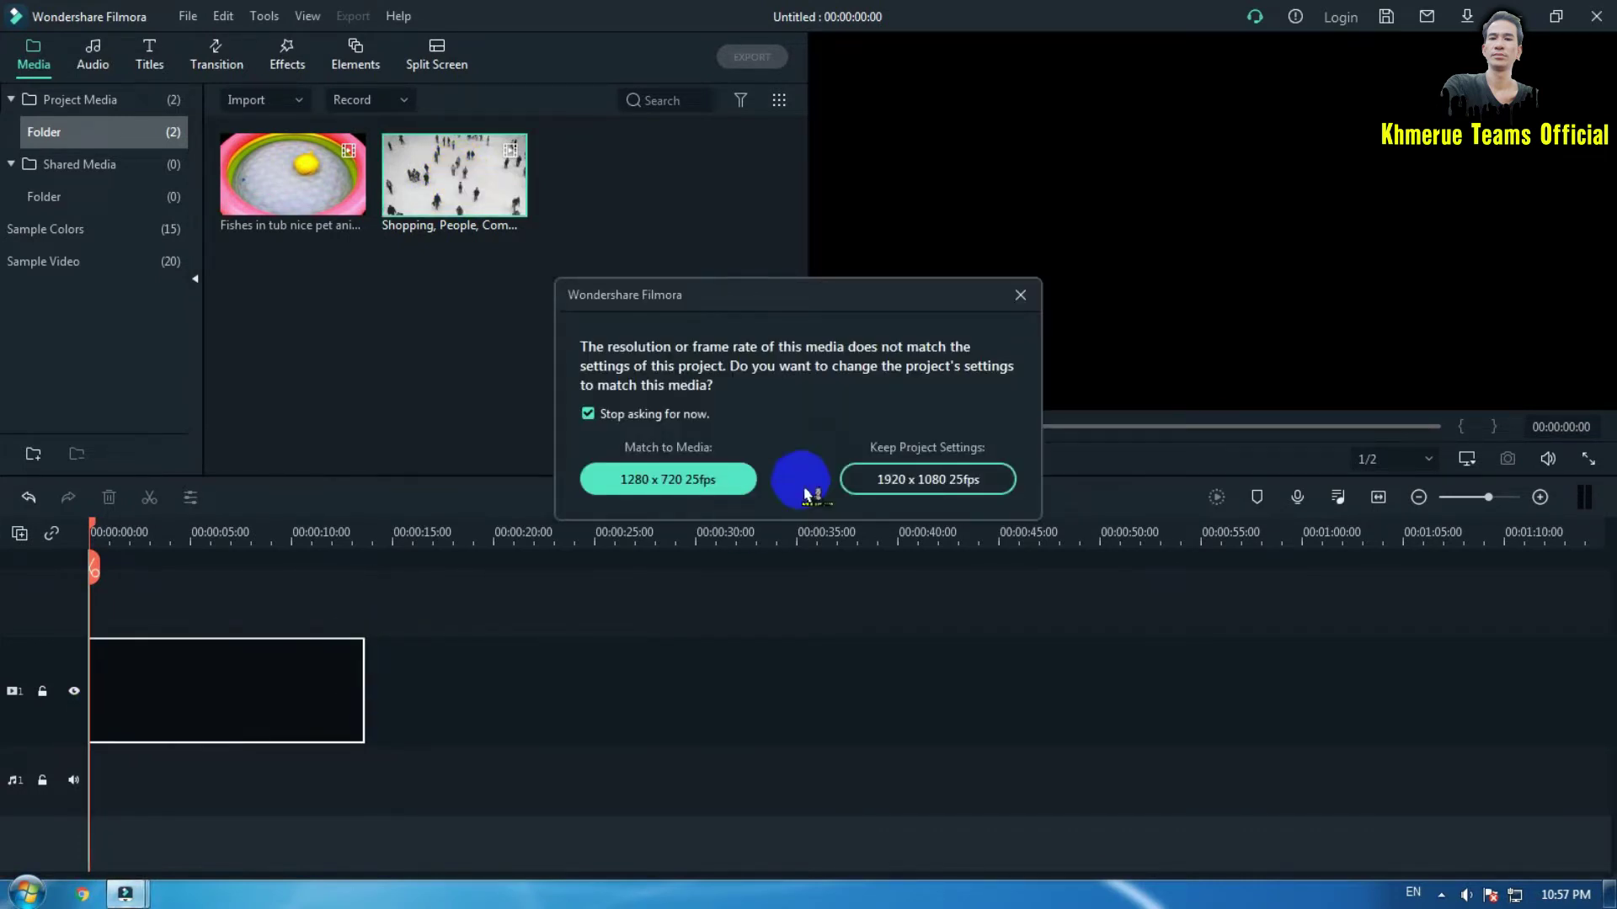
left_click(901, 482)
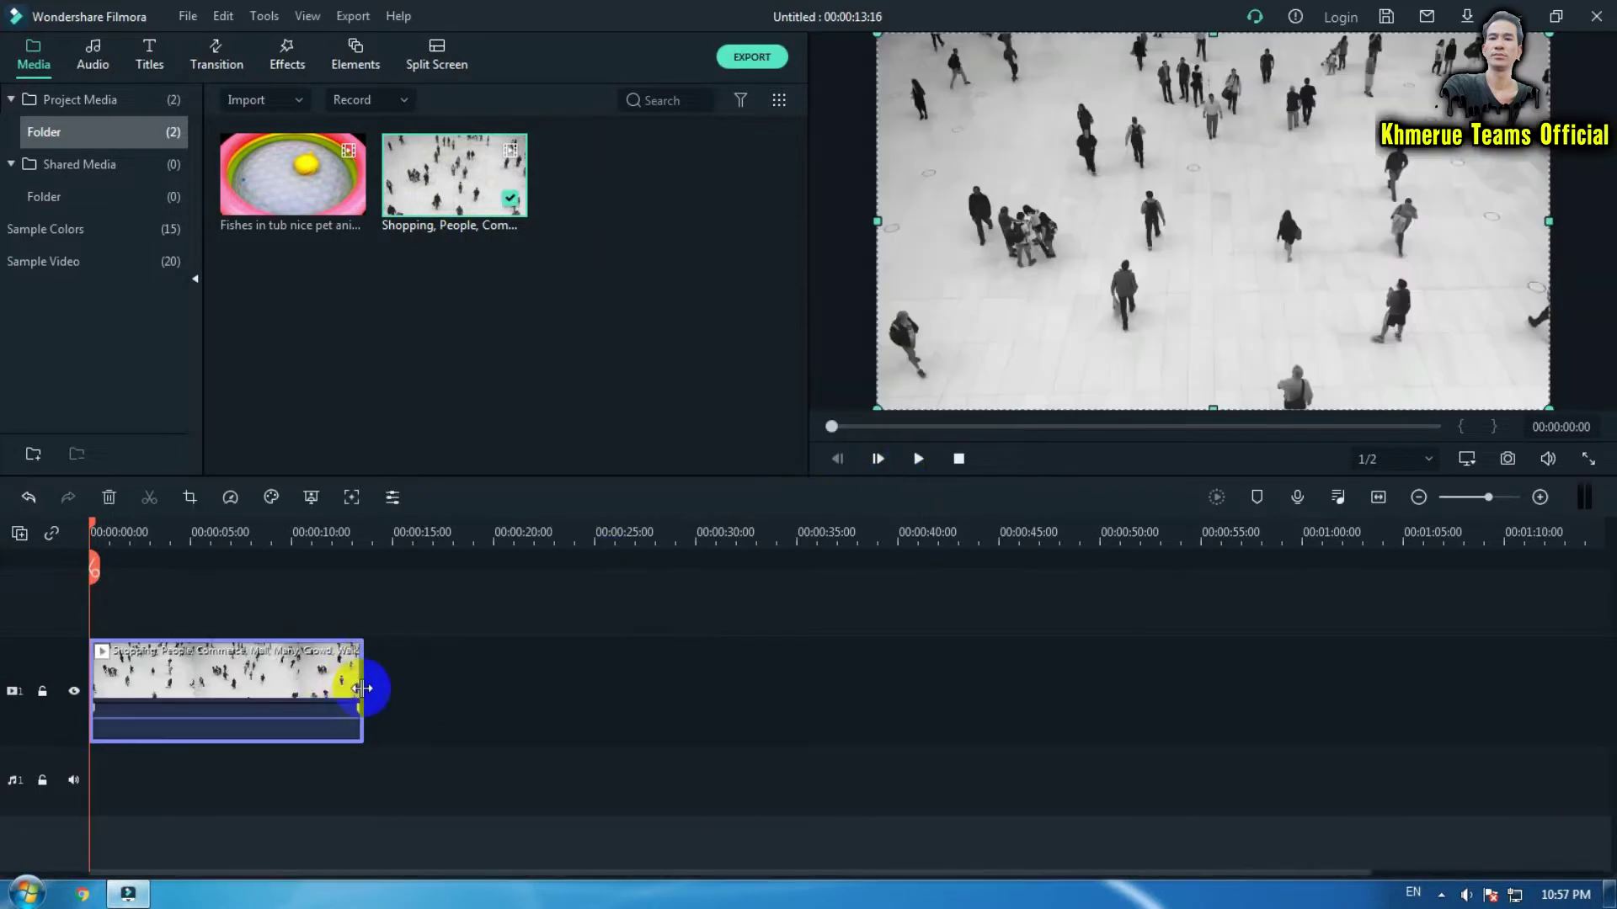
mouse_move(363, 685)
left_mouse_down()
mouse_move(621, 677)
mouse_move(362, 680)
left_mouse_up()
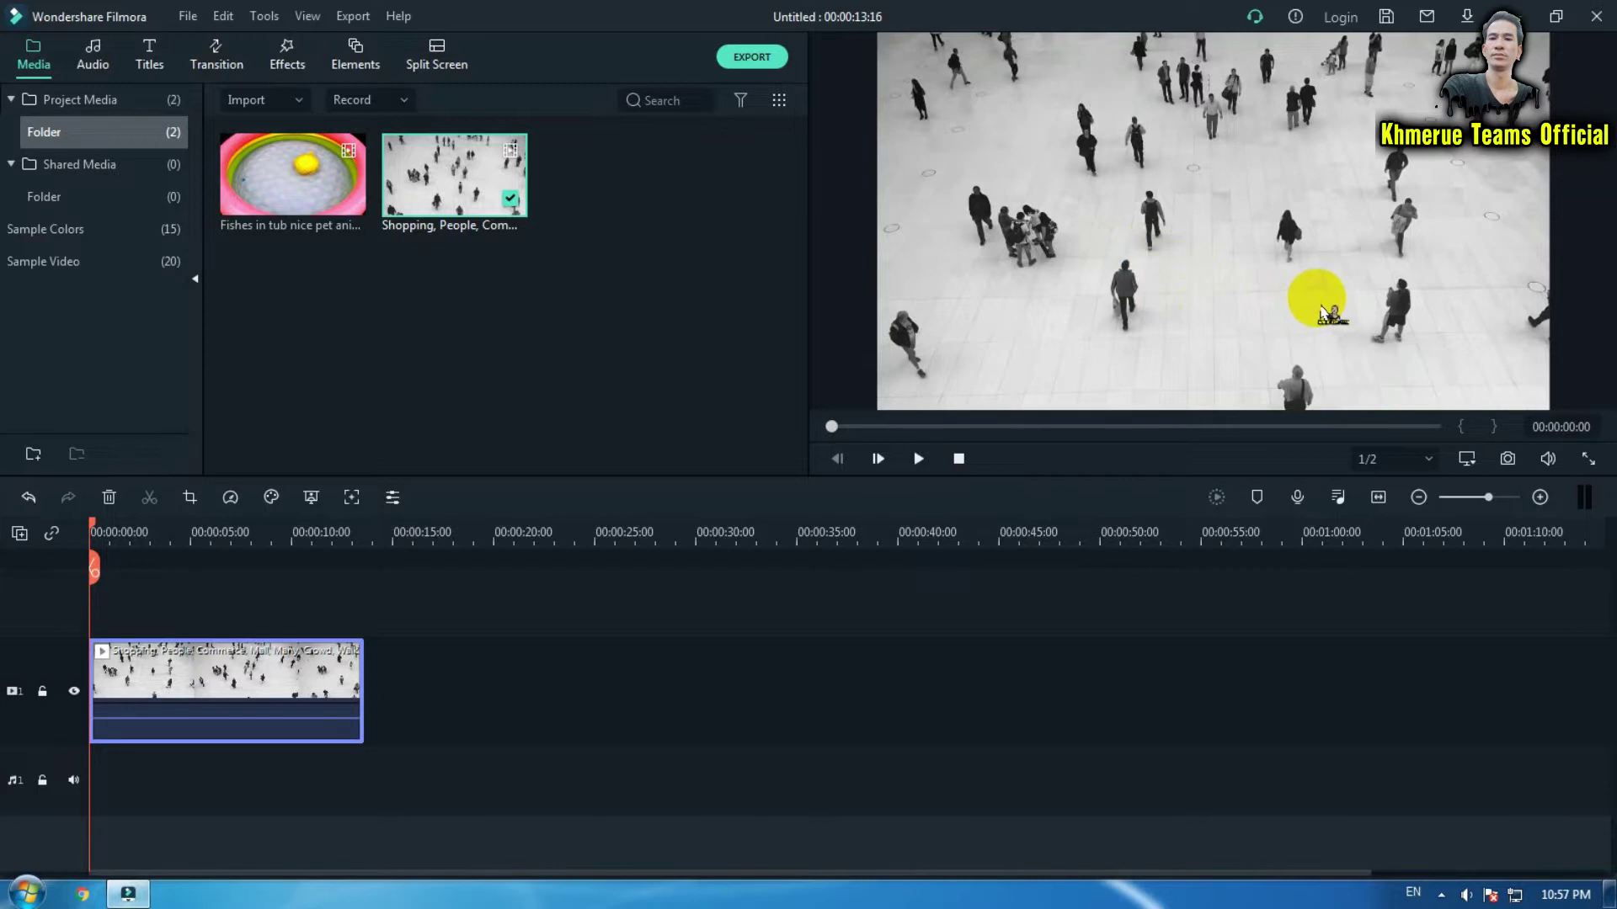
left_click(531, 409)
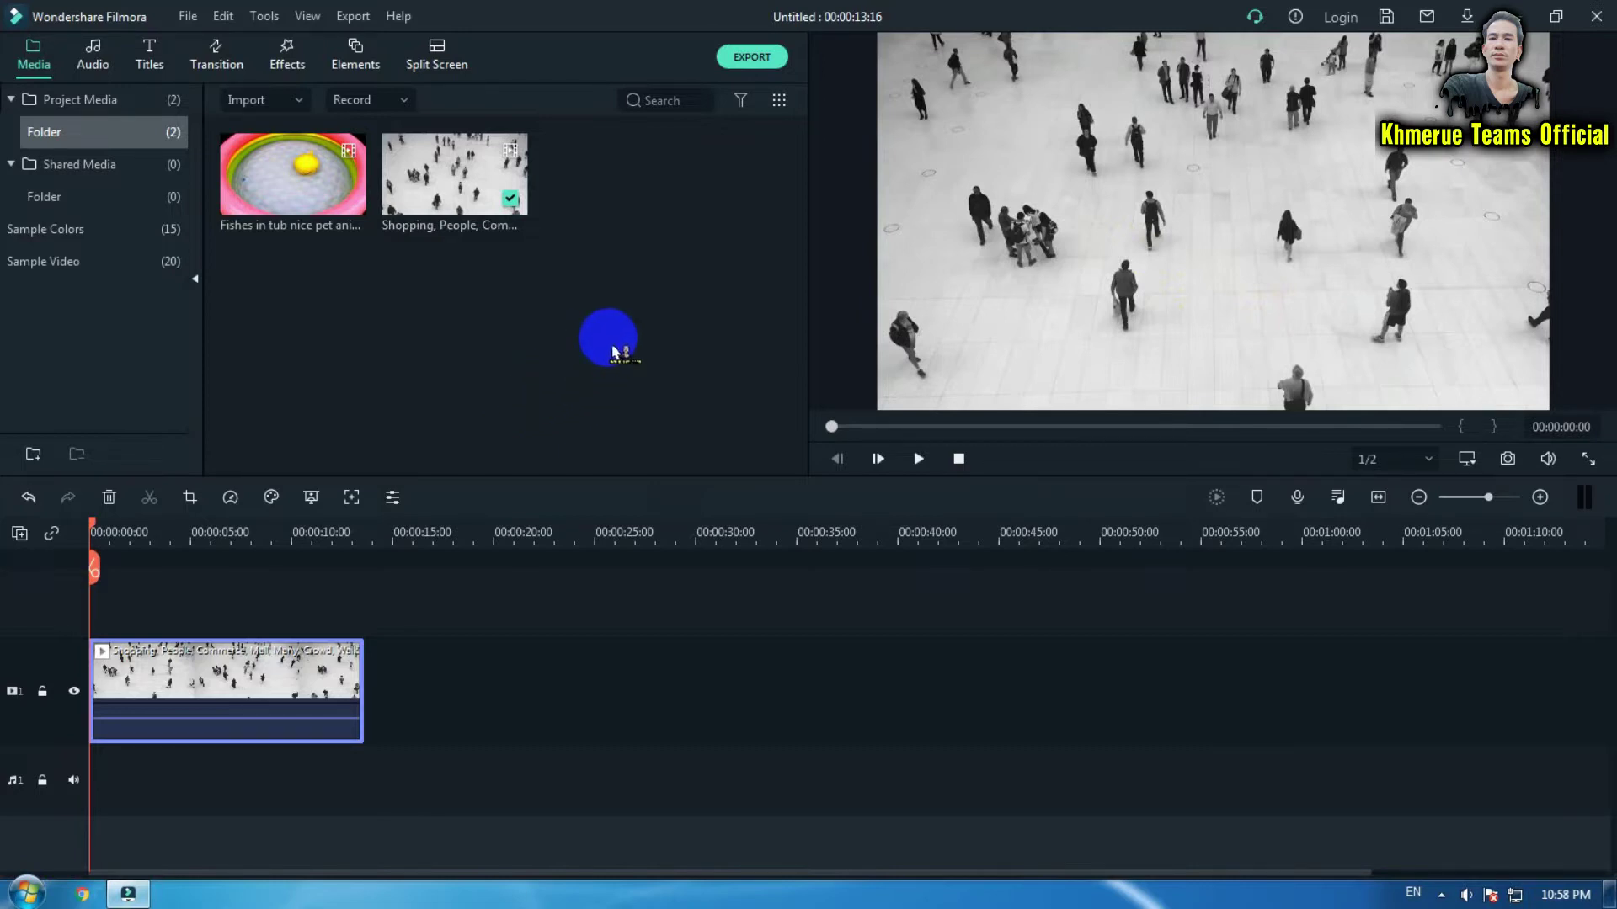
left_click(263, 686)
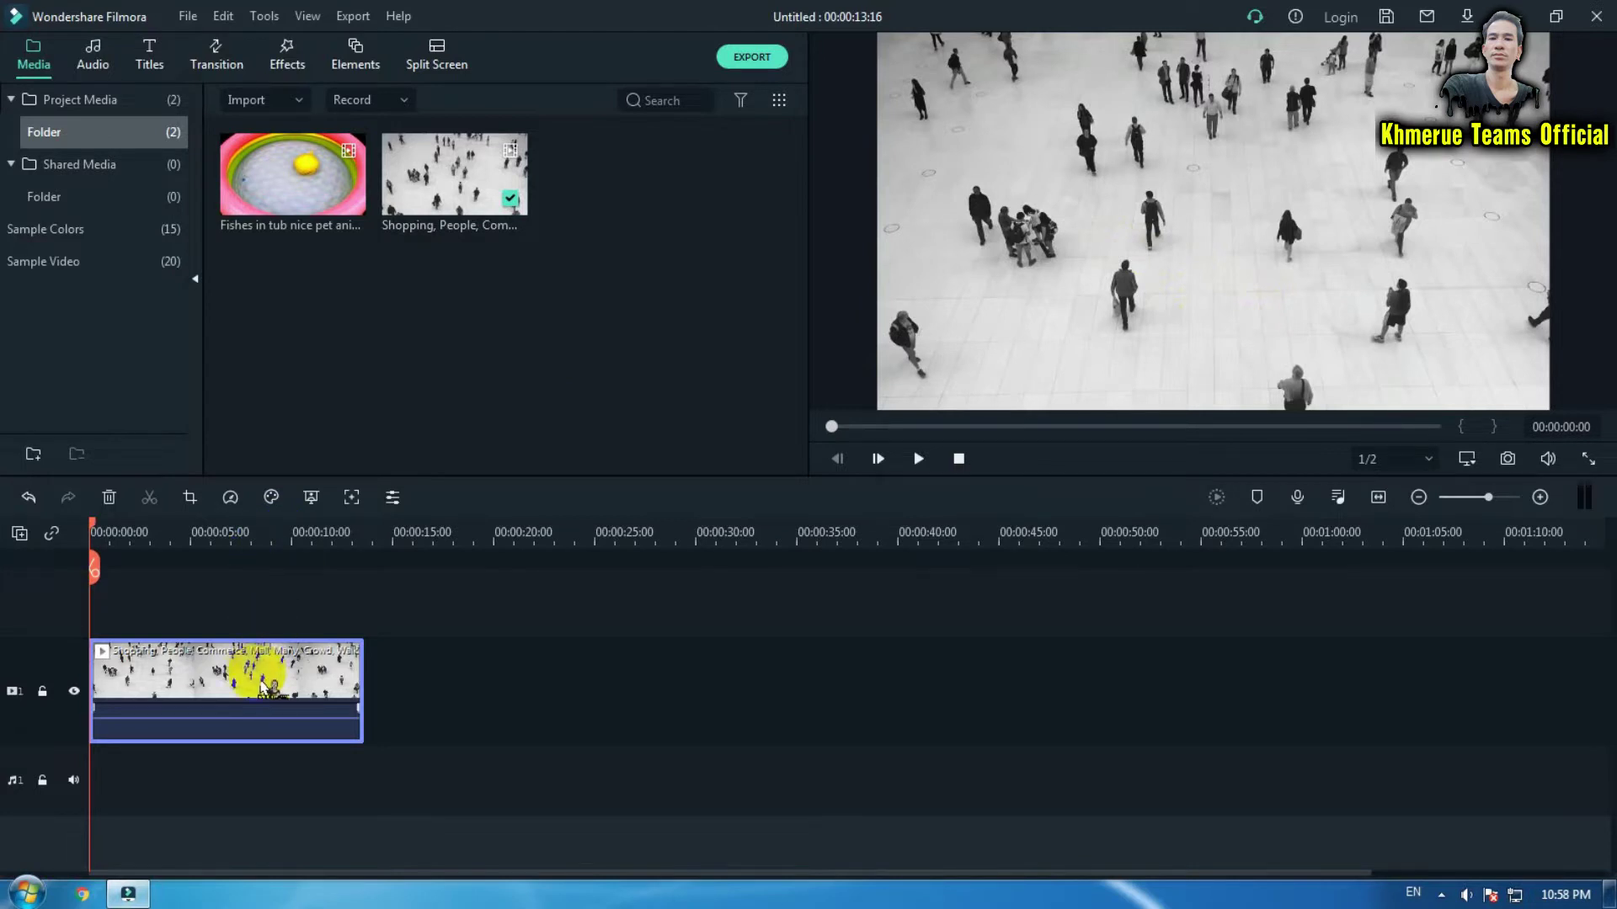
- Enable Motion Tracking on the crowd clip, fit the box tightly around one walker, and track
double_click(260, 685)
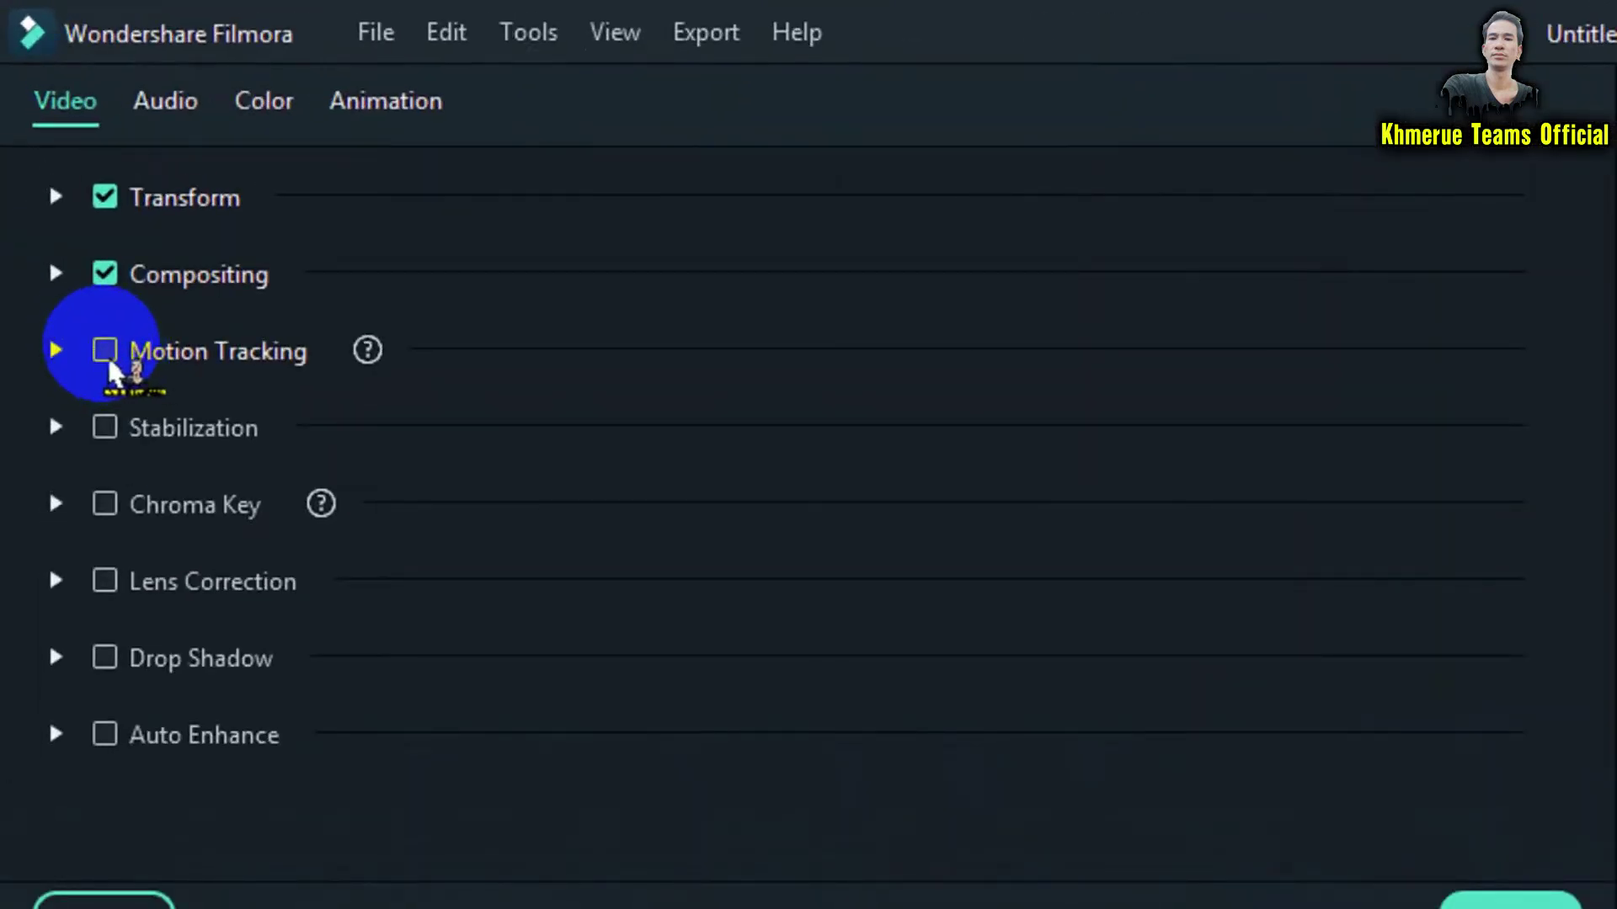
left_click(110, 362)
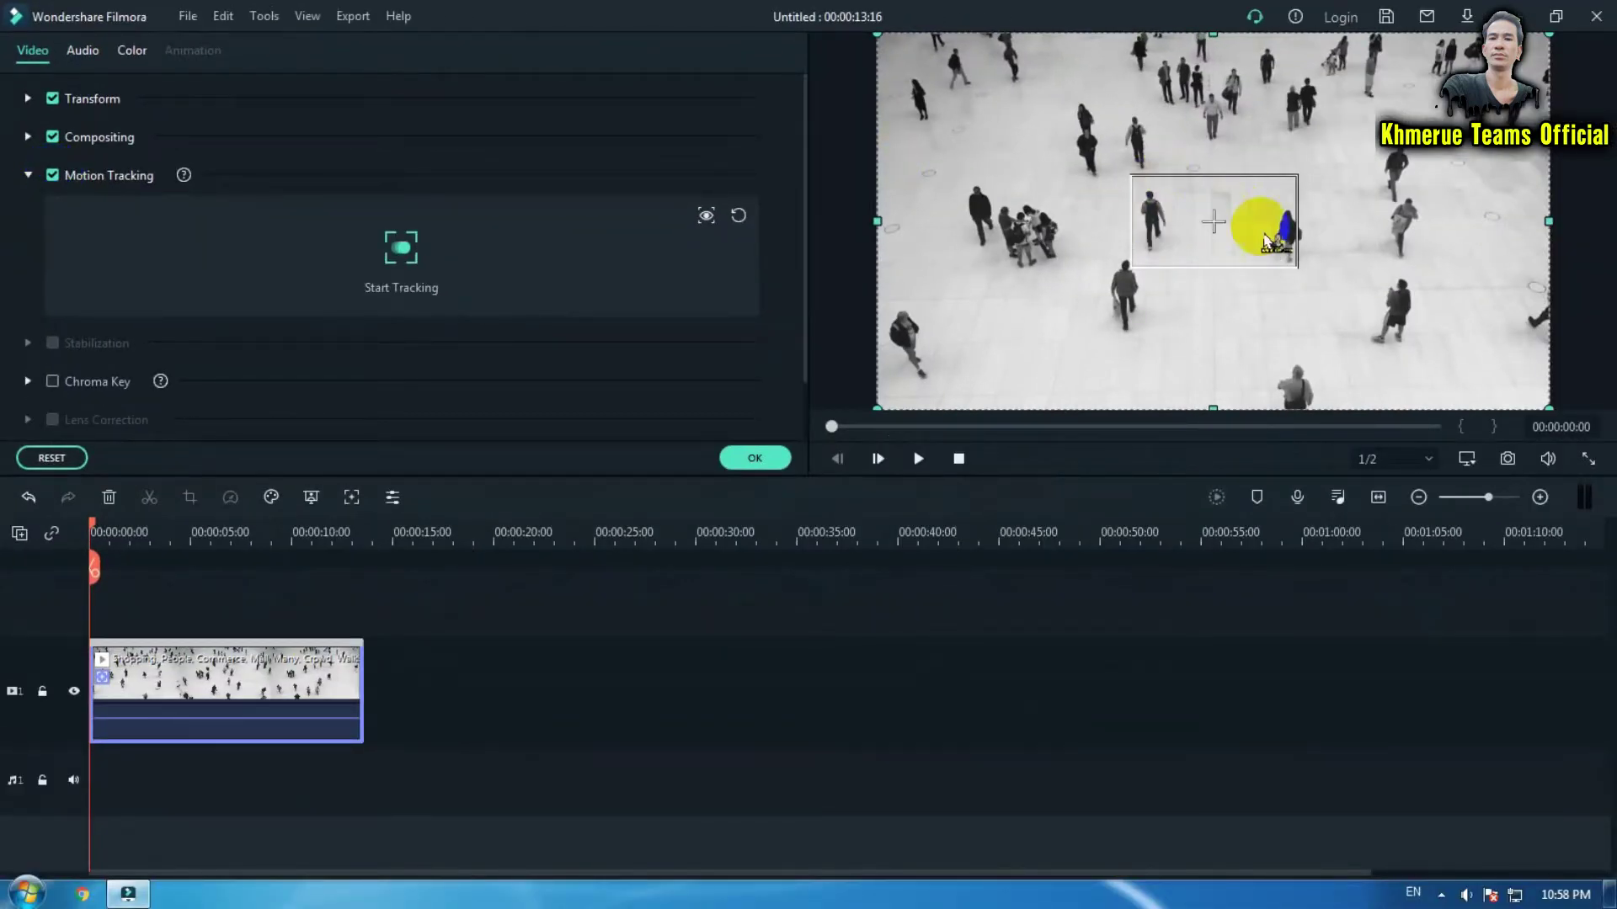
left_click_drag(1220, 224, 1140, 292)
mouse_move(1057, 347)
left_mouse_down()
mouse_move(1120, 326)
mouse_move(1079, 335)
left_mouse_up()
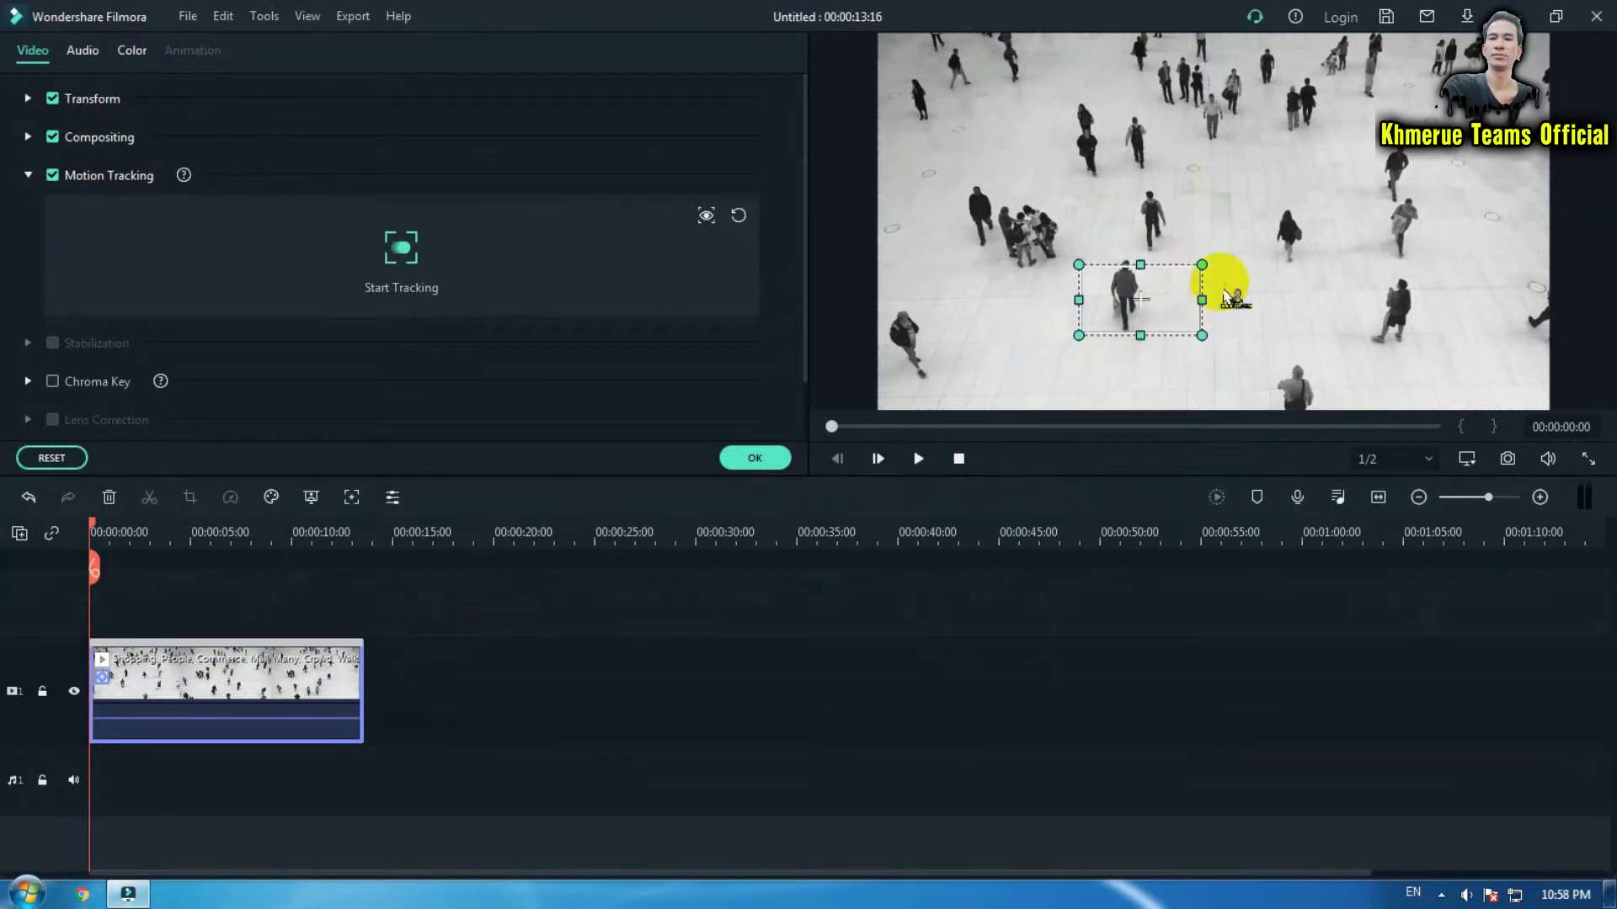
left_click_drag(1140, 267, 1133, 253)
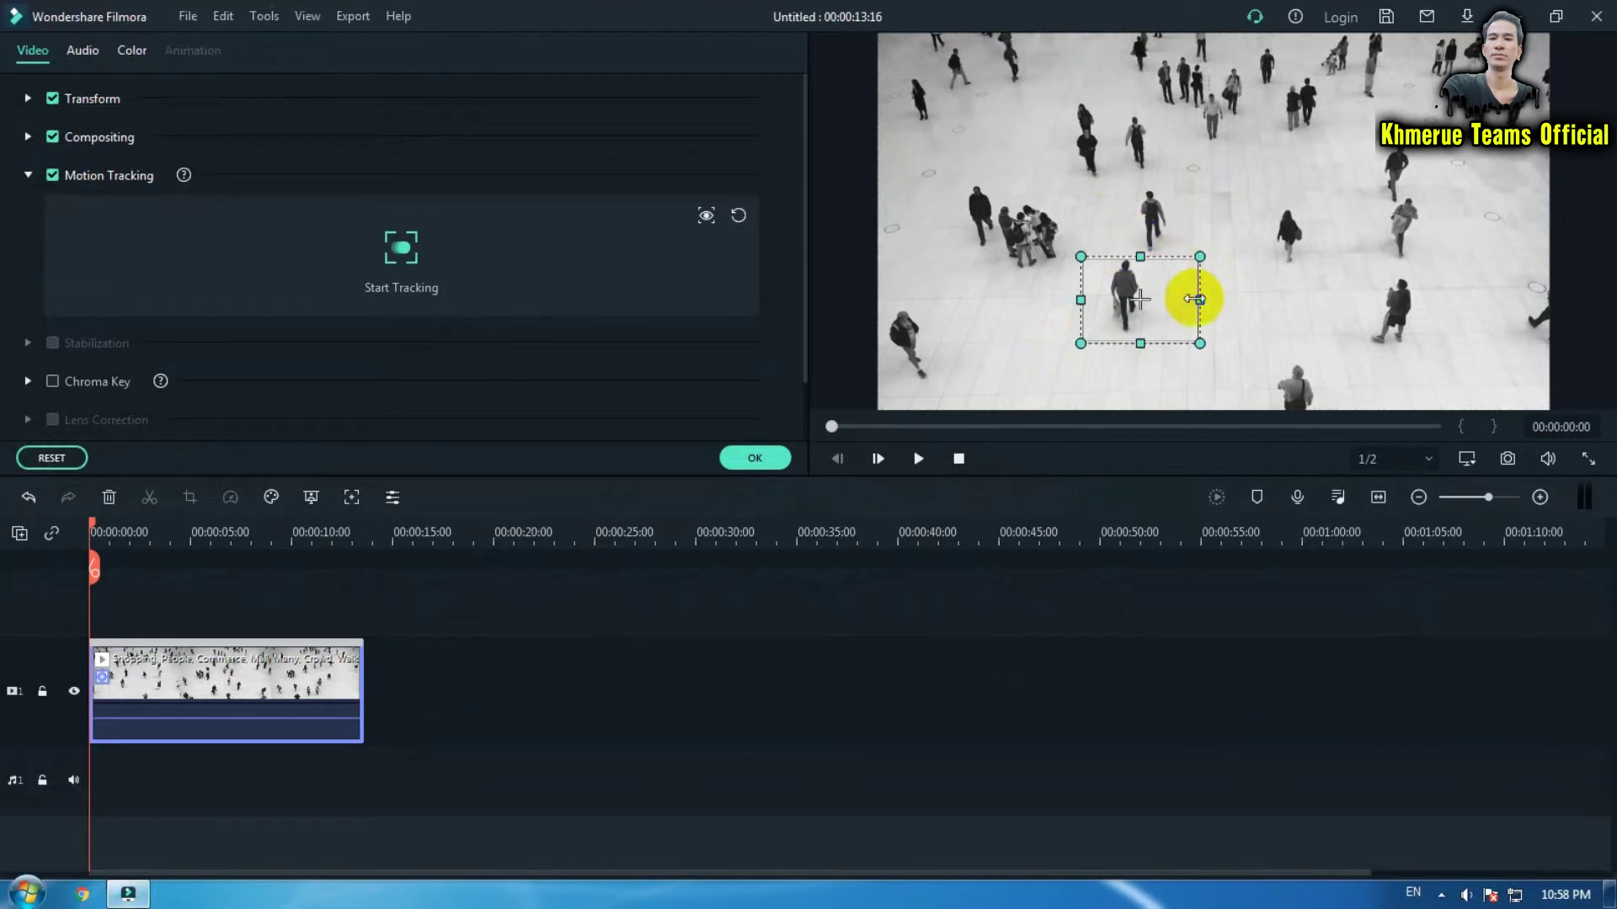
left_click_drag(1200, 299, 1140, 288)
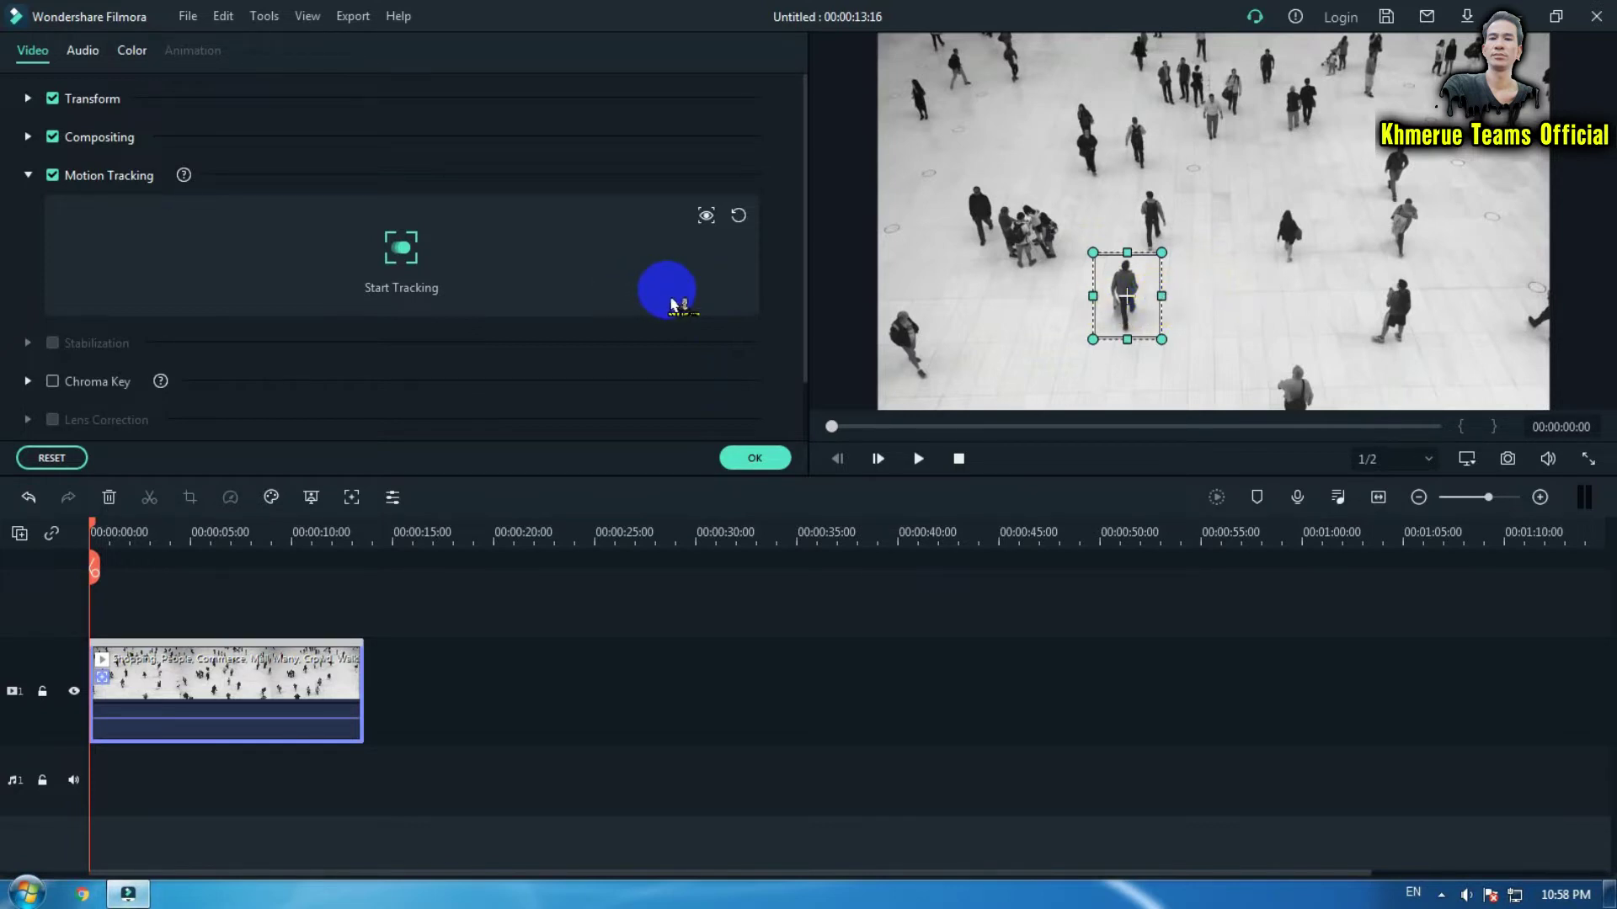
left_click(401, 248)
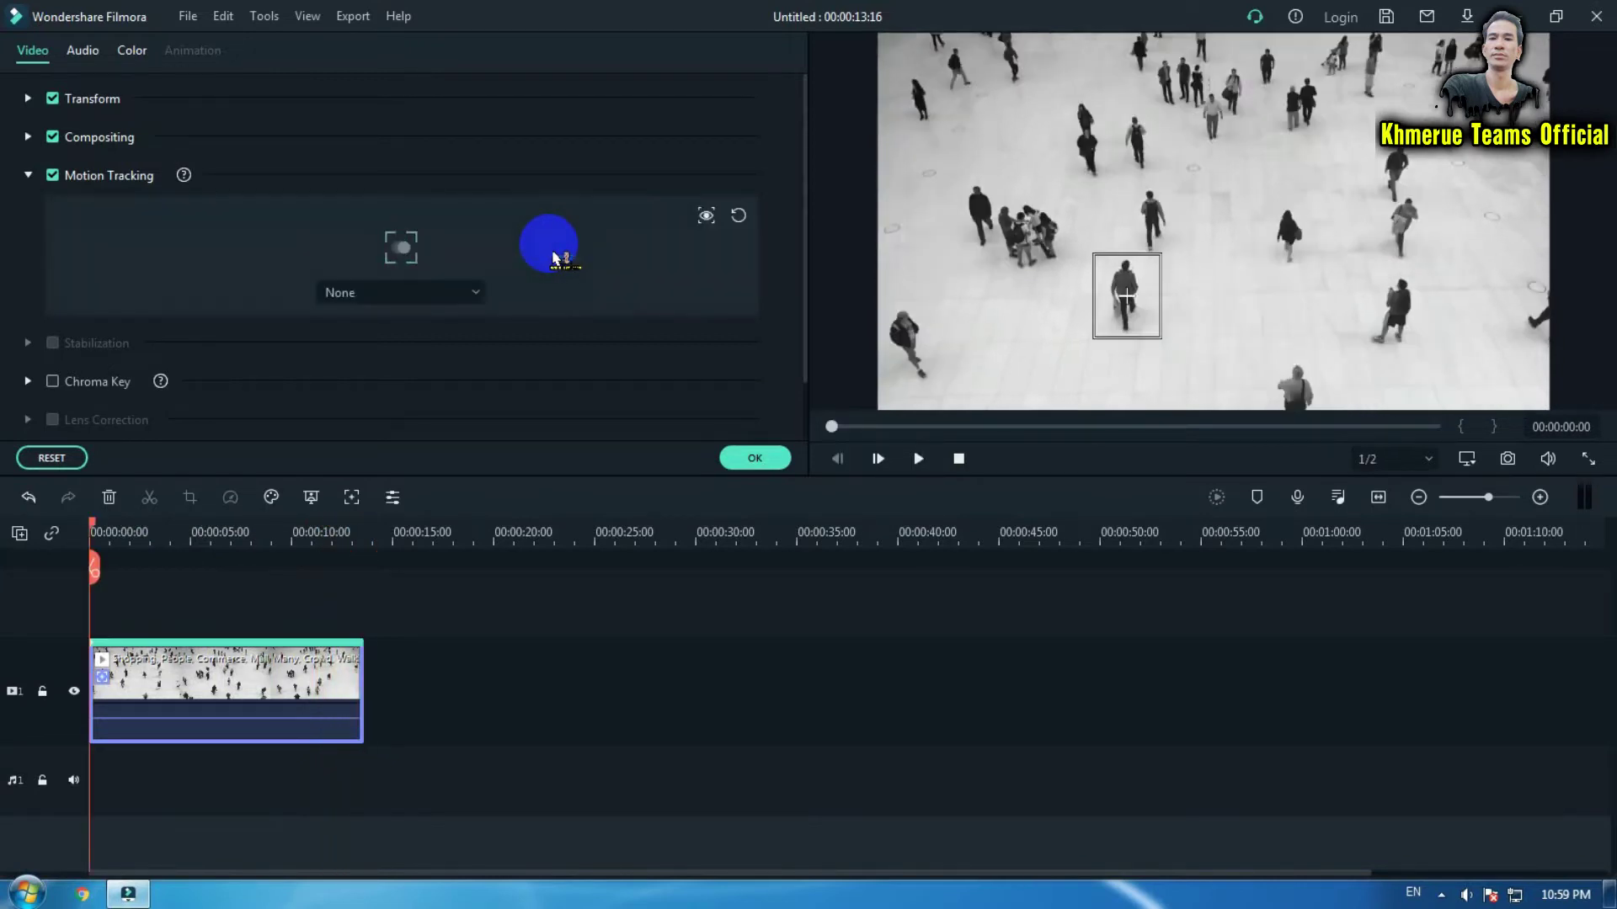
- Confirm the tracking settings with OK and go back to the media library
left_click(773, 465)
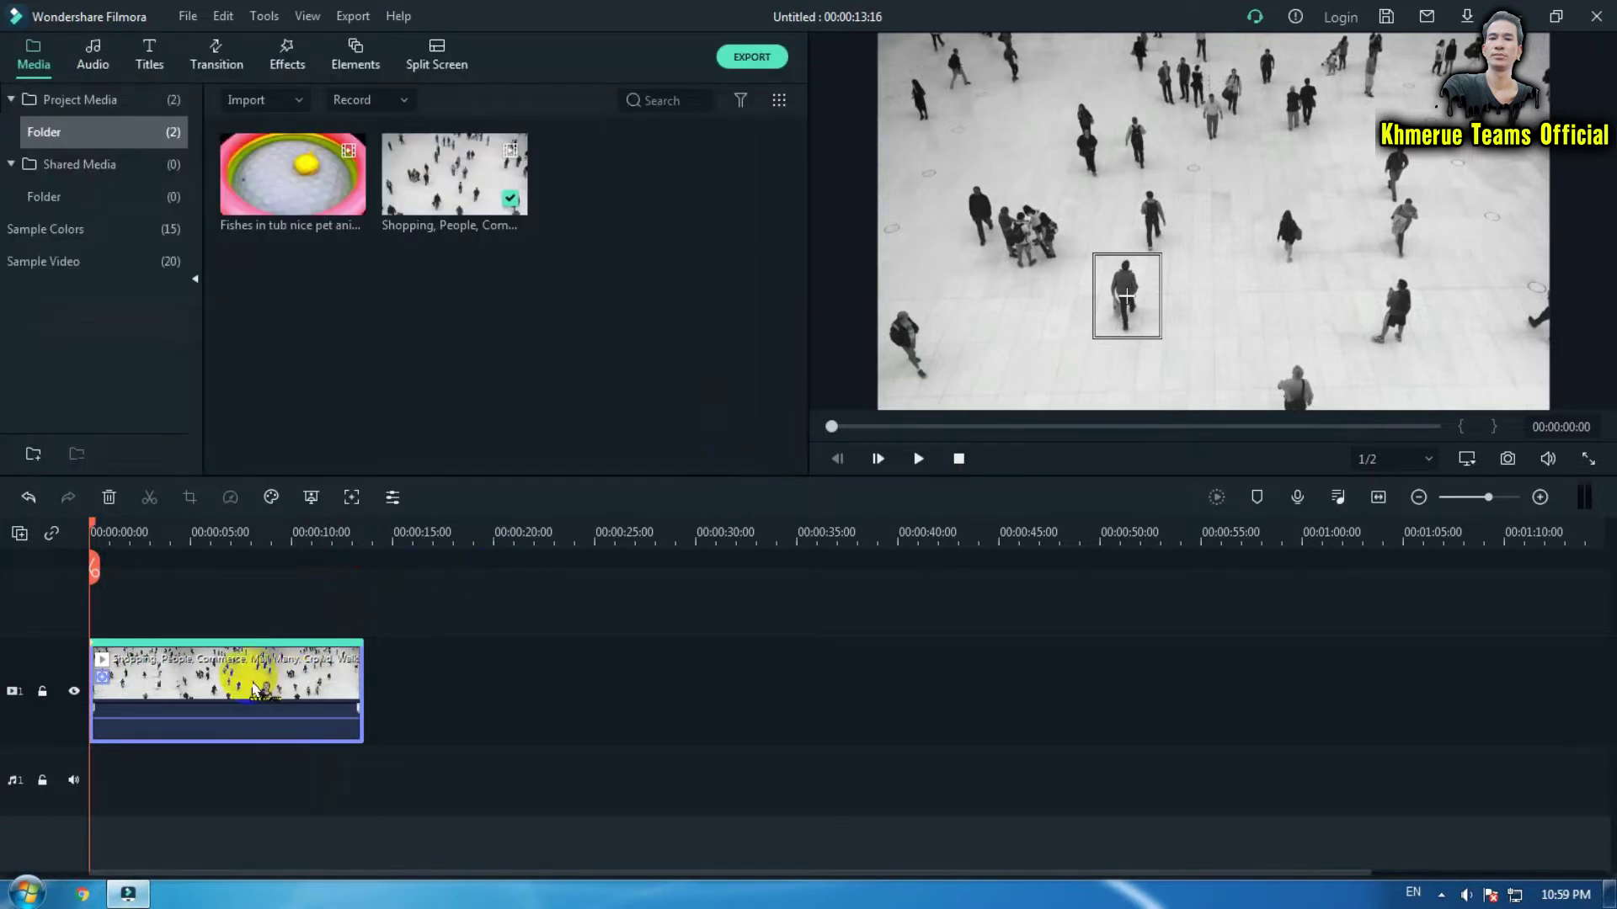
left_click(108, 687)
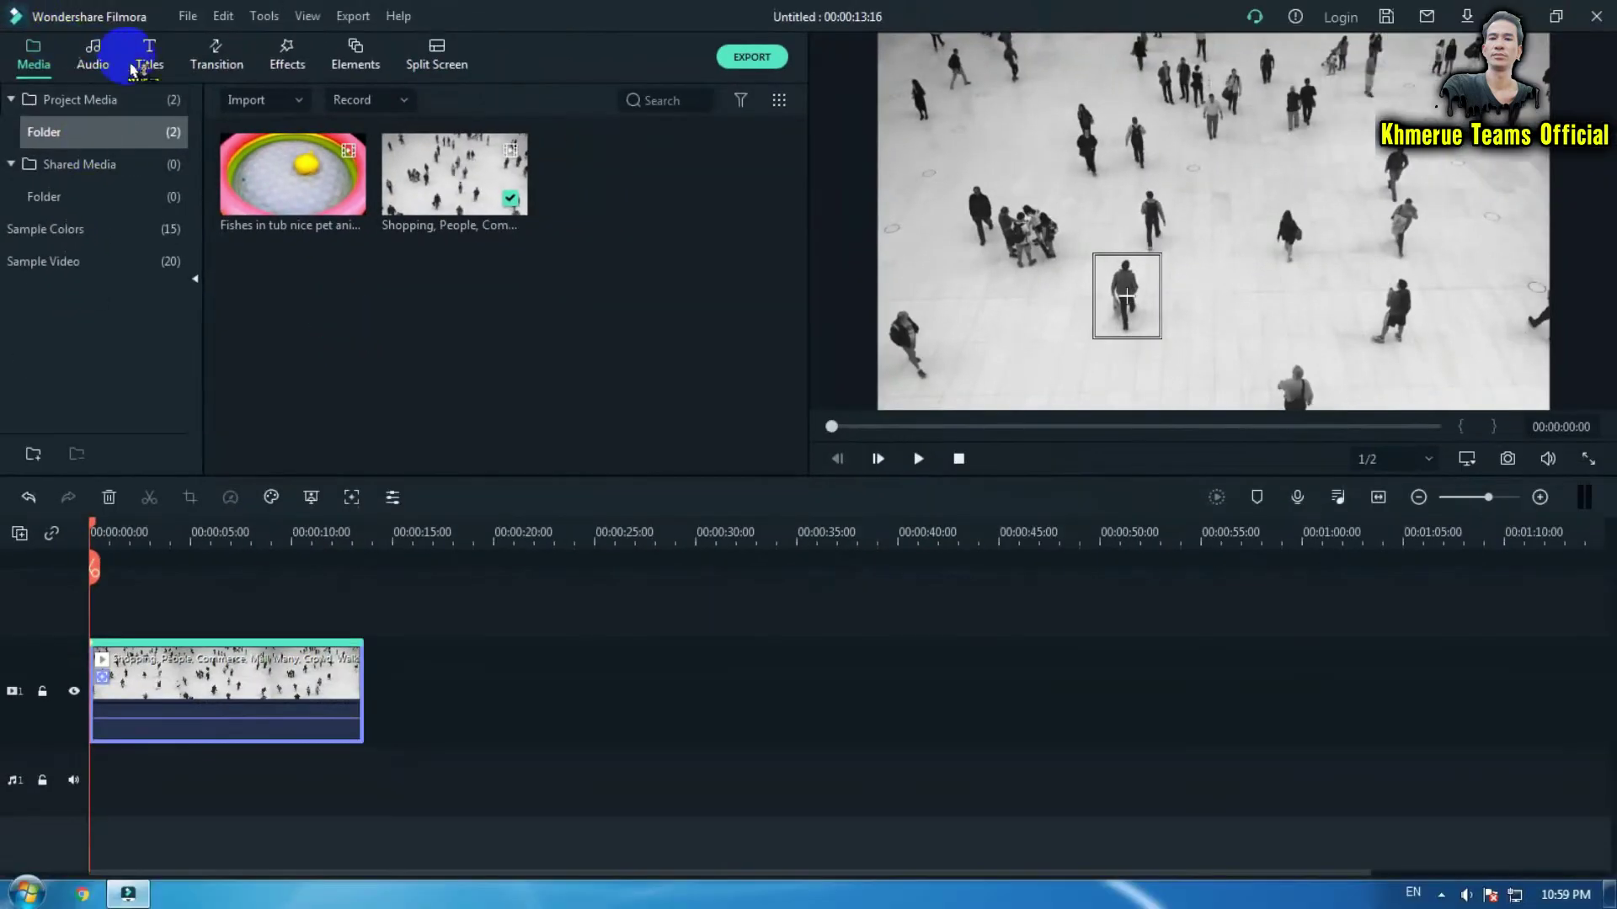
- Put the Default Title on the track above the crowd clip and stretch it to the clip's length
left_click(152, 59)
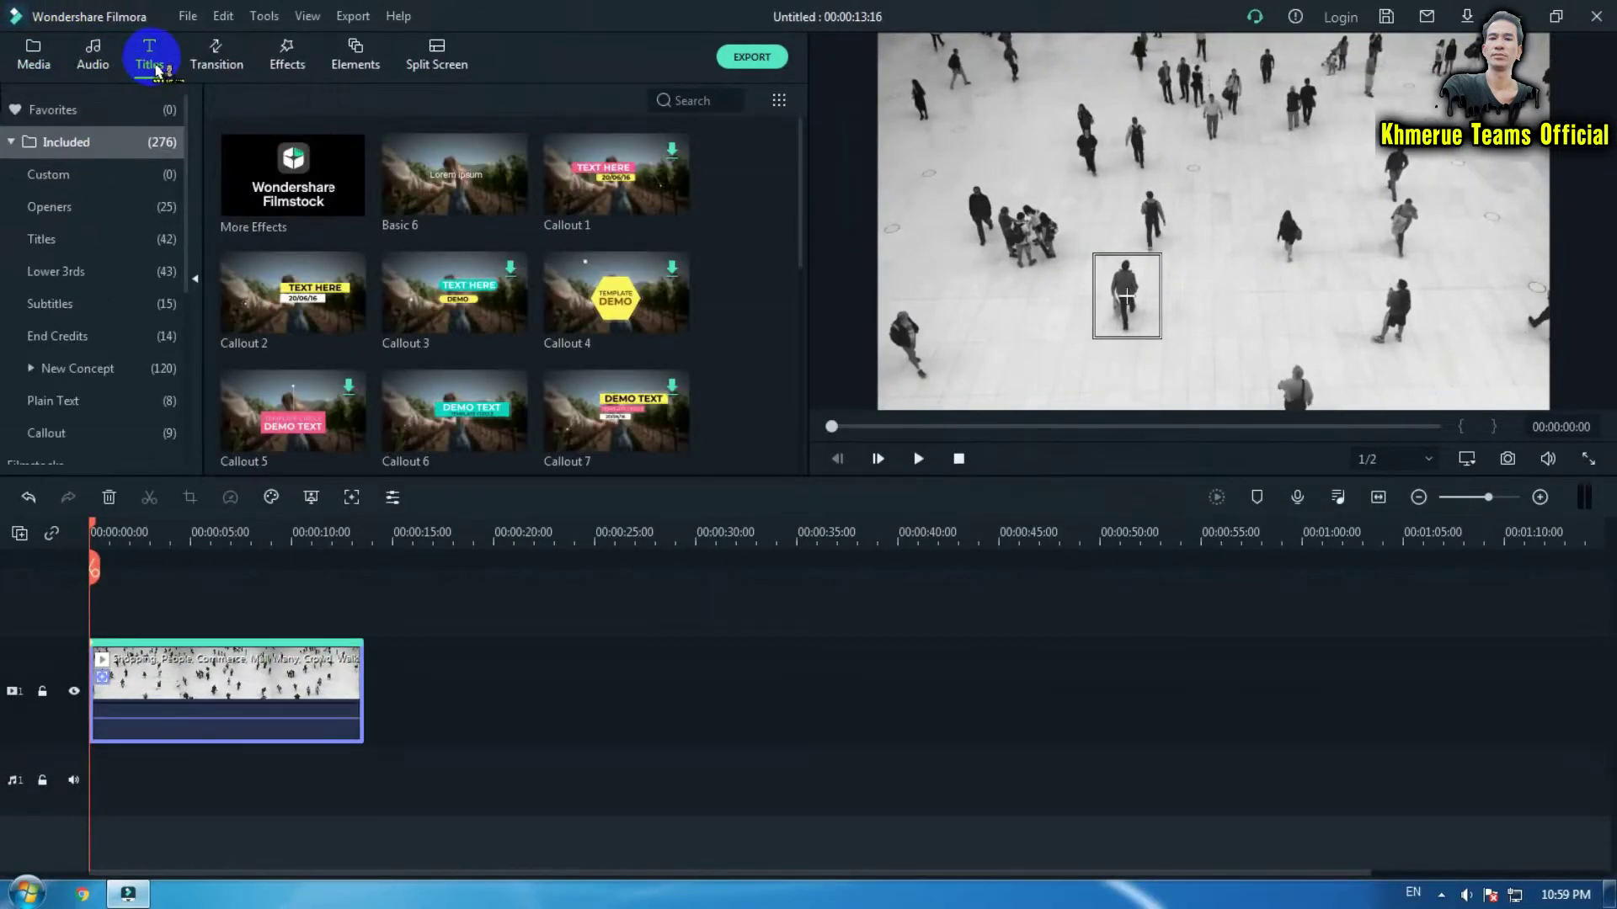
left_click(84, 241)
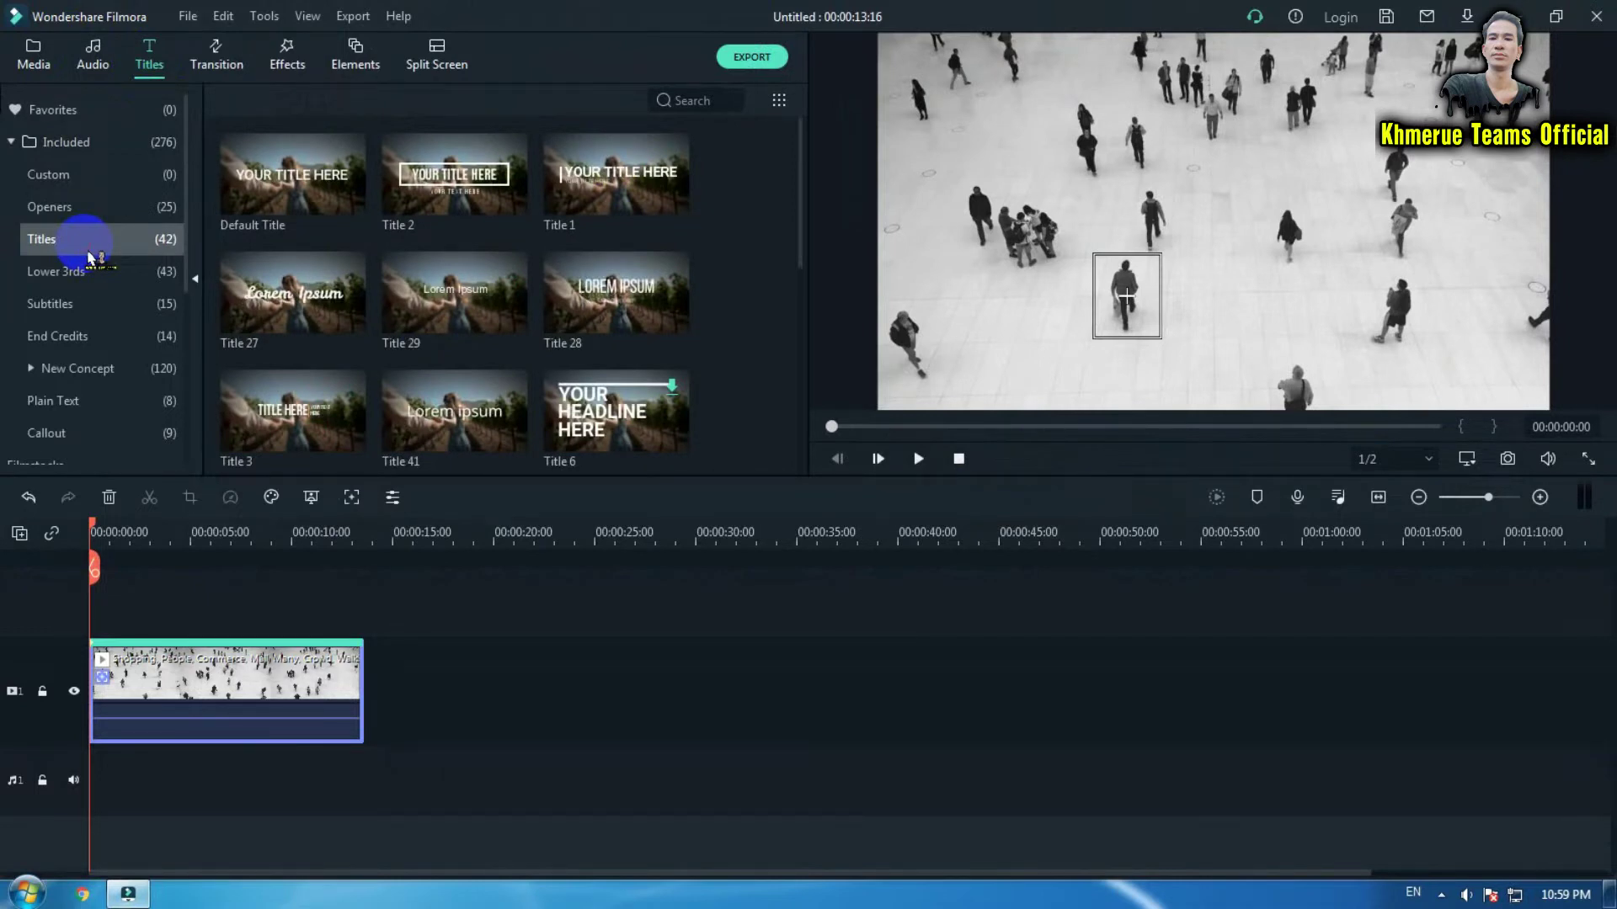
mouse_move(459, 304)
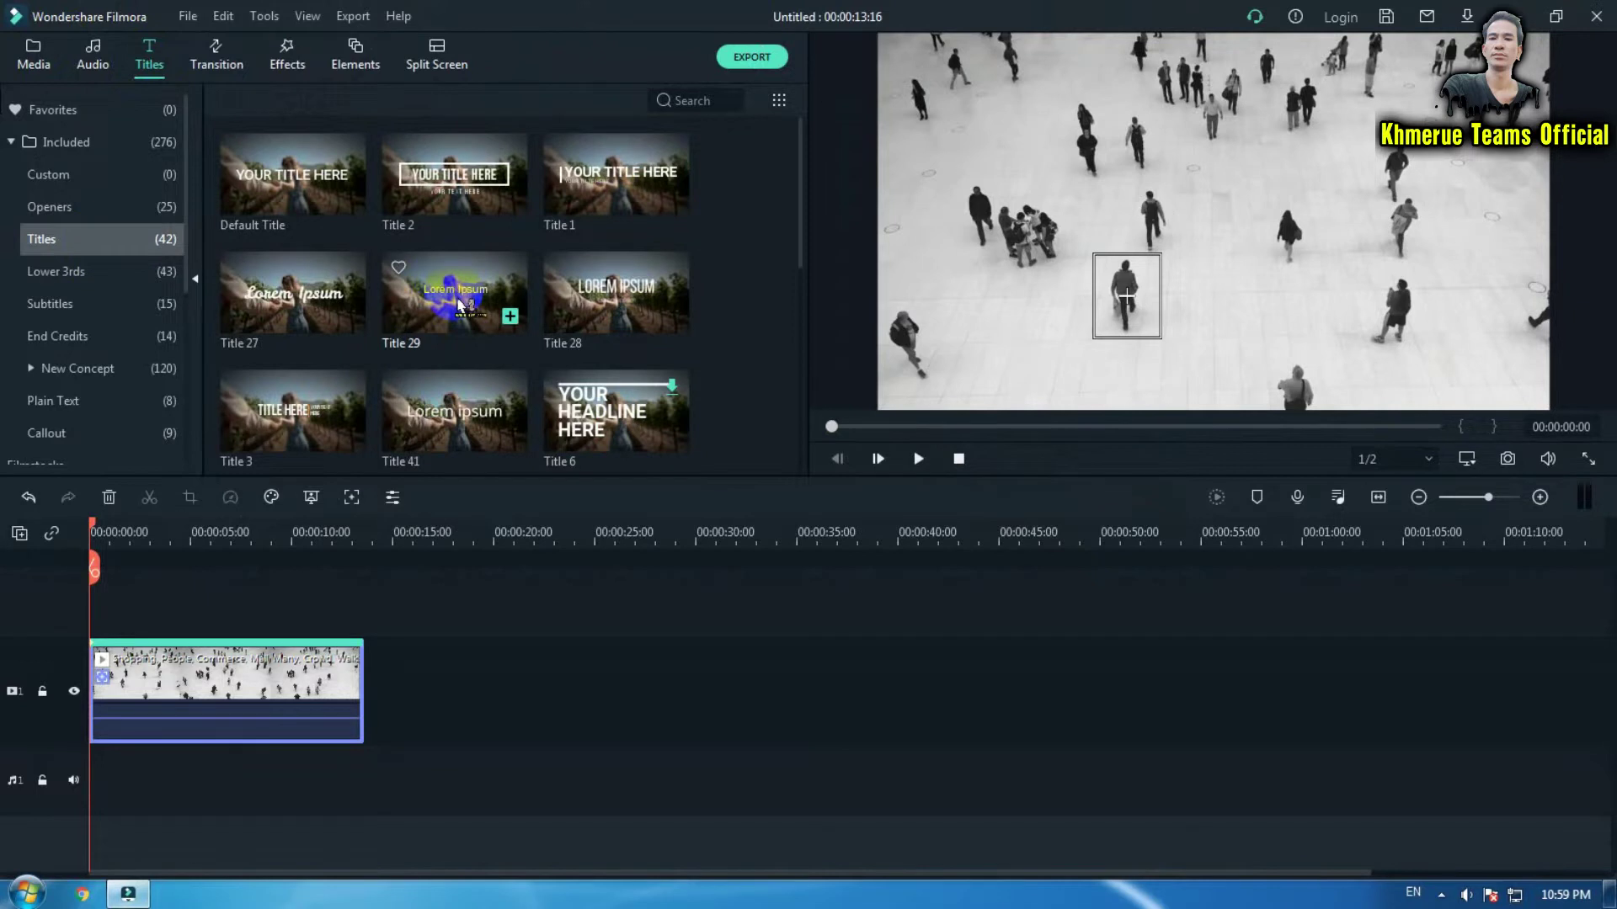
mouse_move(294, 173)
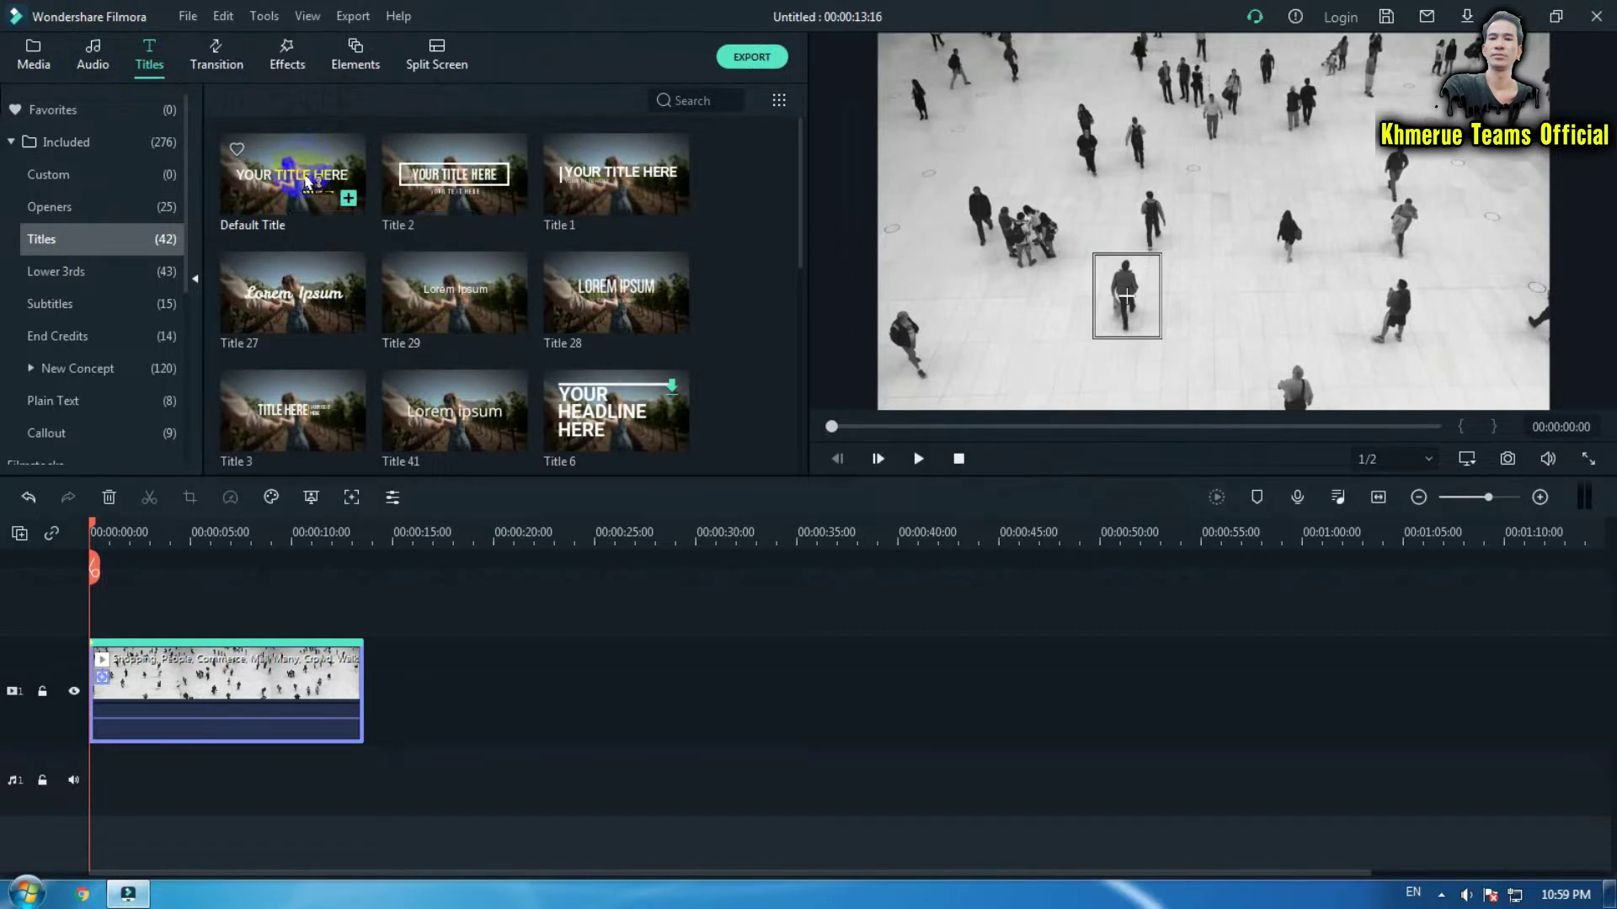
left_click_drag(307, 179, 97, 608)
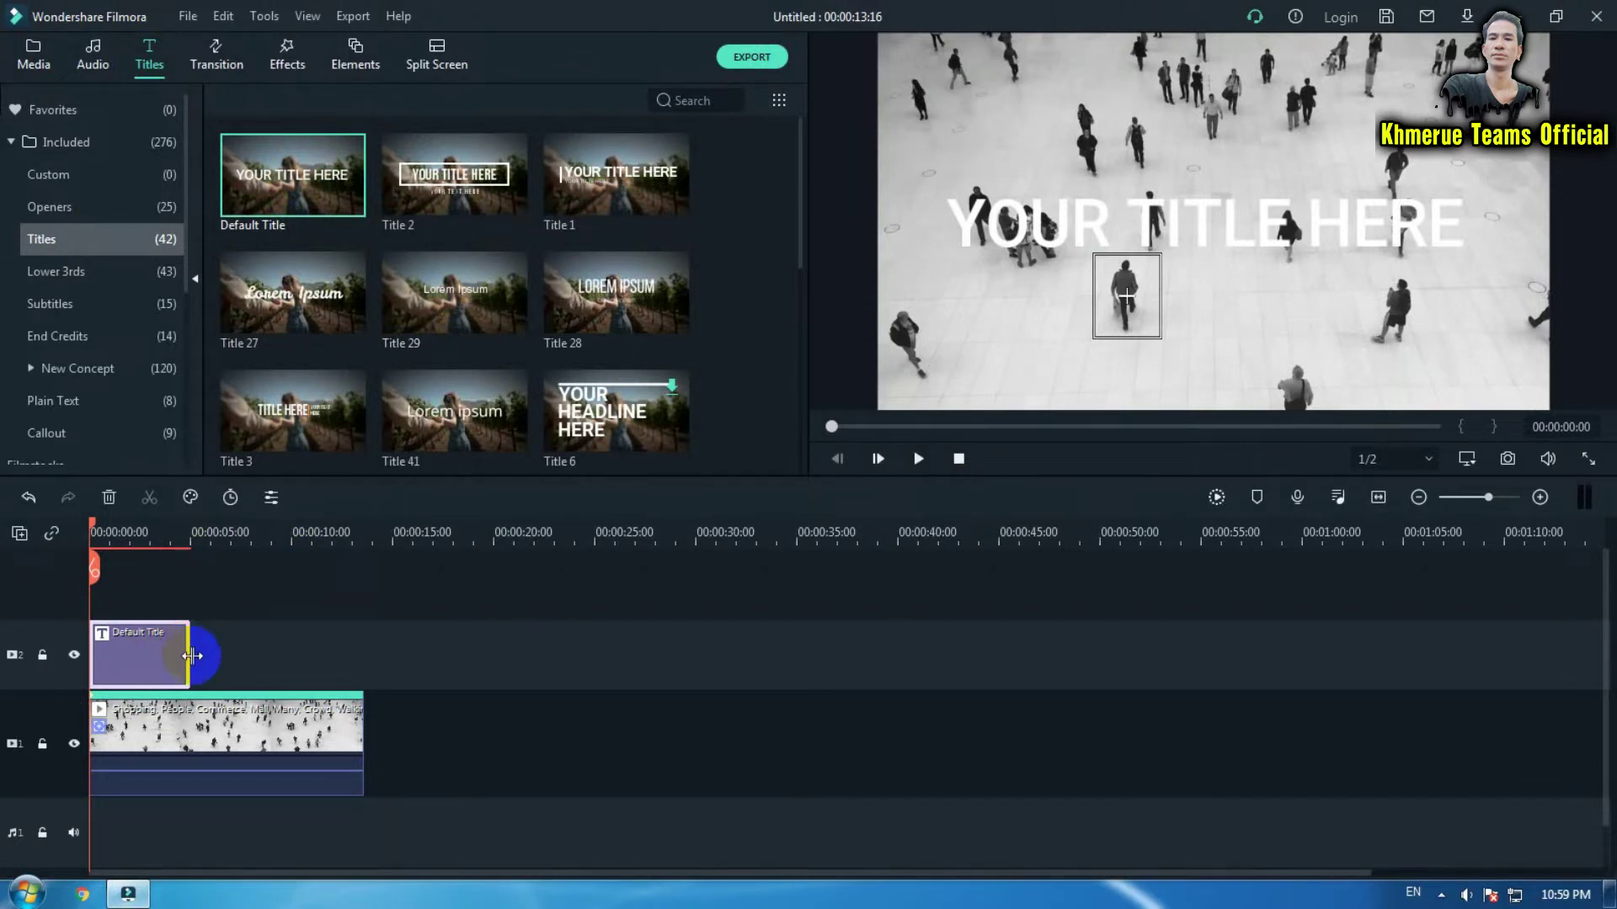
left_click_drag(192, 655, 375, 657)
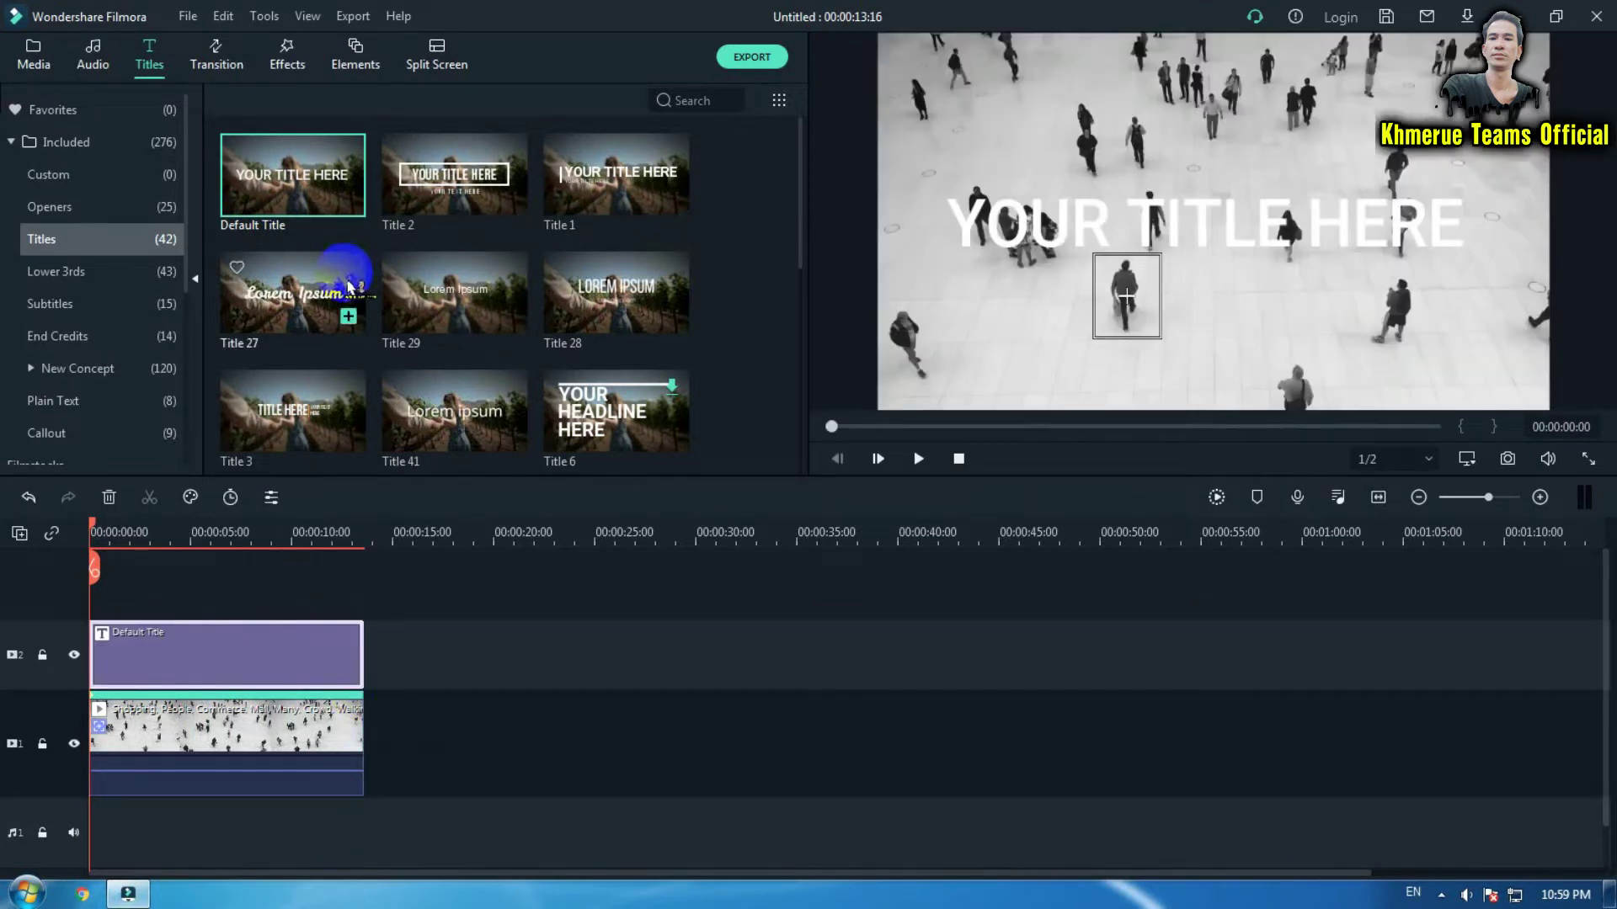
left_click_drag(350, 286, 284, 682)
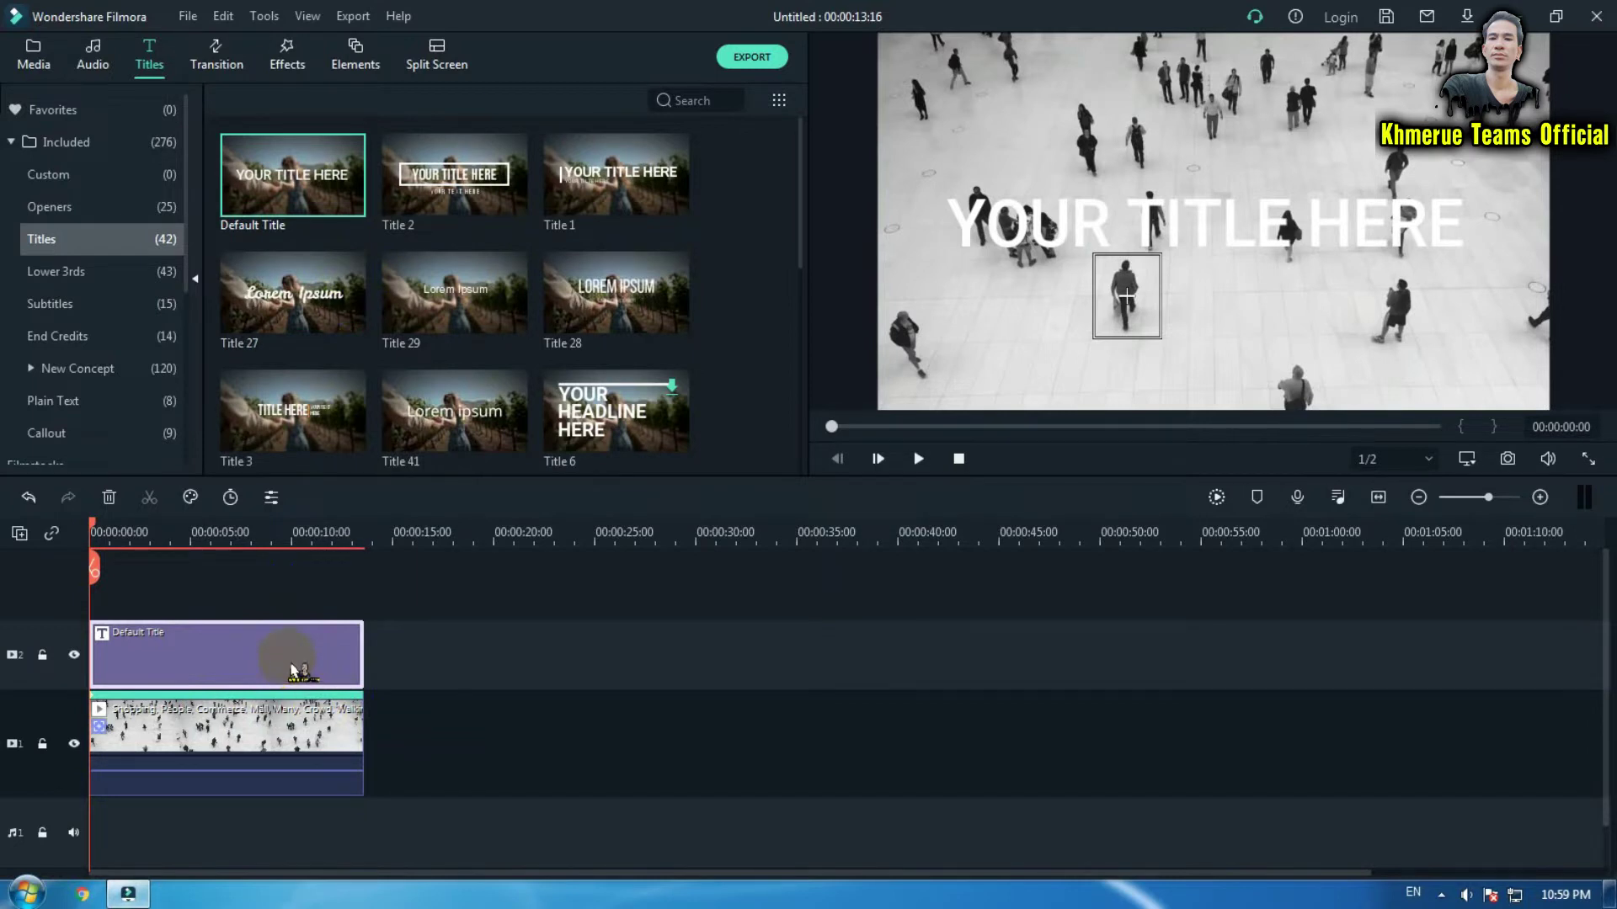
- In the title's Advanced Text Edit, delete the YOUR TITLE HERE text box
double_click(292, 672)
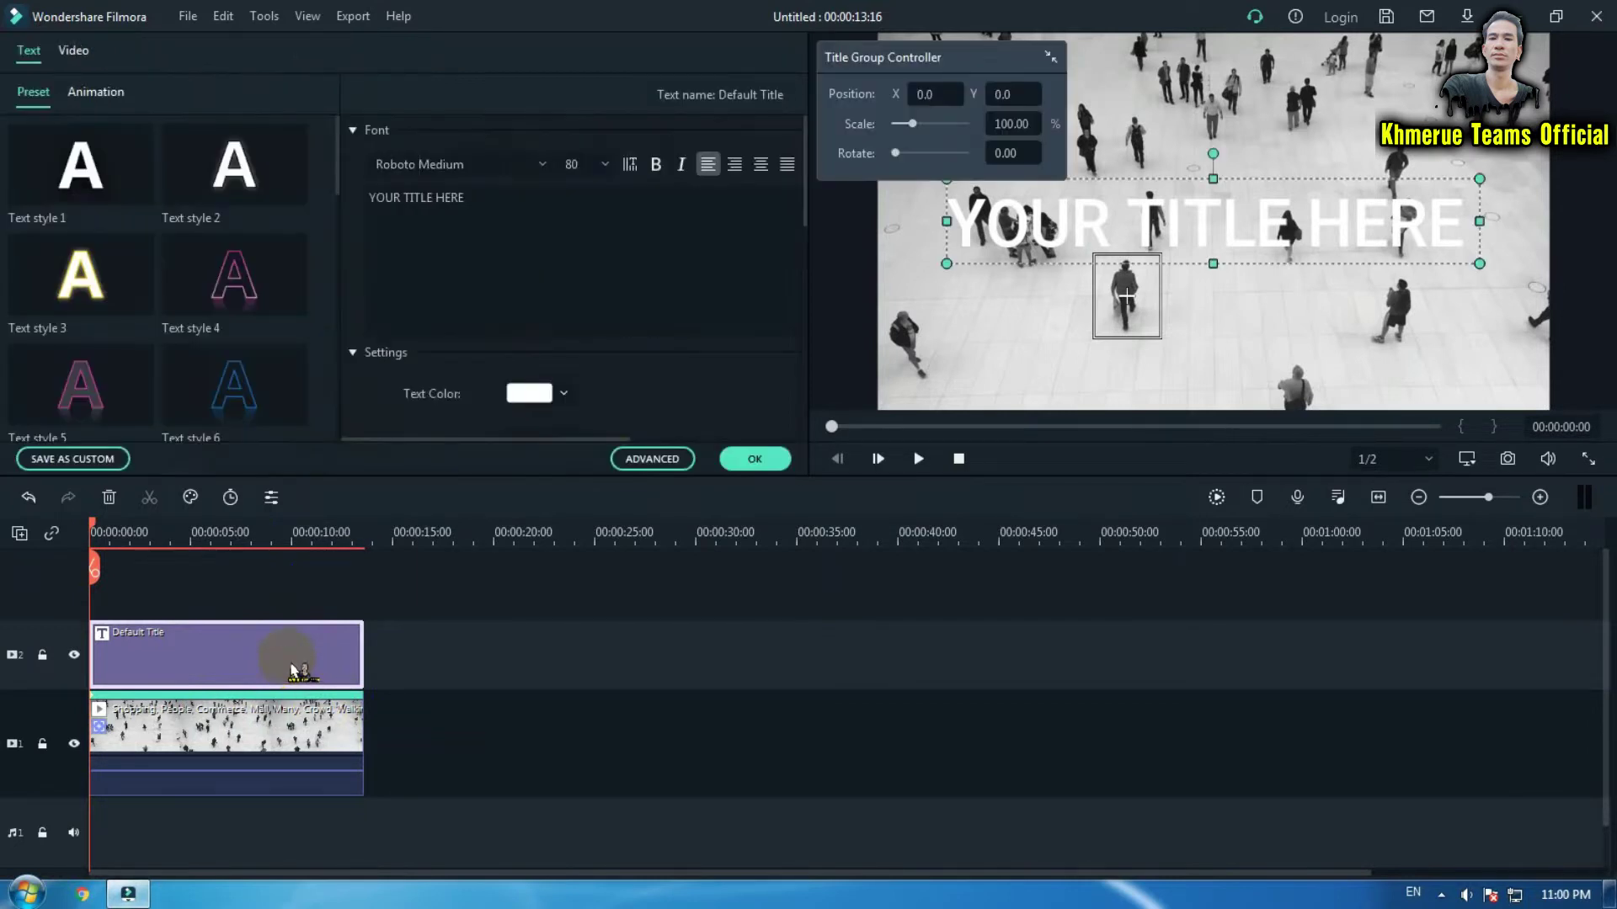
left_click(654, 463)
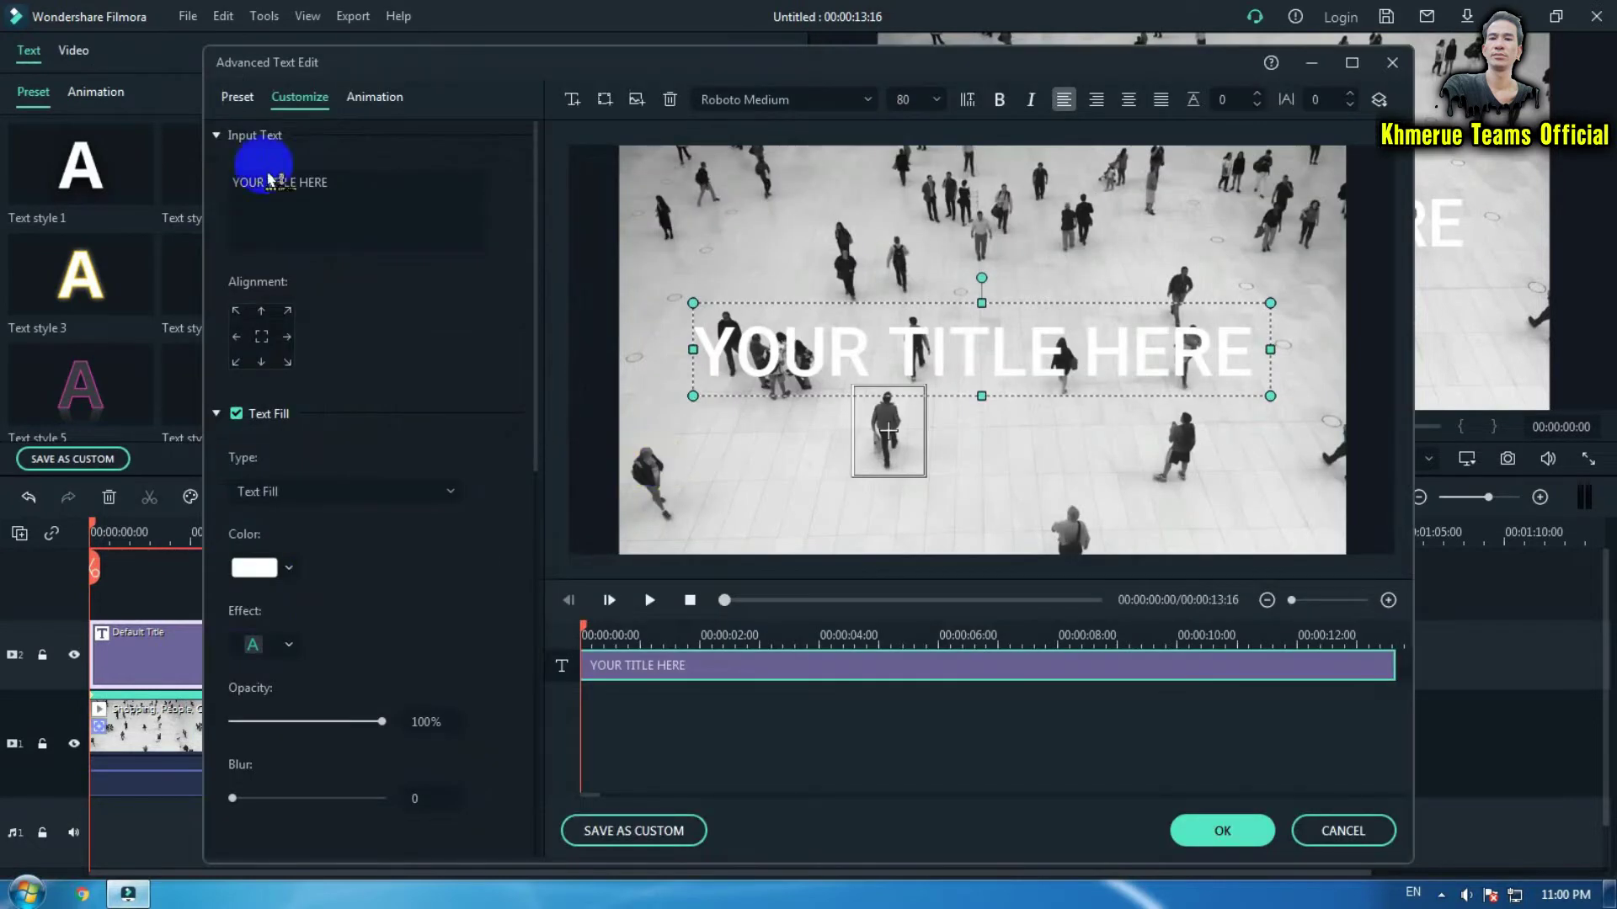
left_click(377, 186)
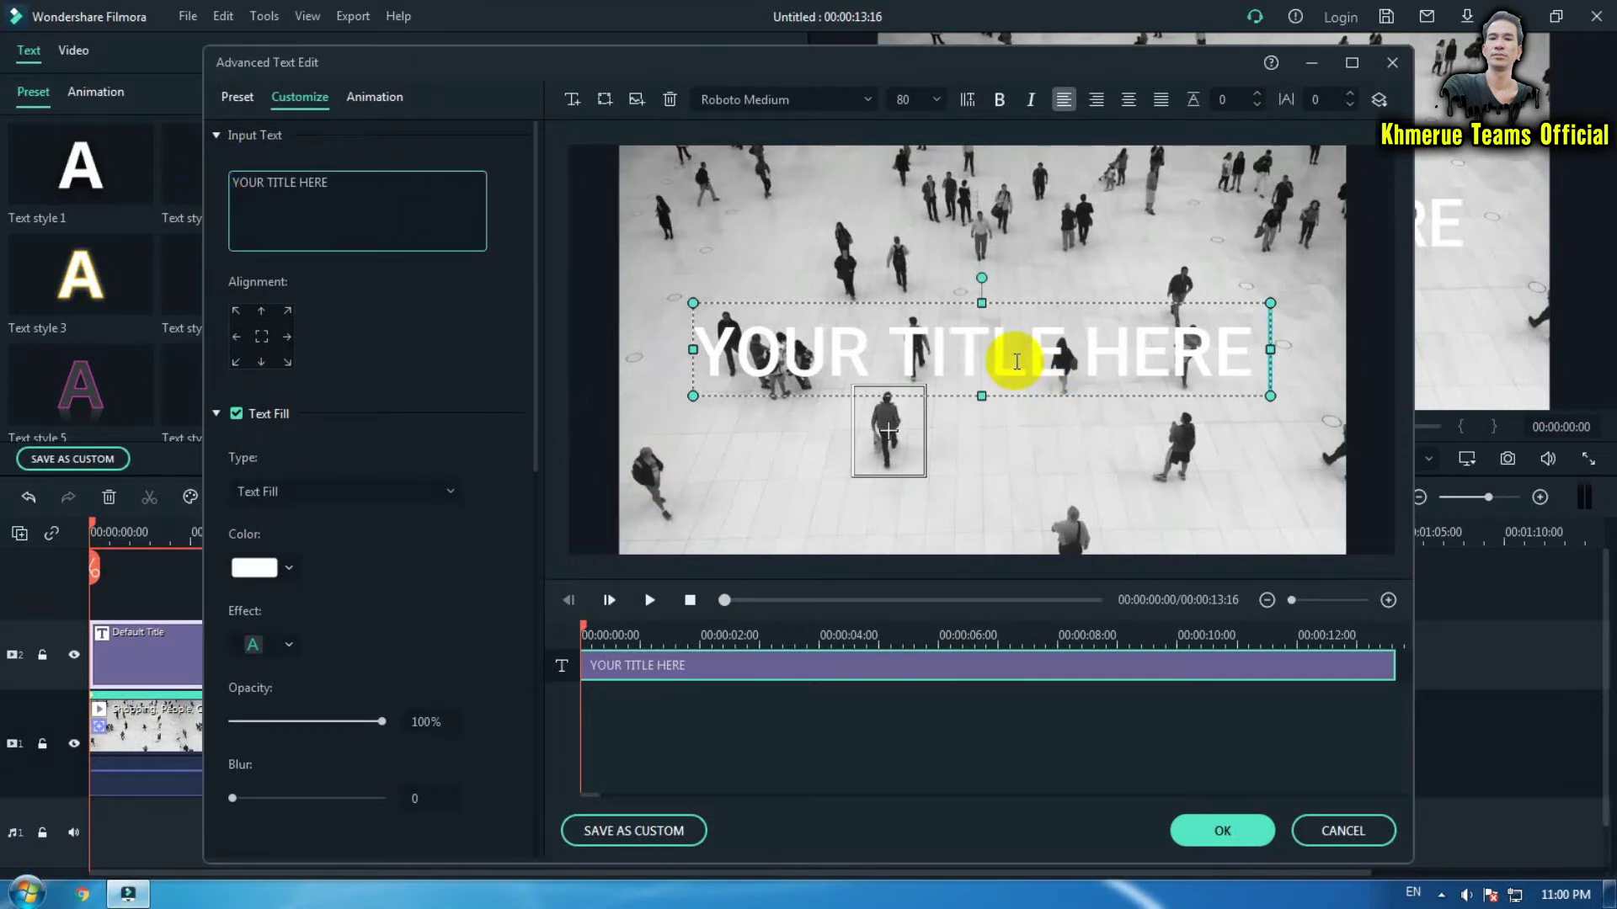
left_click(670, 99)
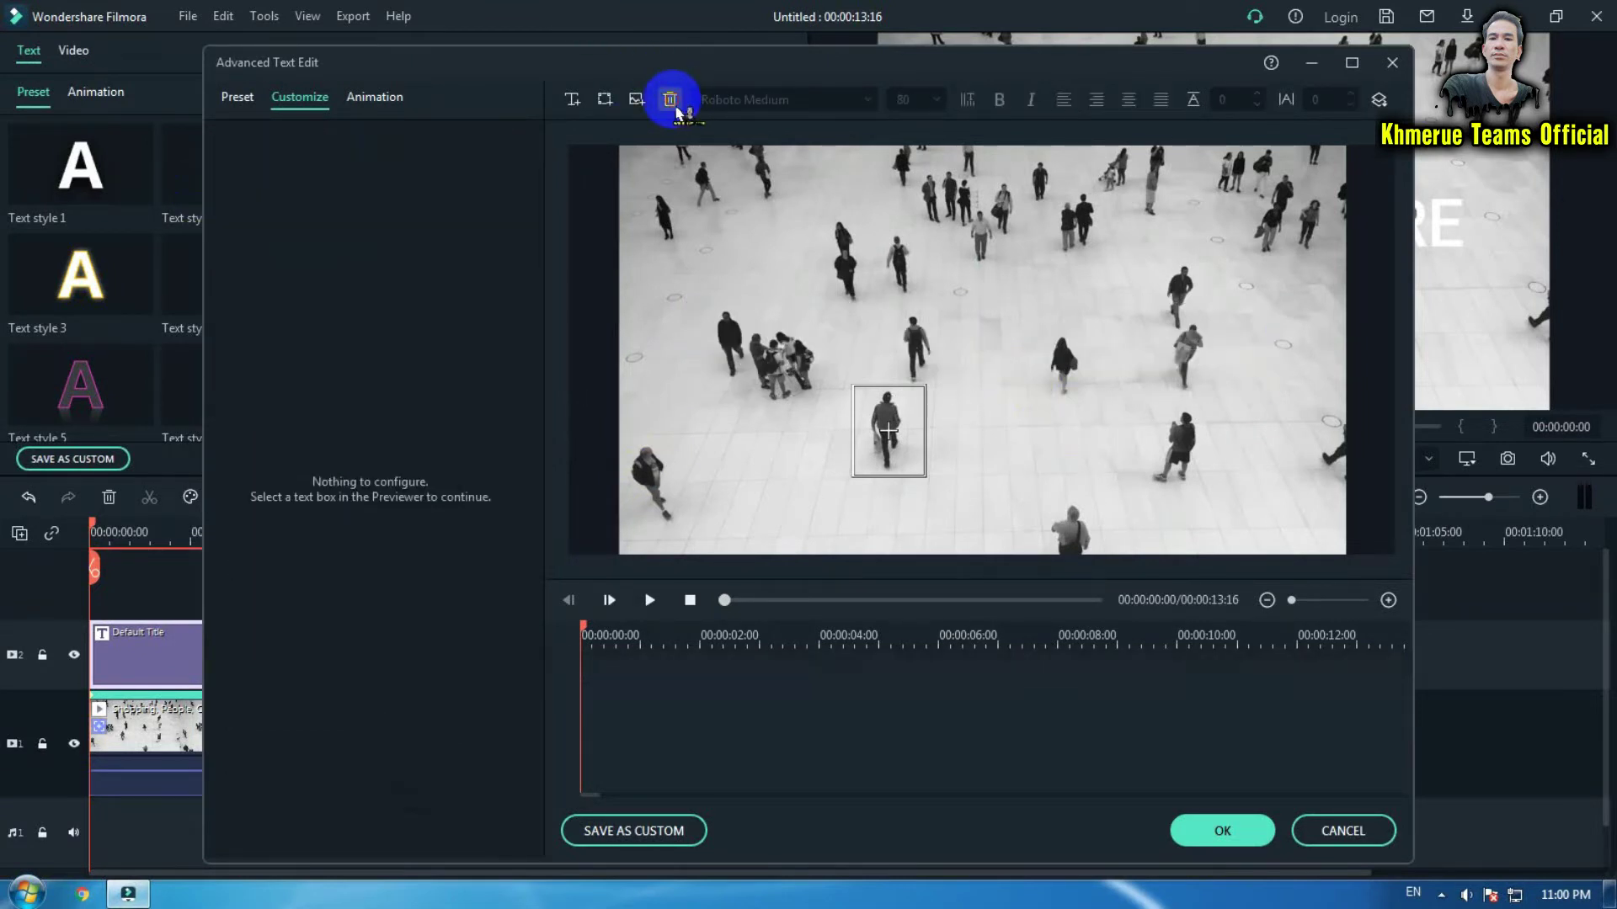
left_click(605, 102)
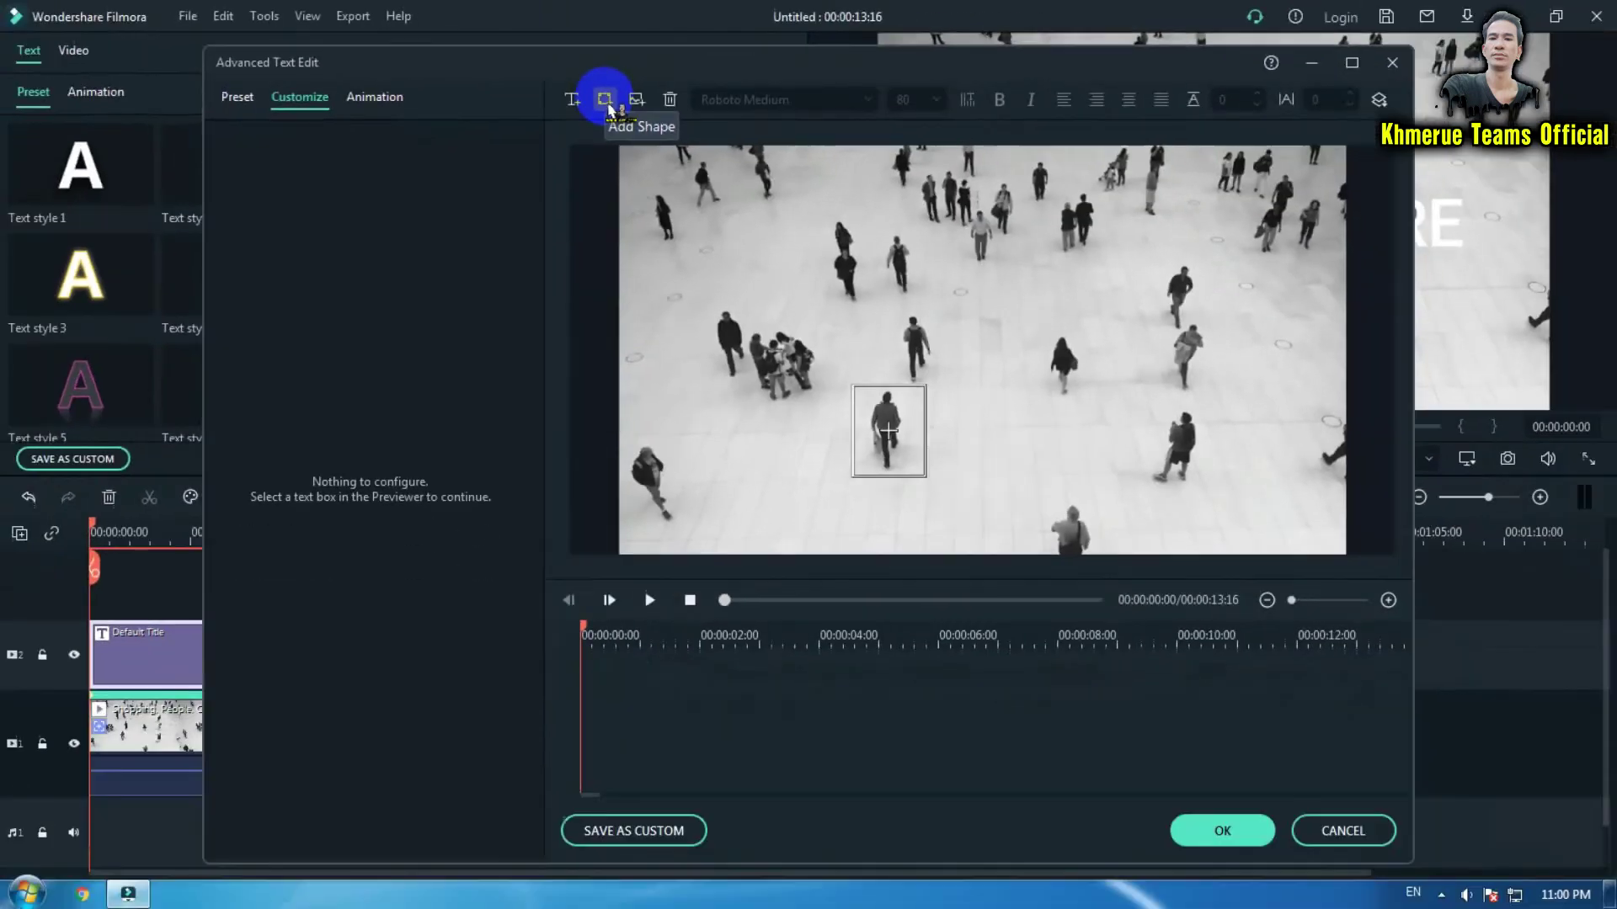
- Add a rounded rectangle shape and erase its TEXT HERE placeholder
left_click(605, 100)
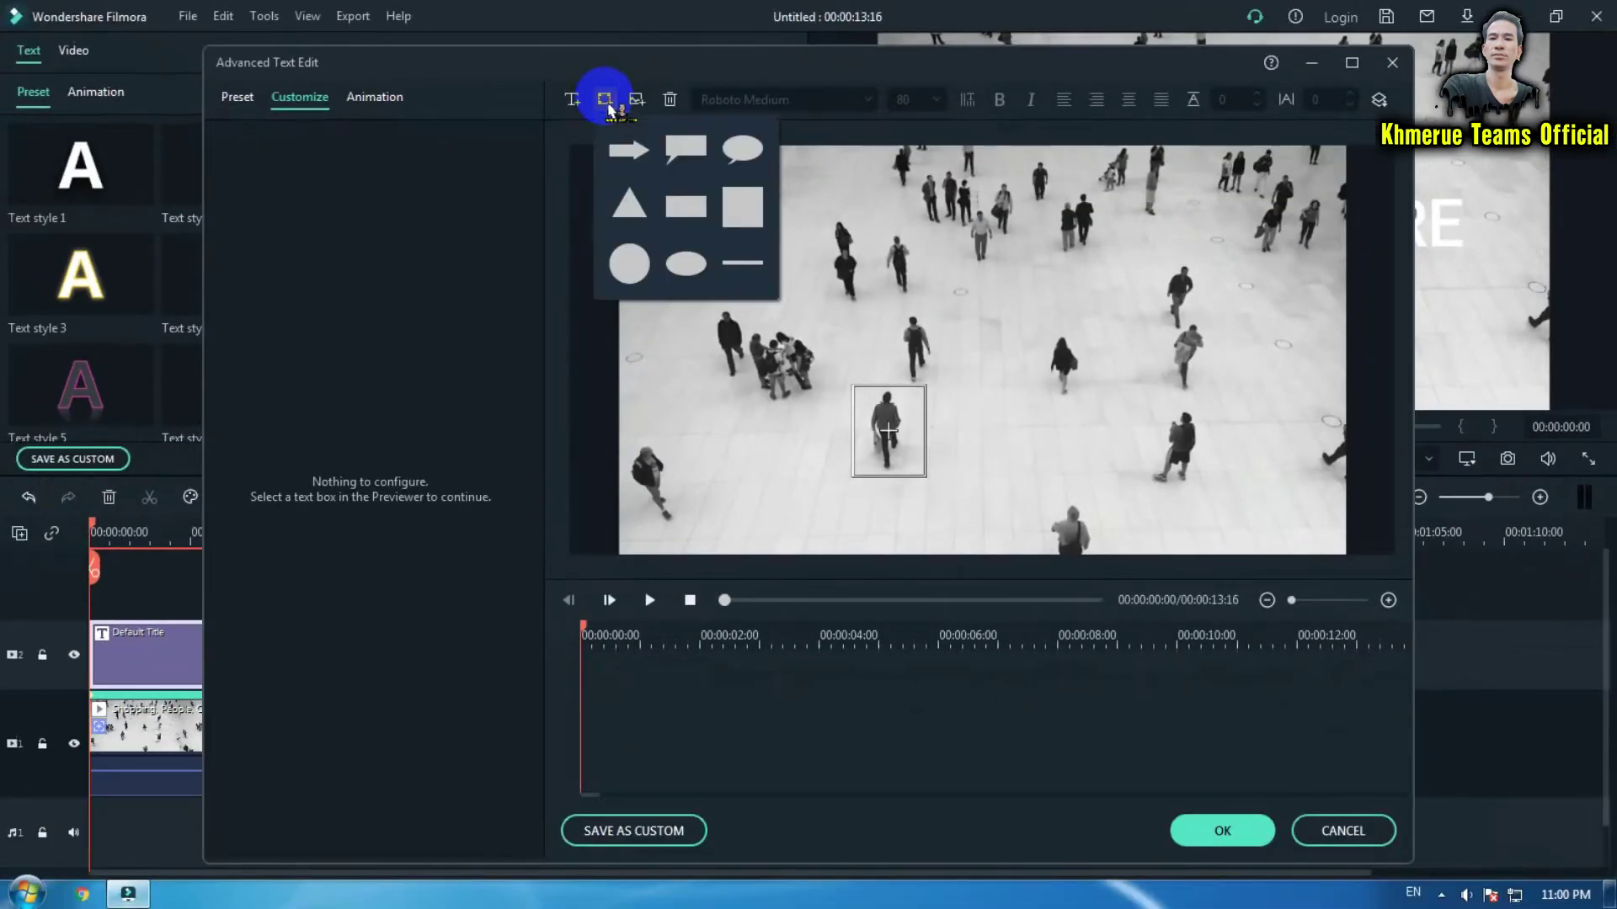
left_click(687, 217)
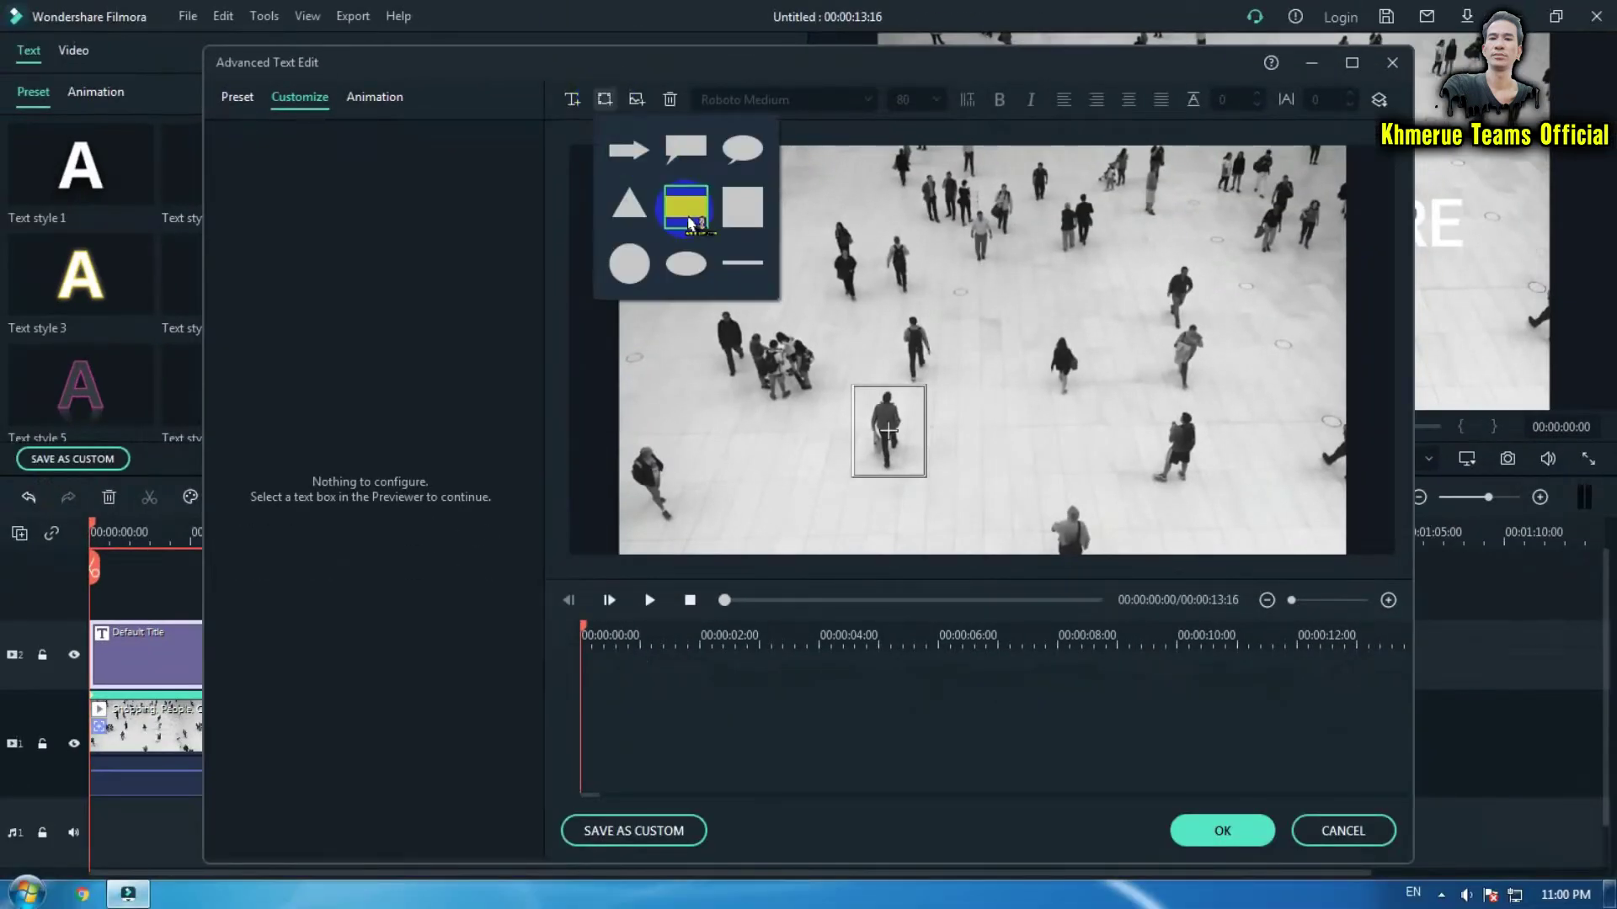
left_click(694, 221)
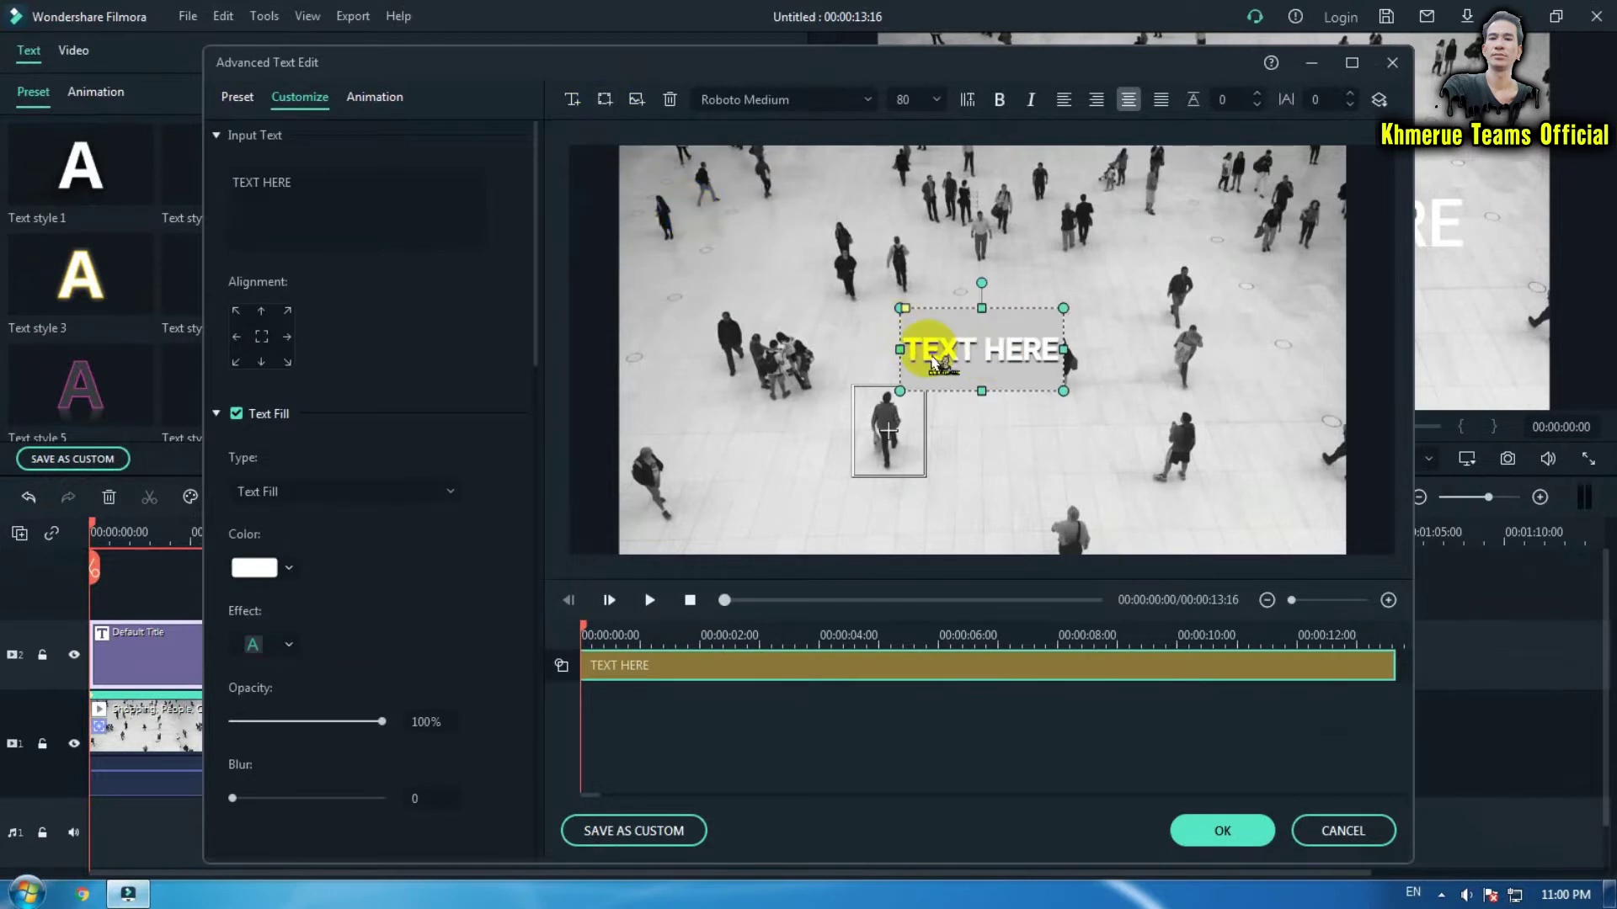
left_click_drag(419, 188, 174, 189)
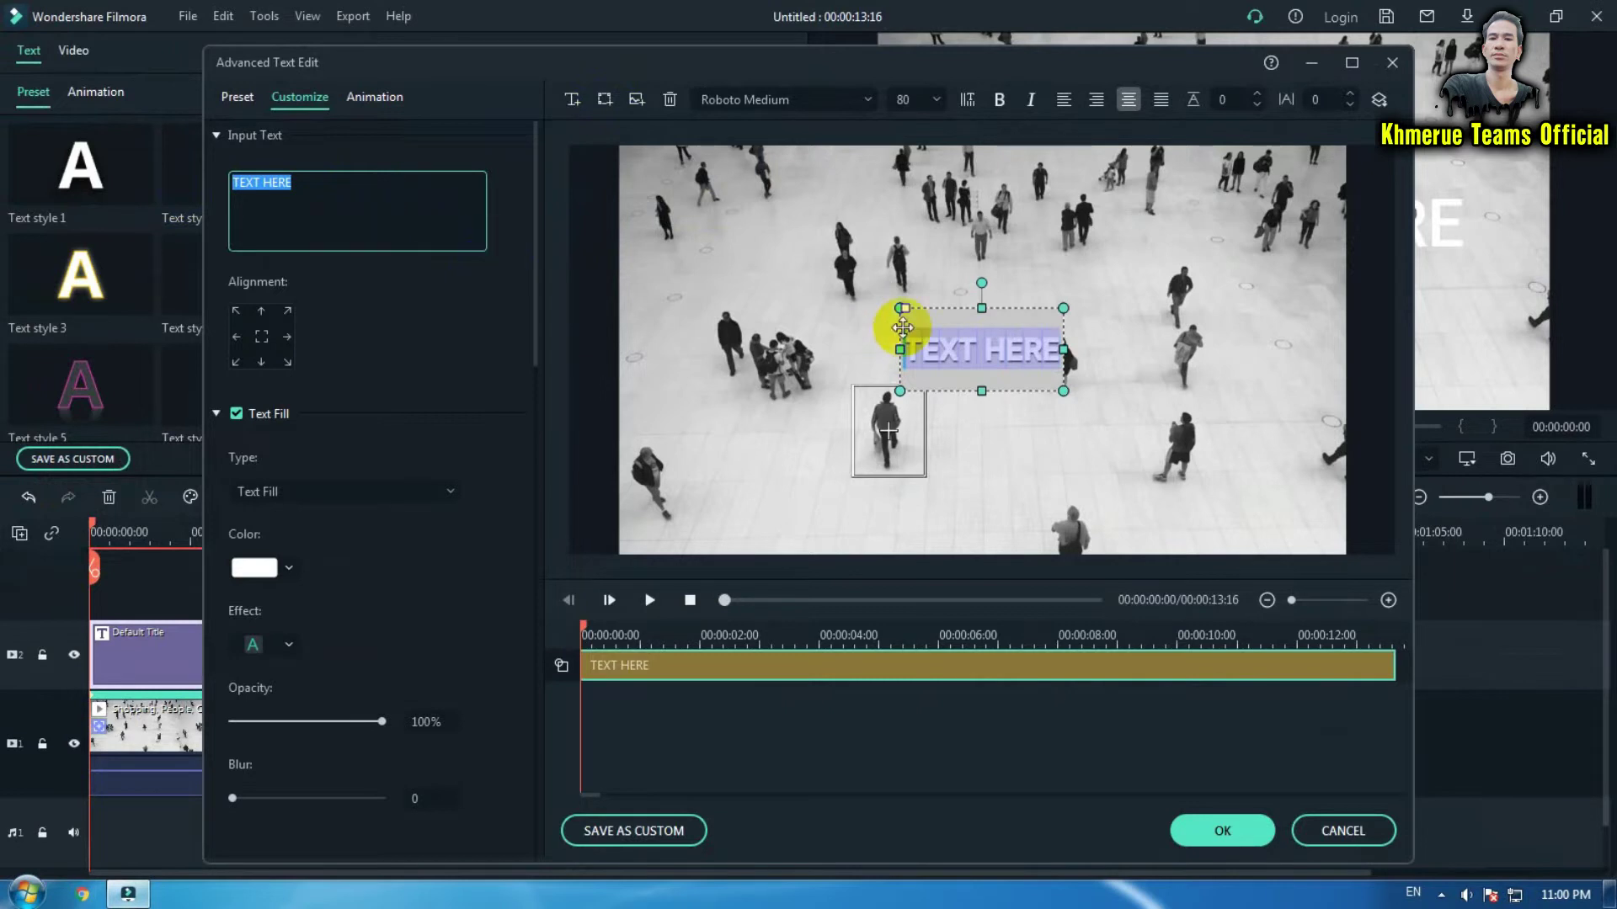
key("BackSpace")
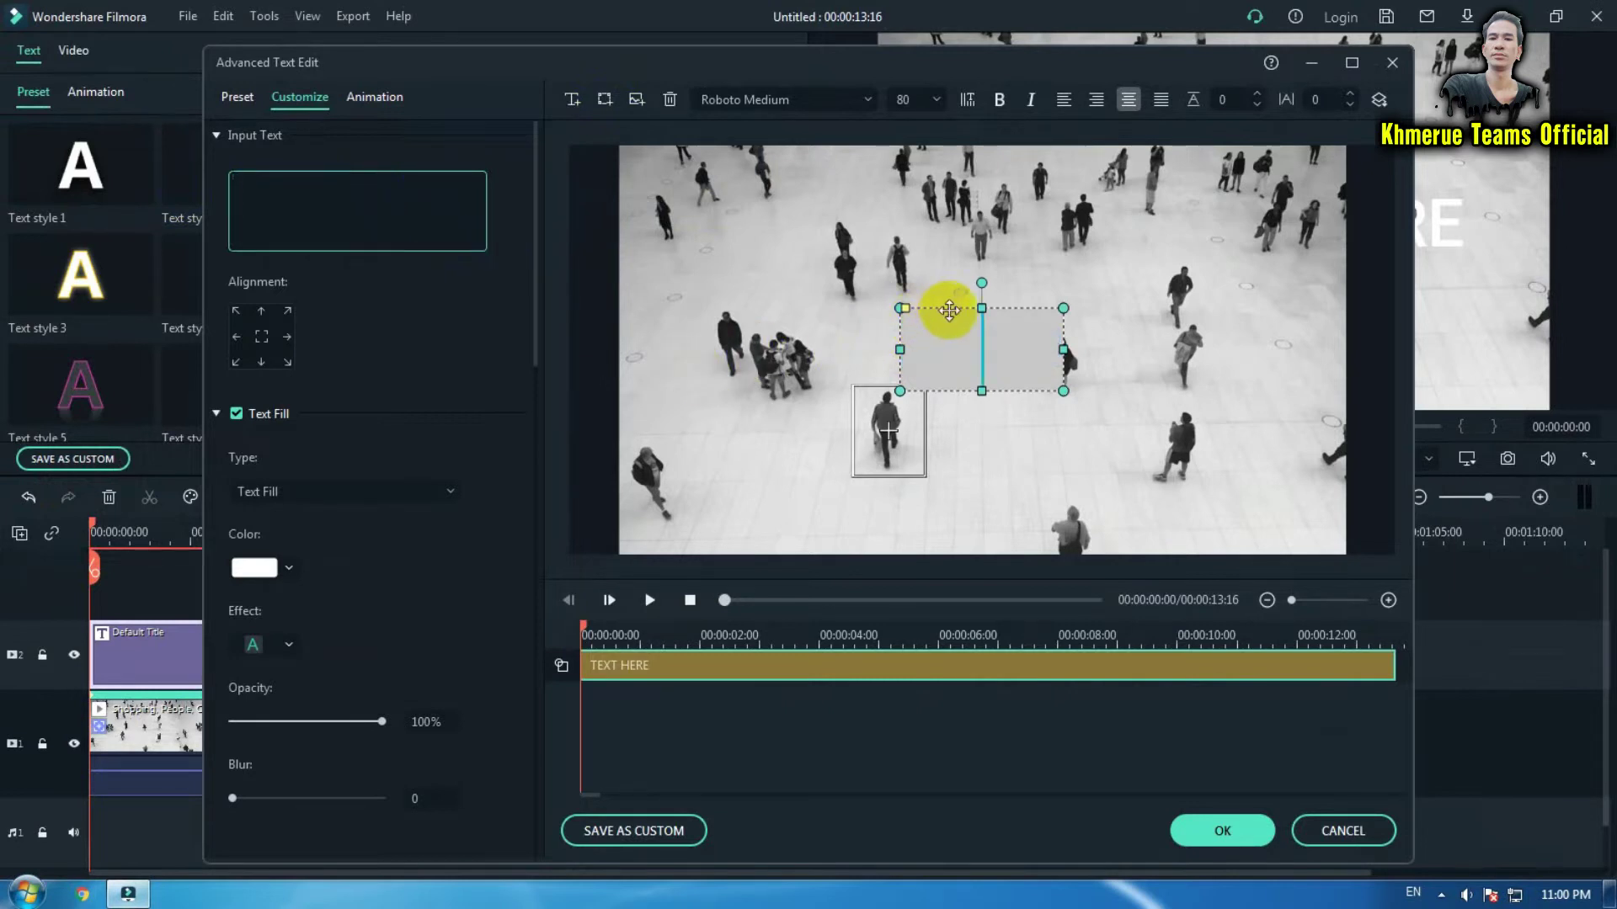
- Set the rectangle's Shape Fill color to black
left_click(530, 318)
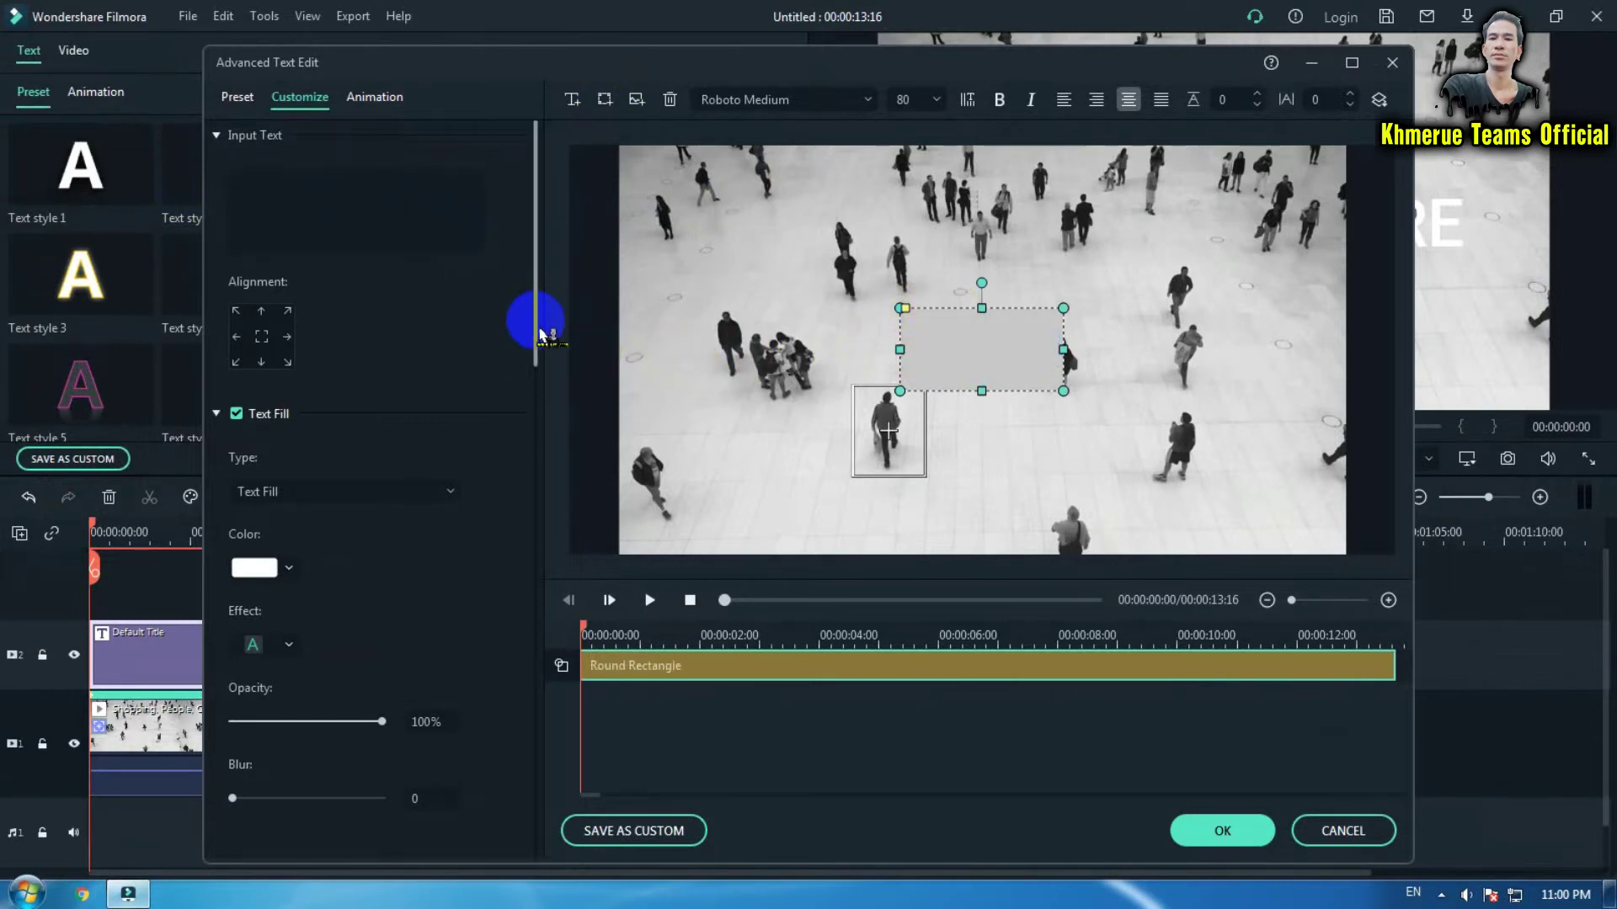
left_click_drag(540, 334, 502, 754)
left_click(289, 563)
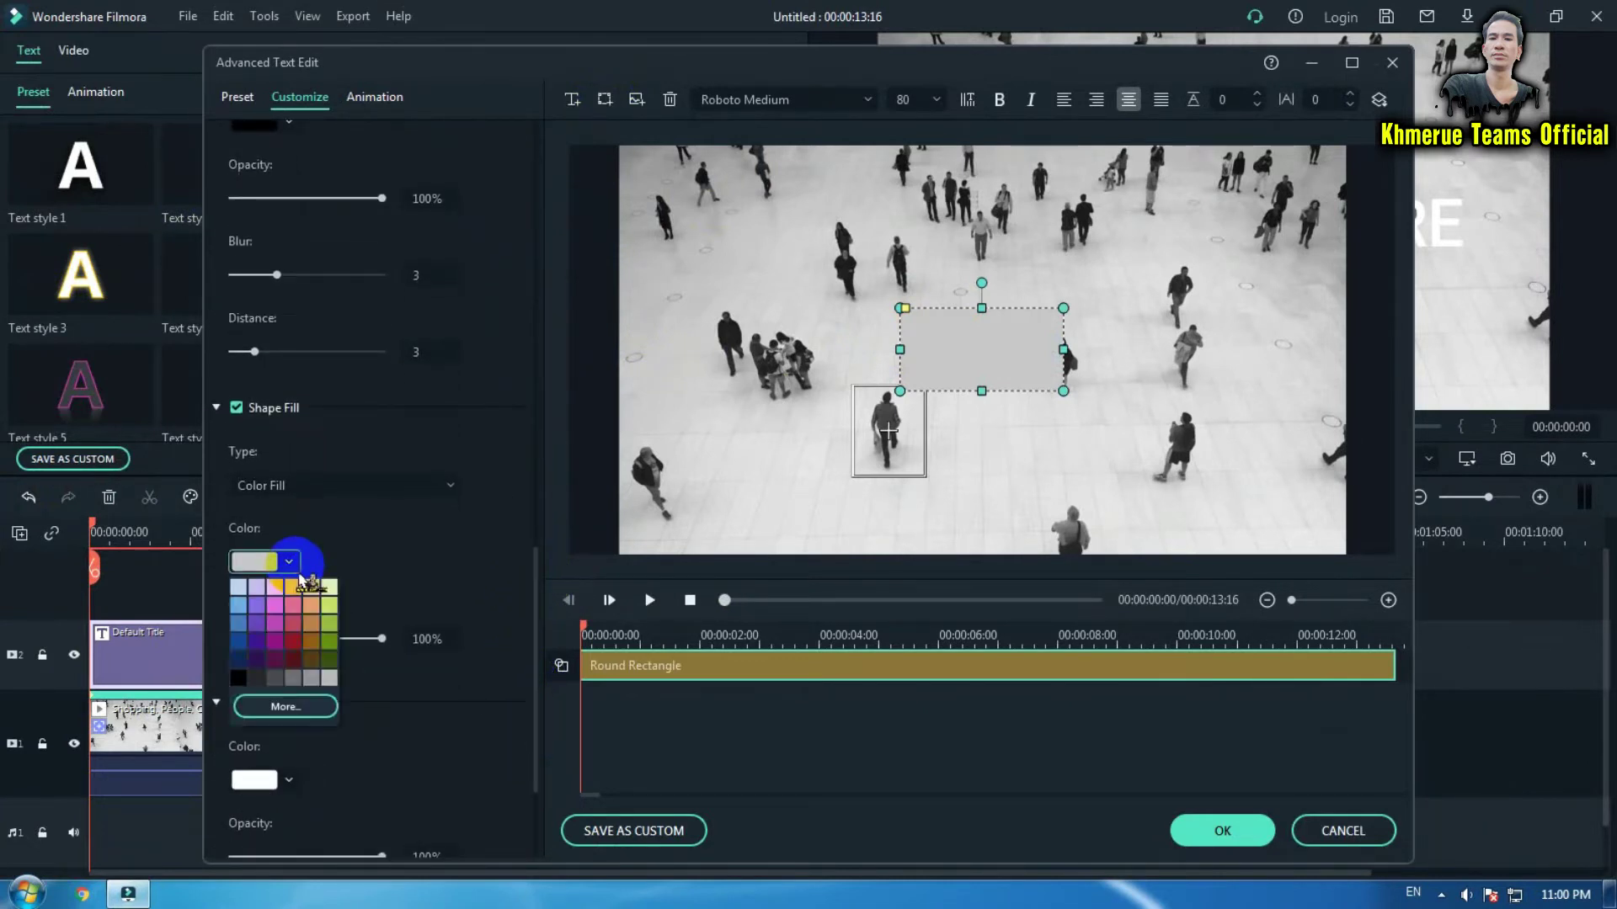
left_click(239, 682)
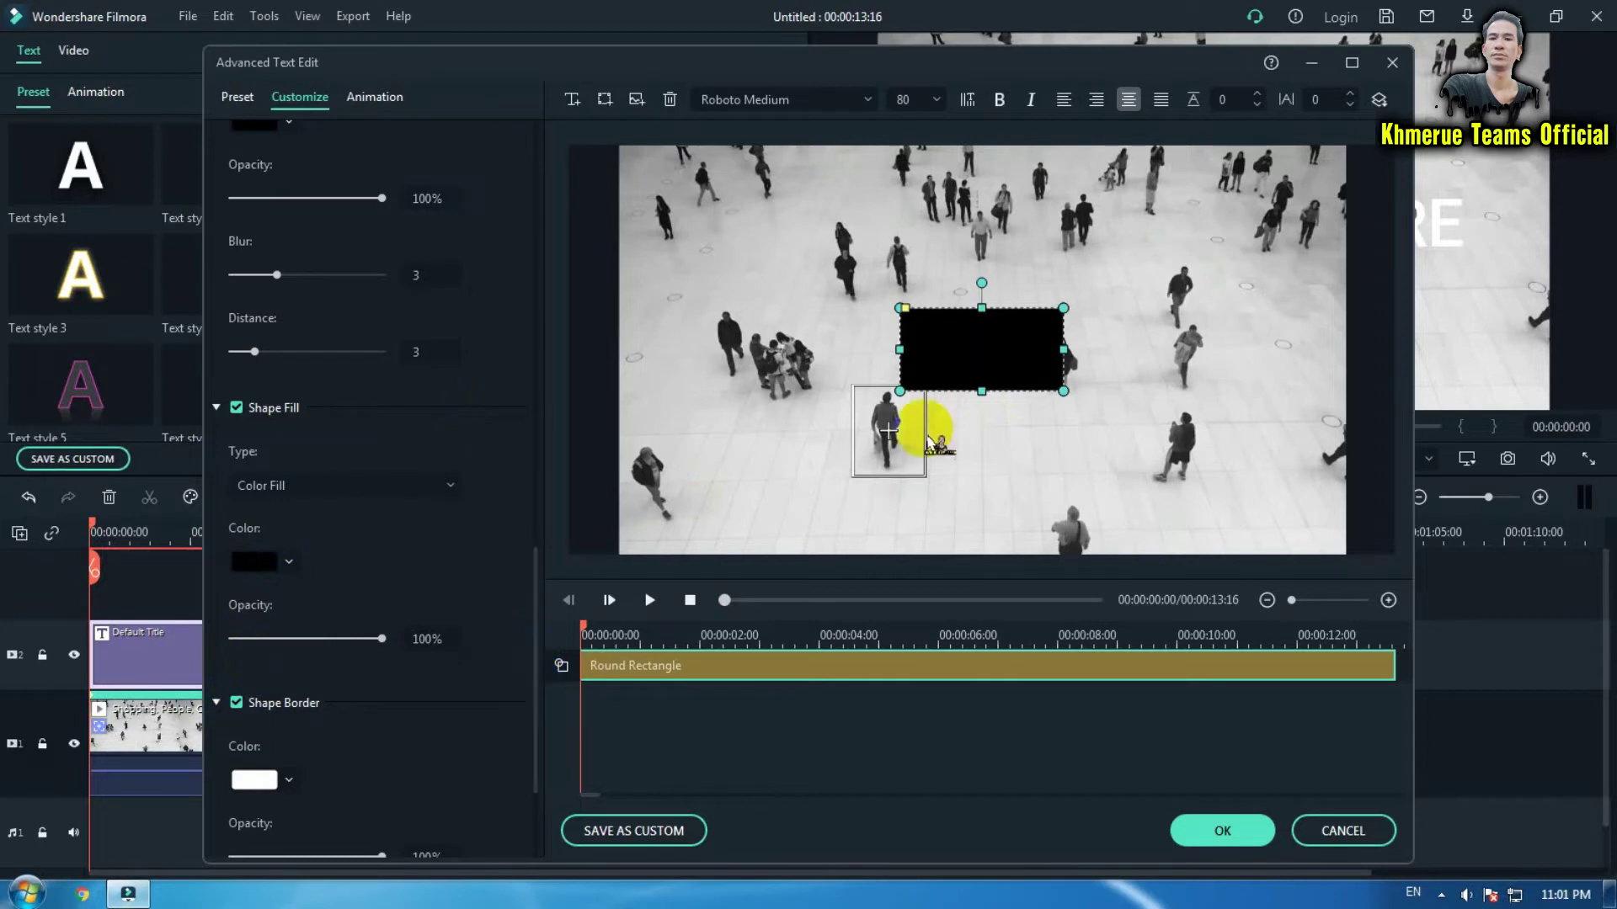
- Stretch the black rectangle over the whole frame, apply it, and select the title group's Scale value
left_click_drag(899, 390, 594, 543)
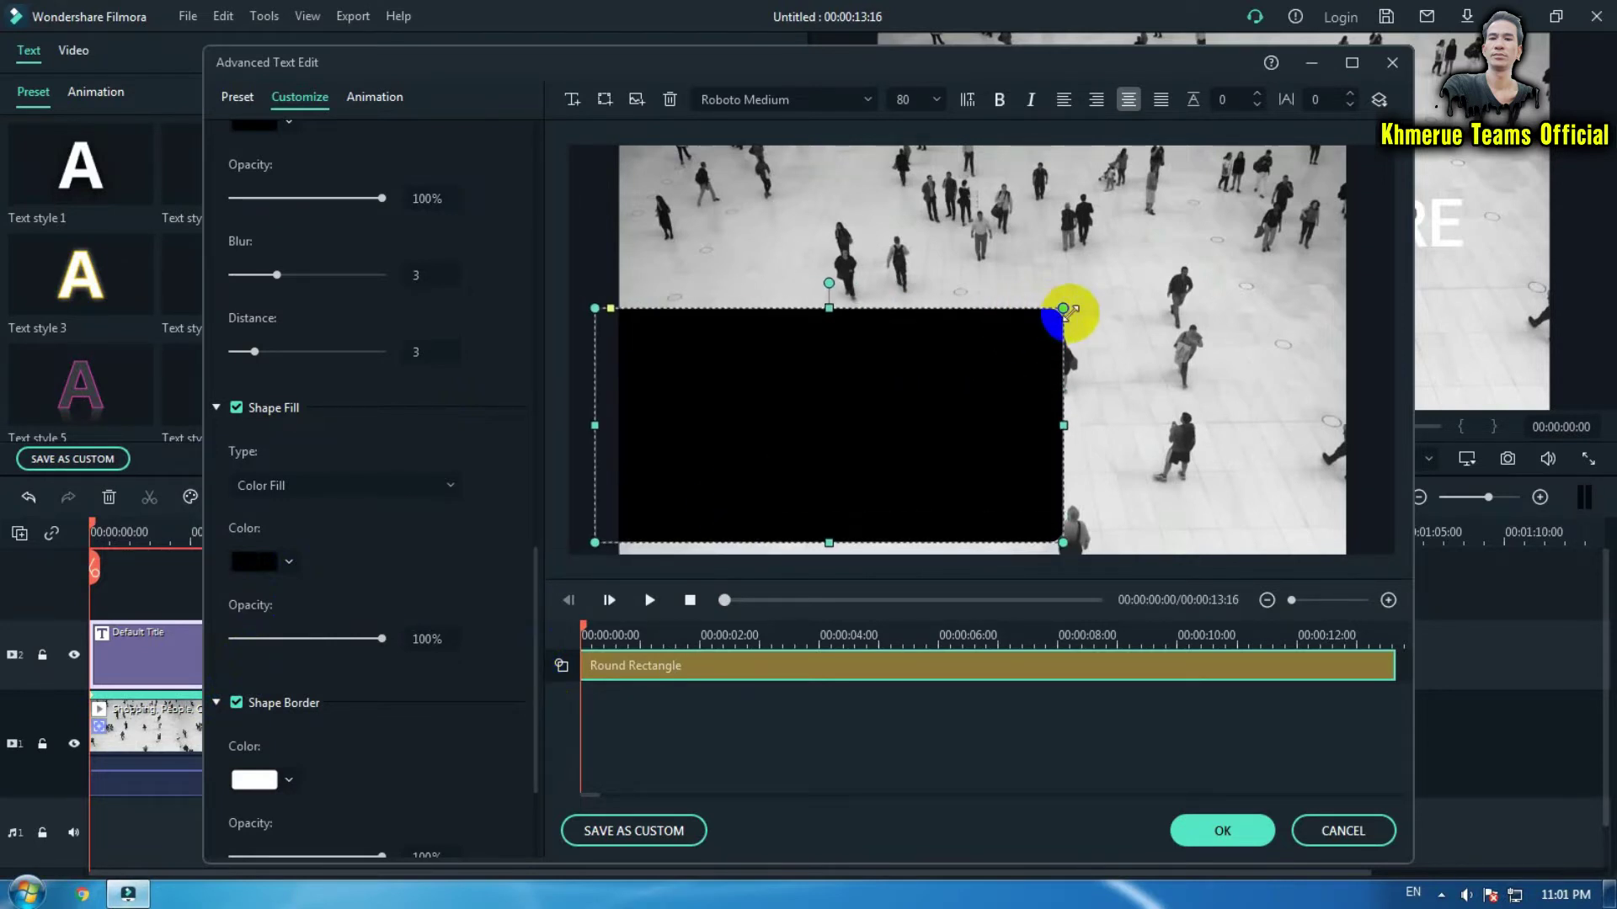
left_click_drag(1065, 308, 1245, 230)
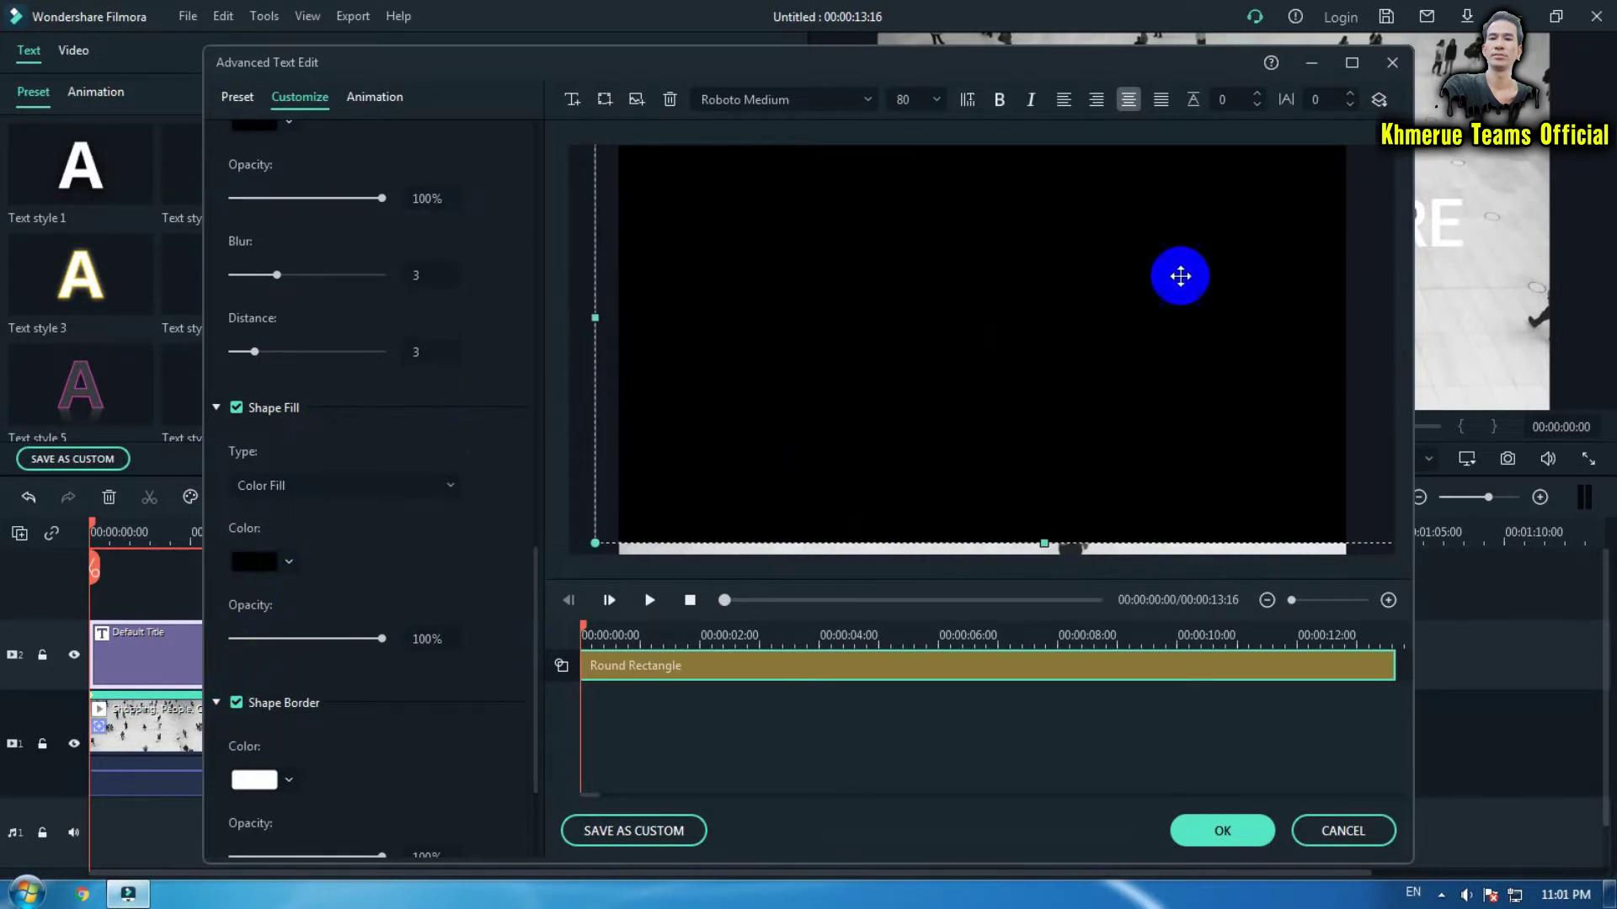
left_click(595, 559)
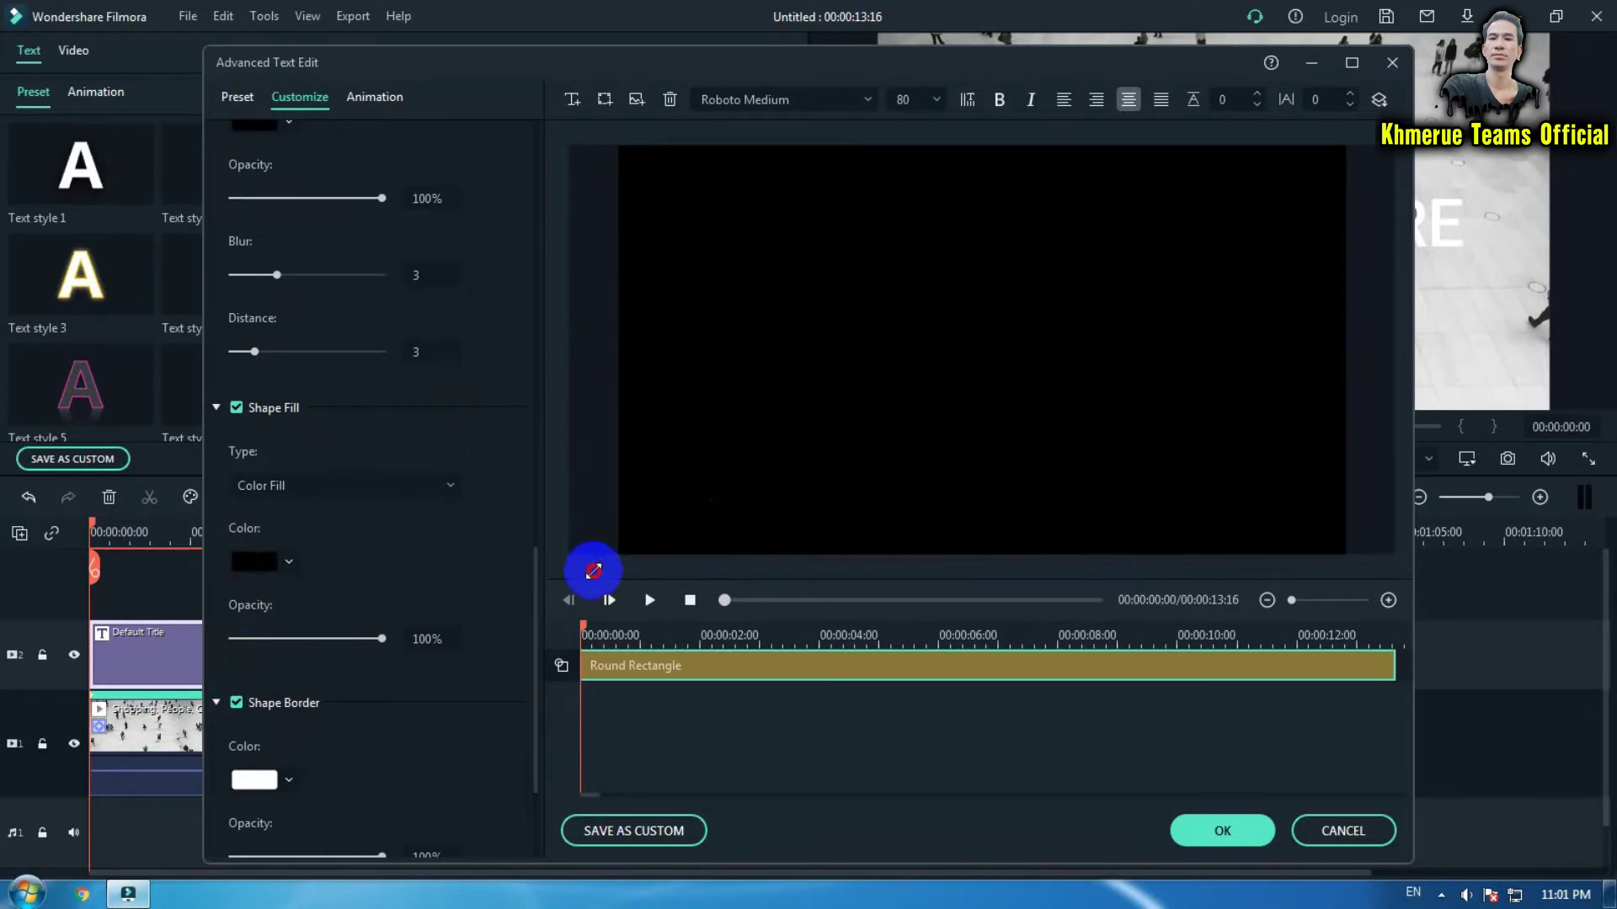
left_click_drag(533, 614, 554, 163)
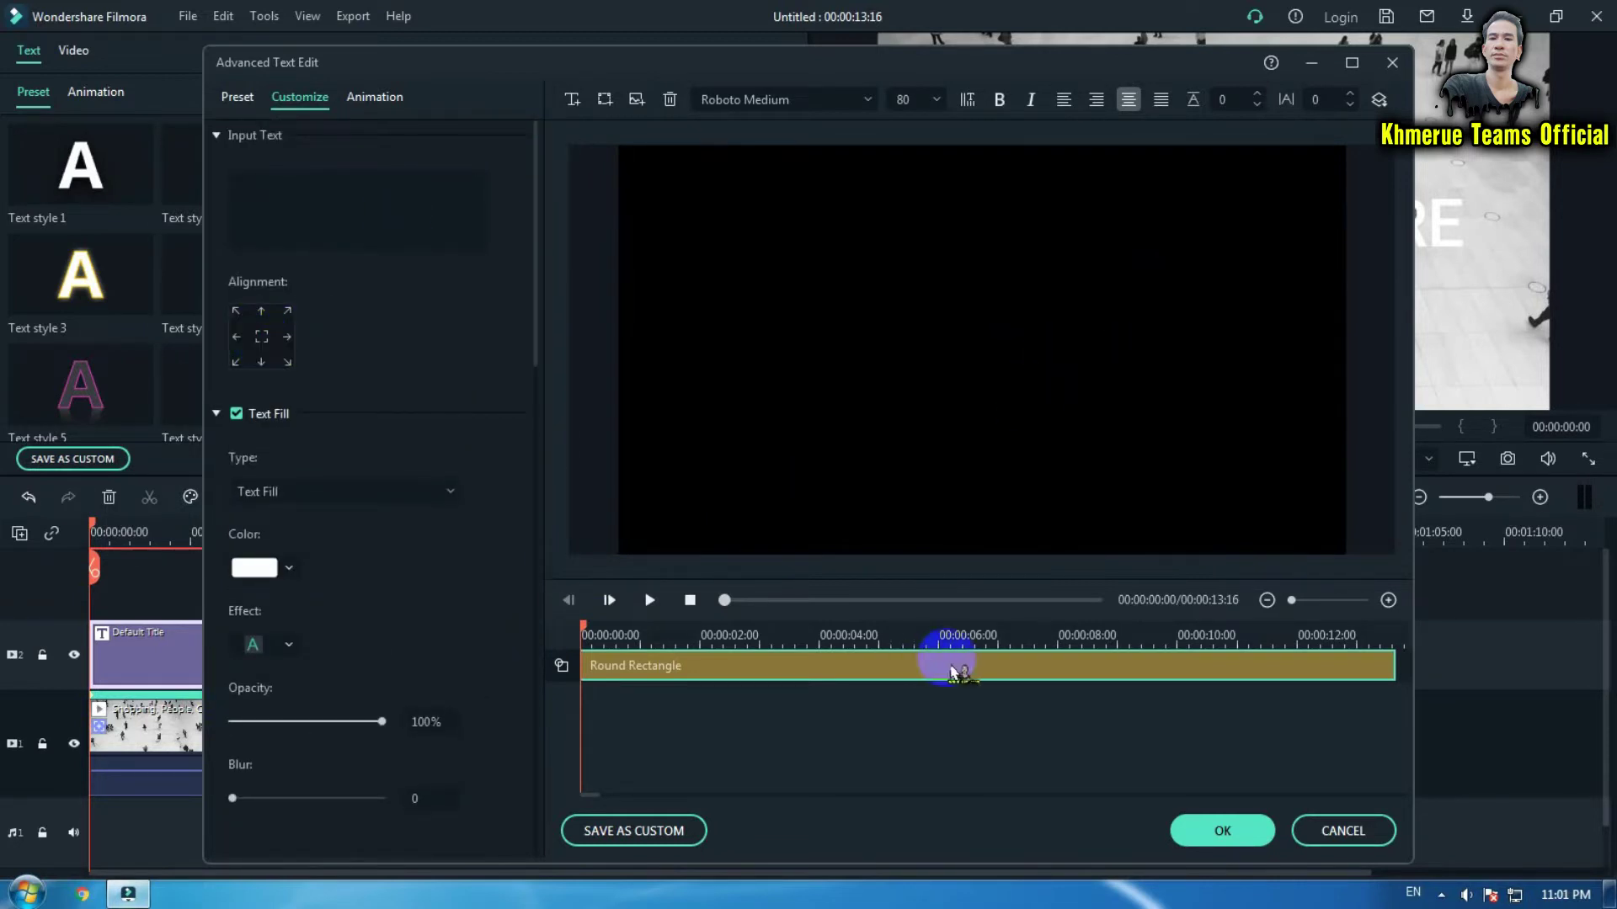
left_click(1195, 833)
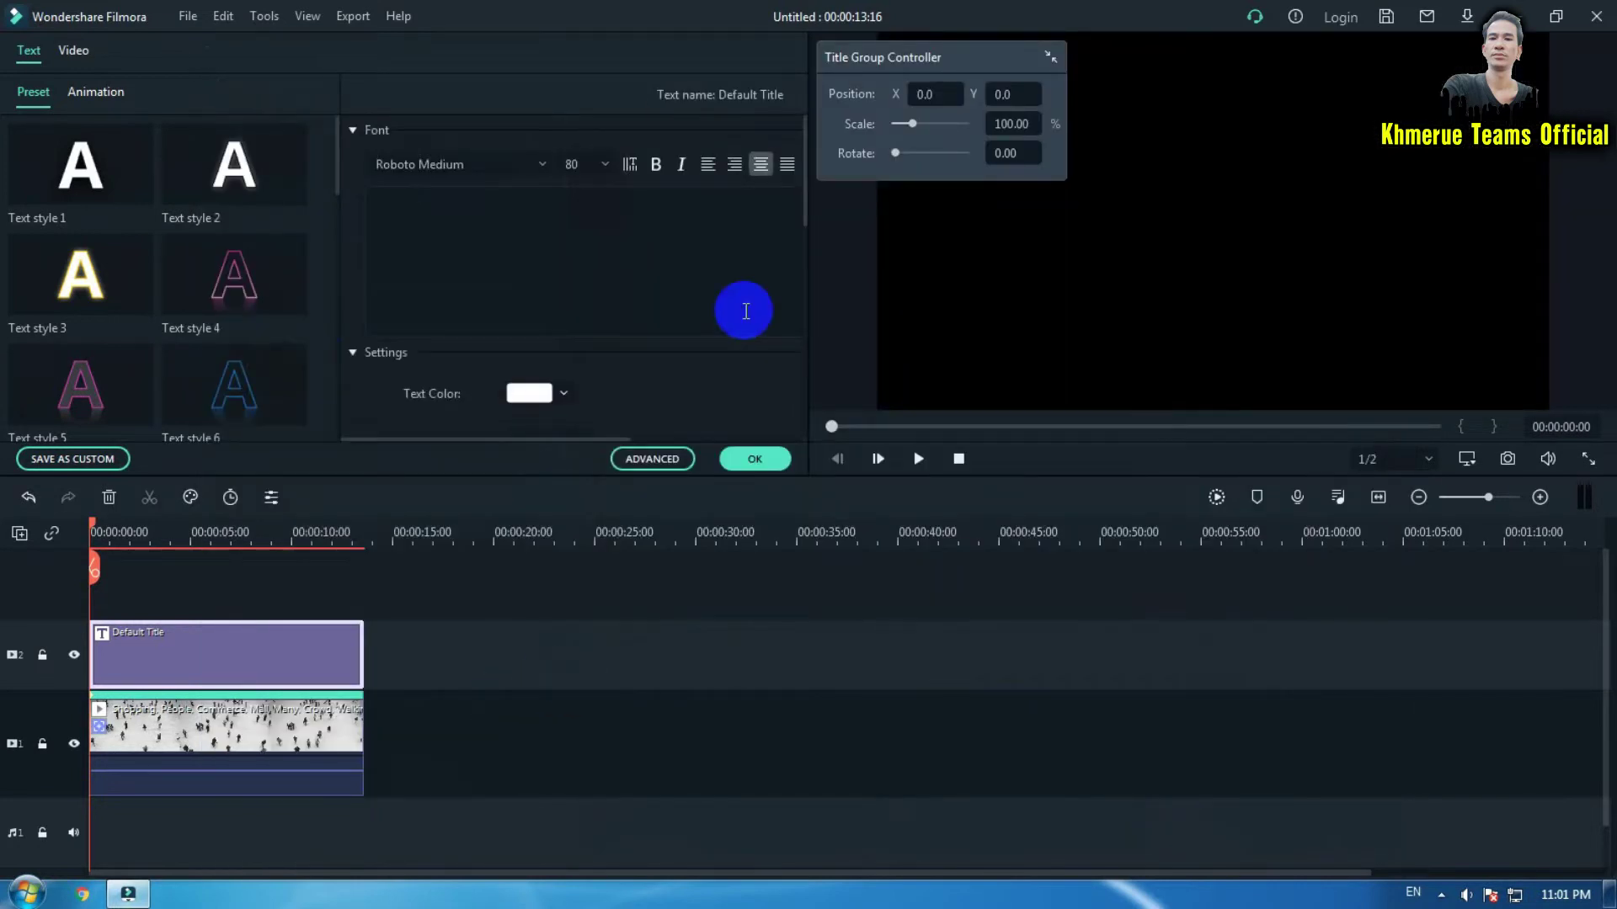
double_click(1013, 123)
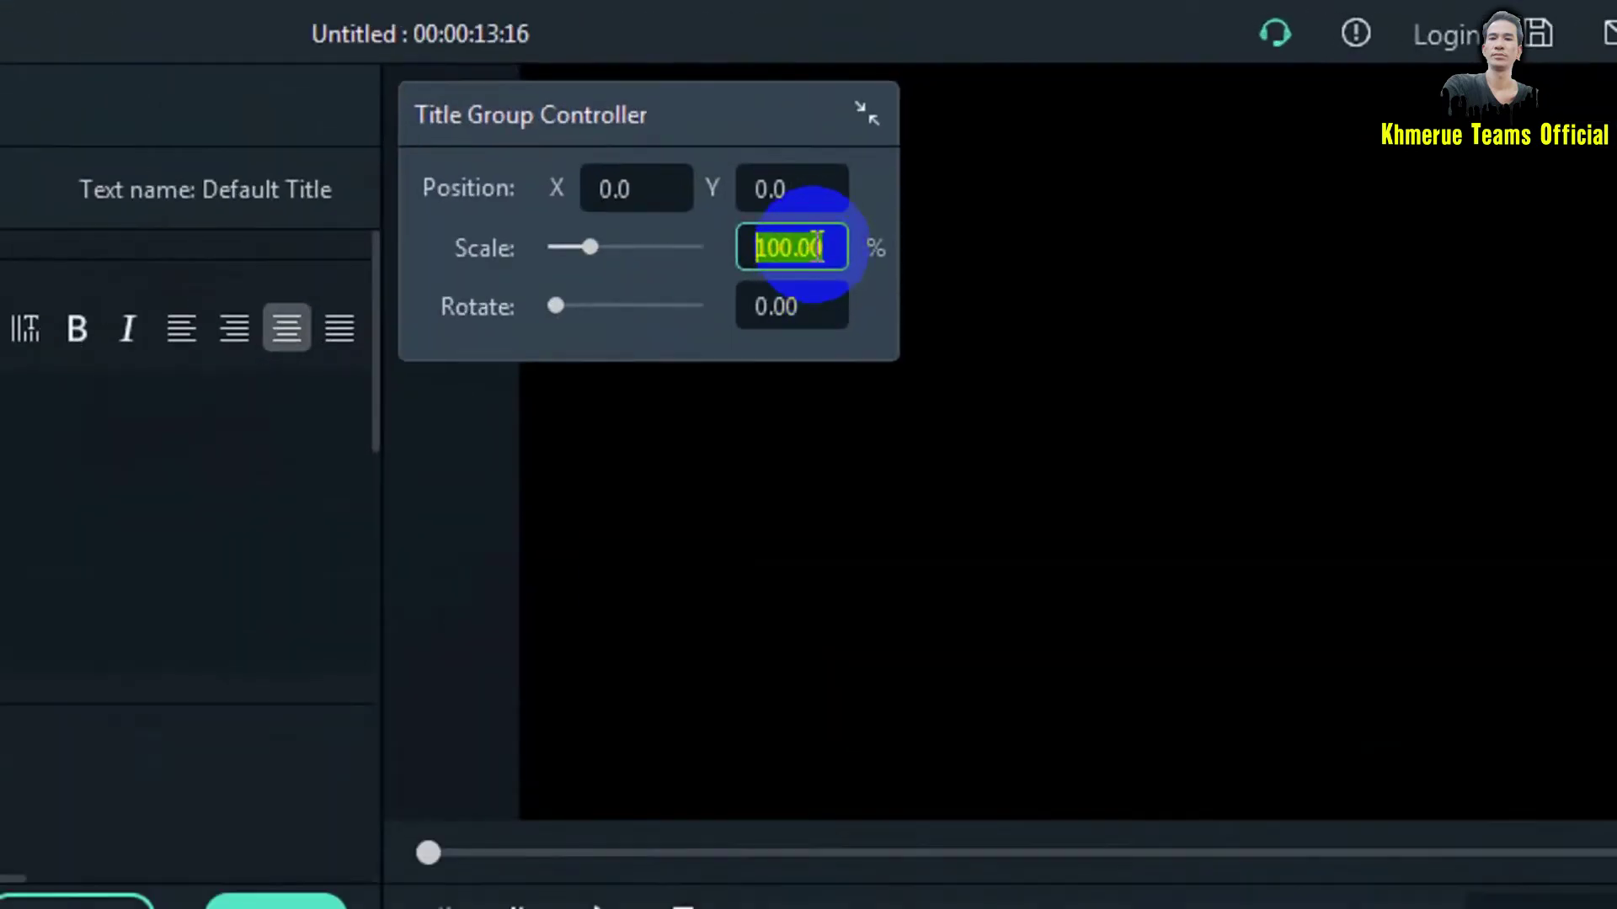
- Enter 300 as the title group's Scale and reopen Advanced Text Edit
type("30")
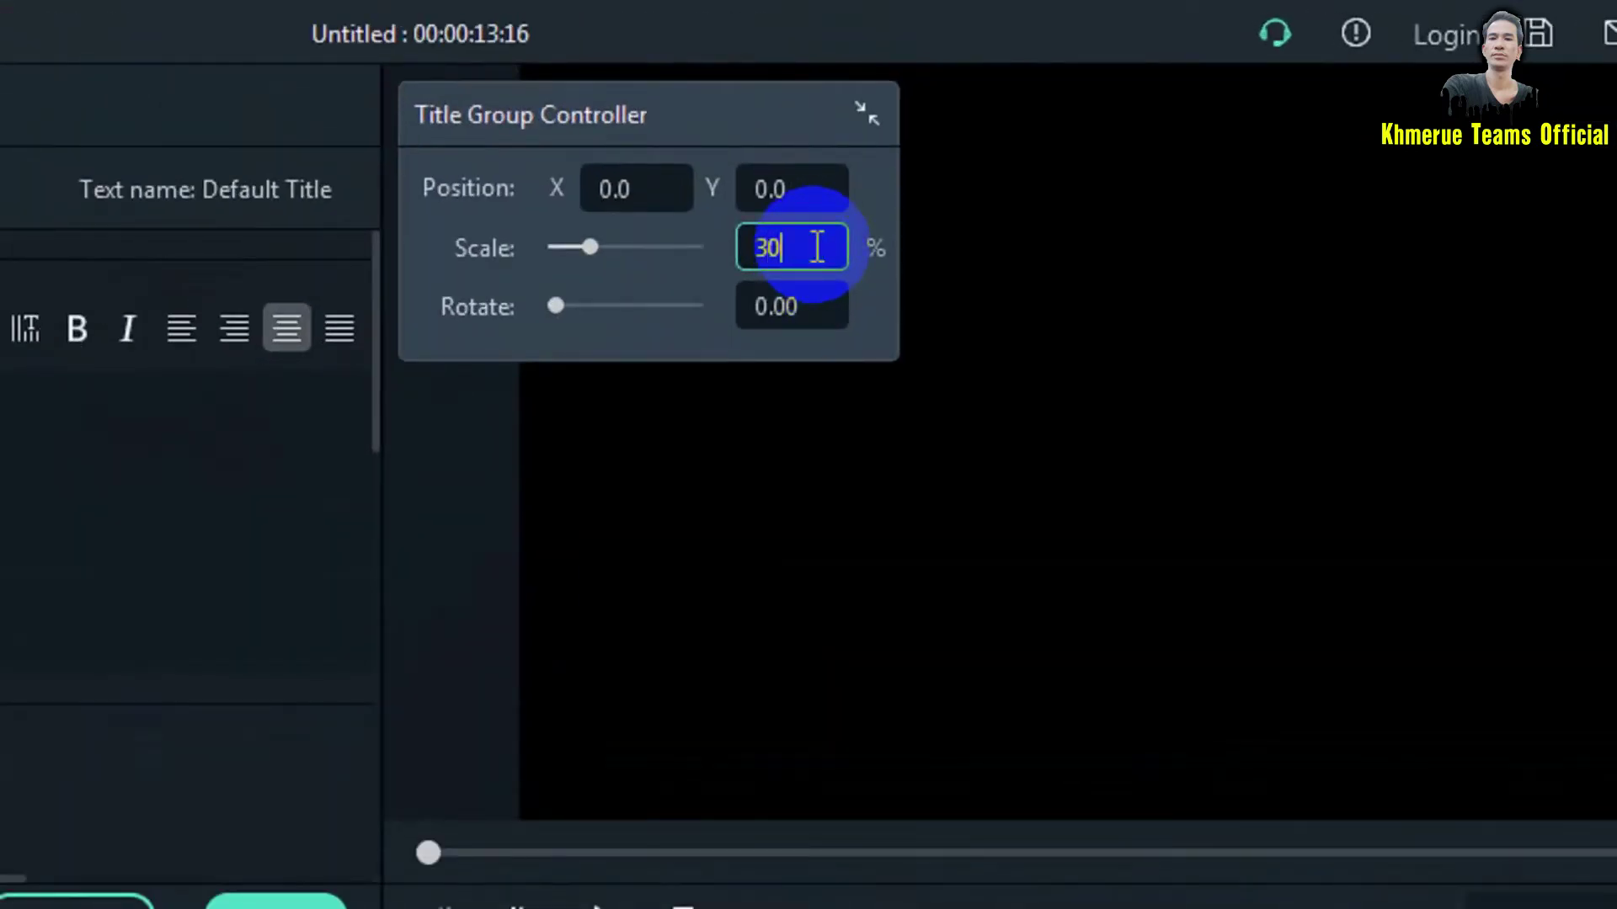
type("0")
key("Return")
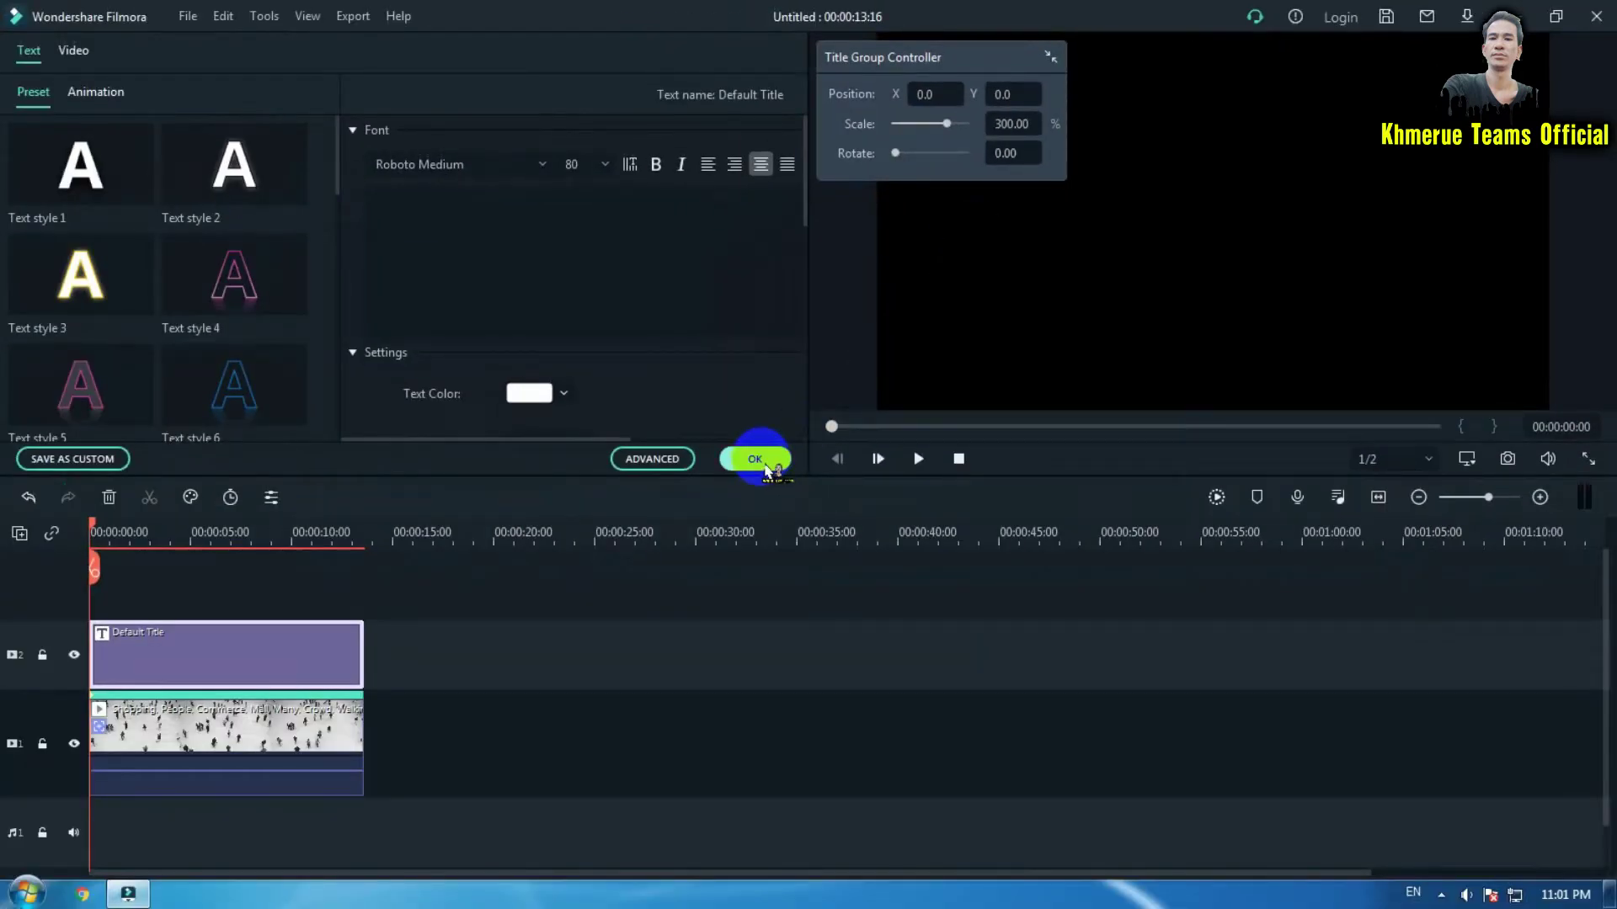
left_click(653, 459)
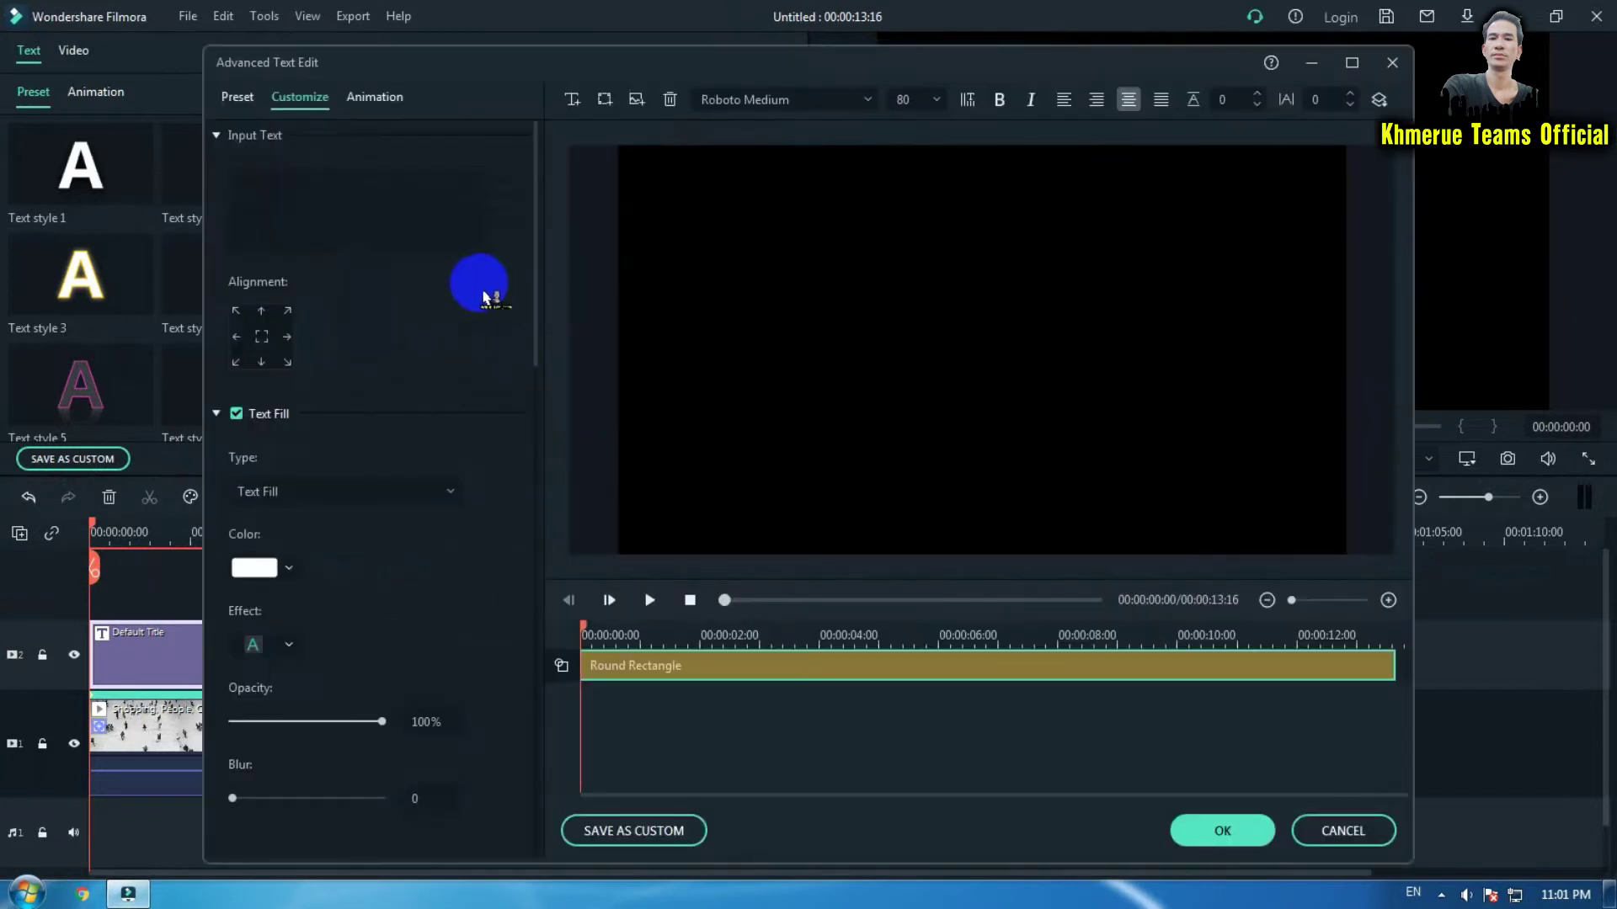
- Add a circle shape with TEXT HERE and set its Shape Fill to light blue
left_click(607, 109)
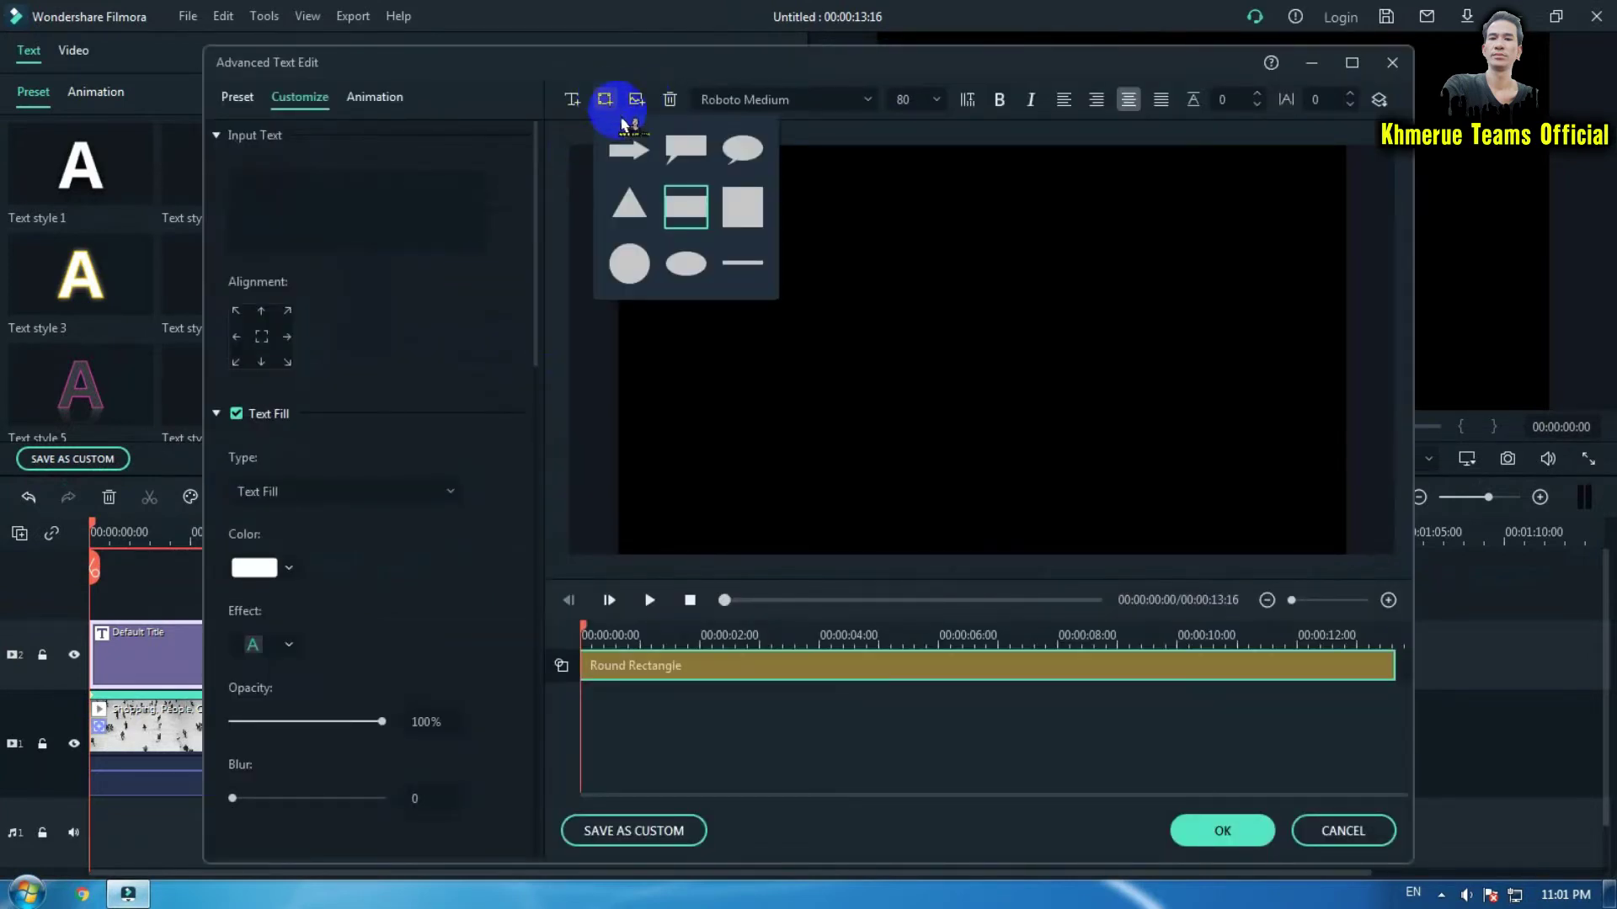
left_click(630, 268)
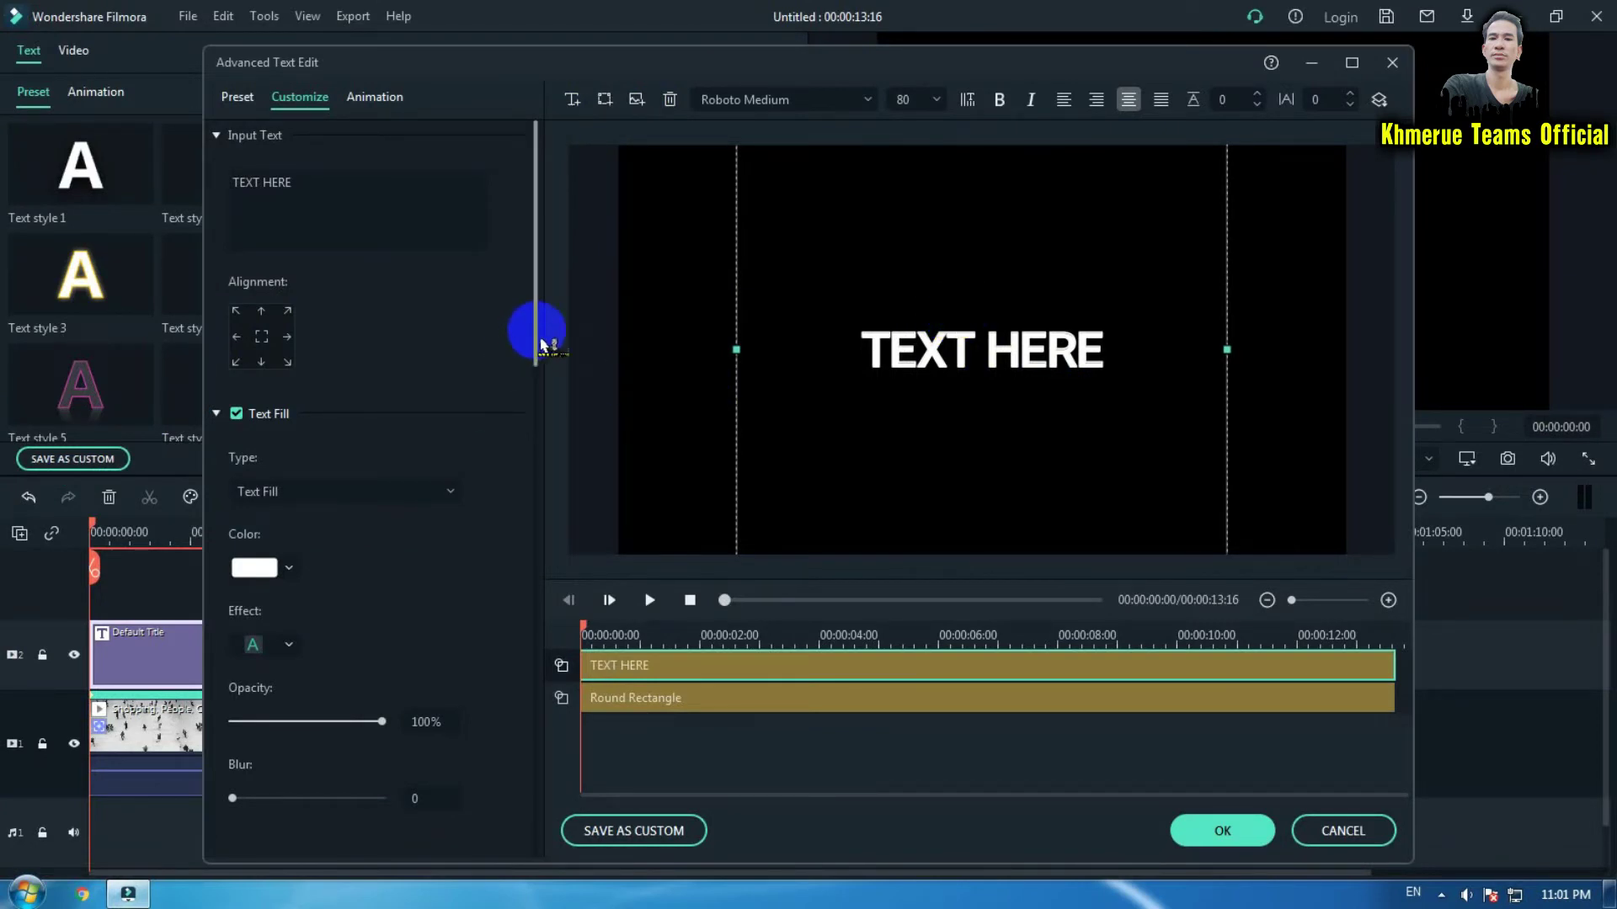
left_click_drag(540, 353, 530, 824)
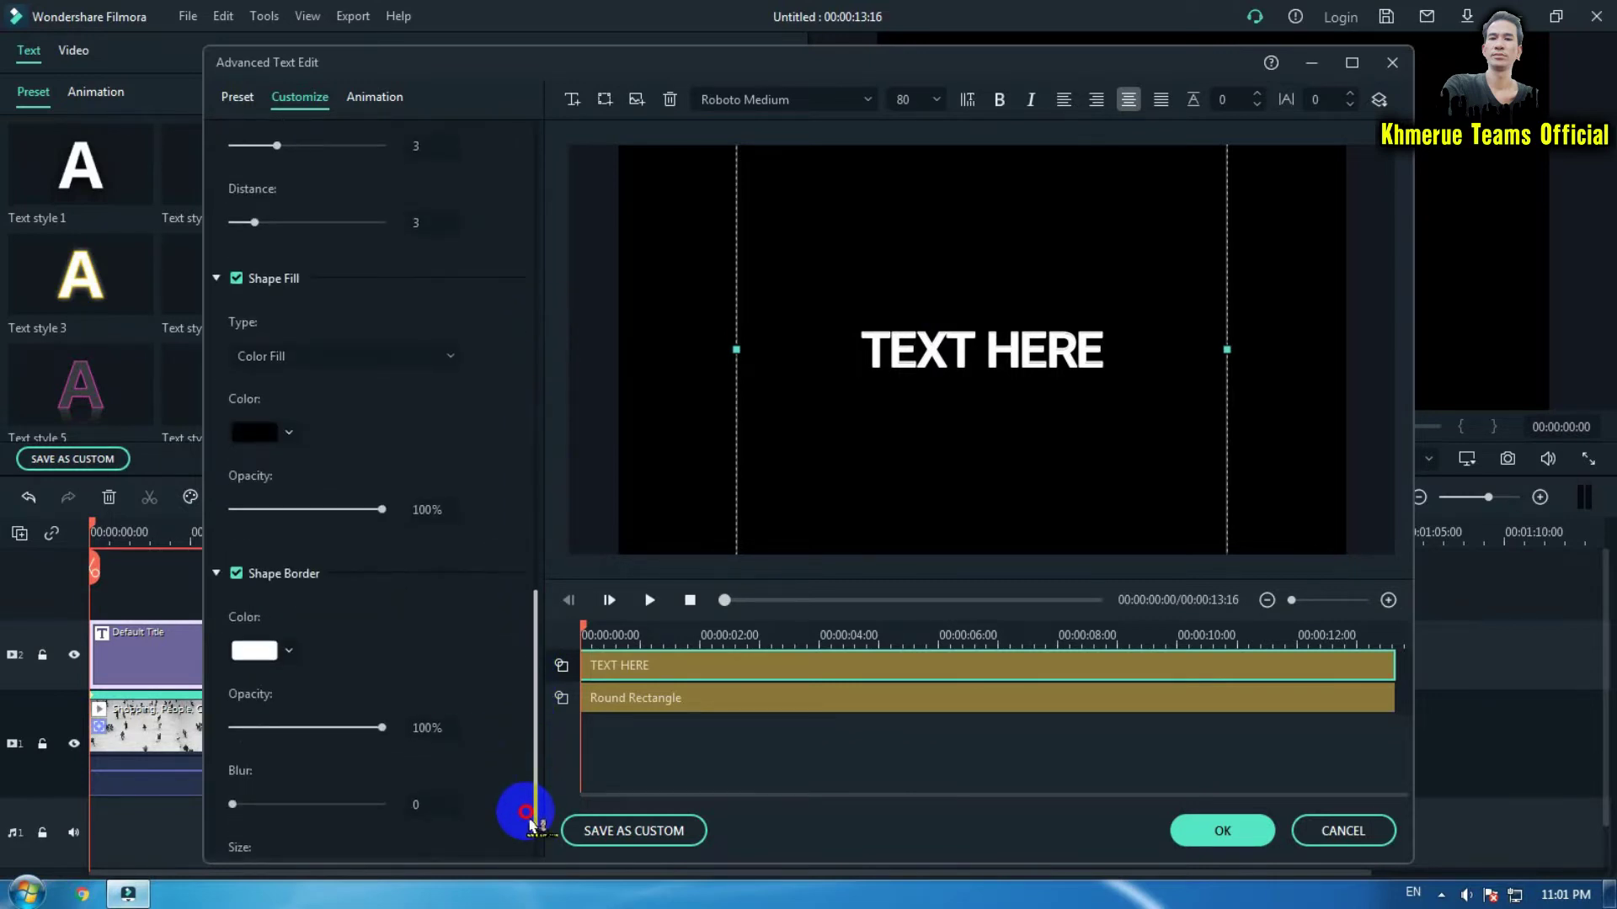
left_click(257, 434)
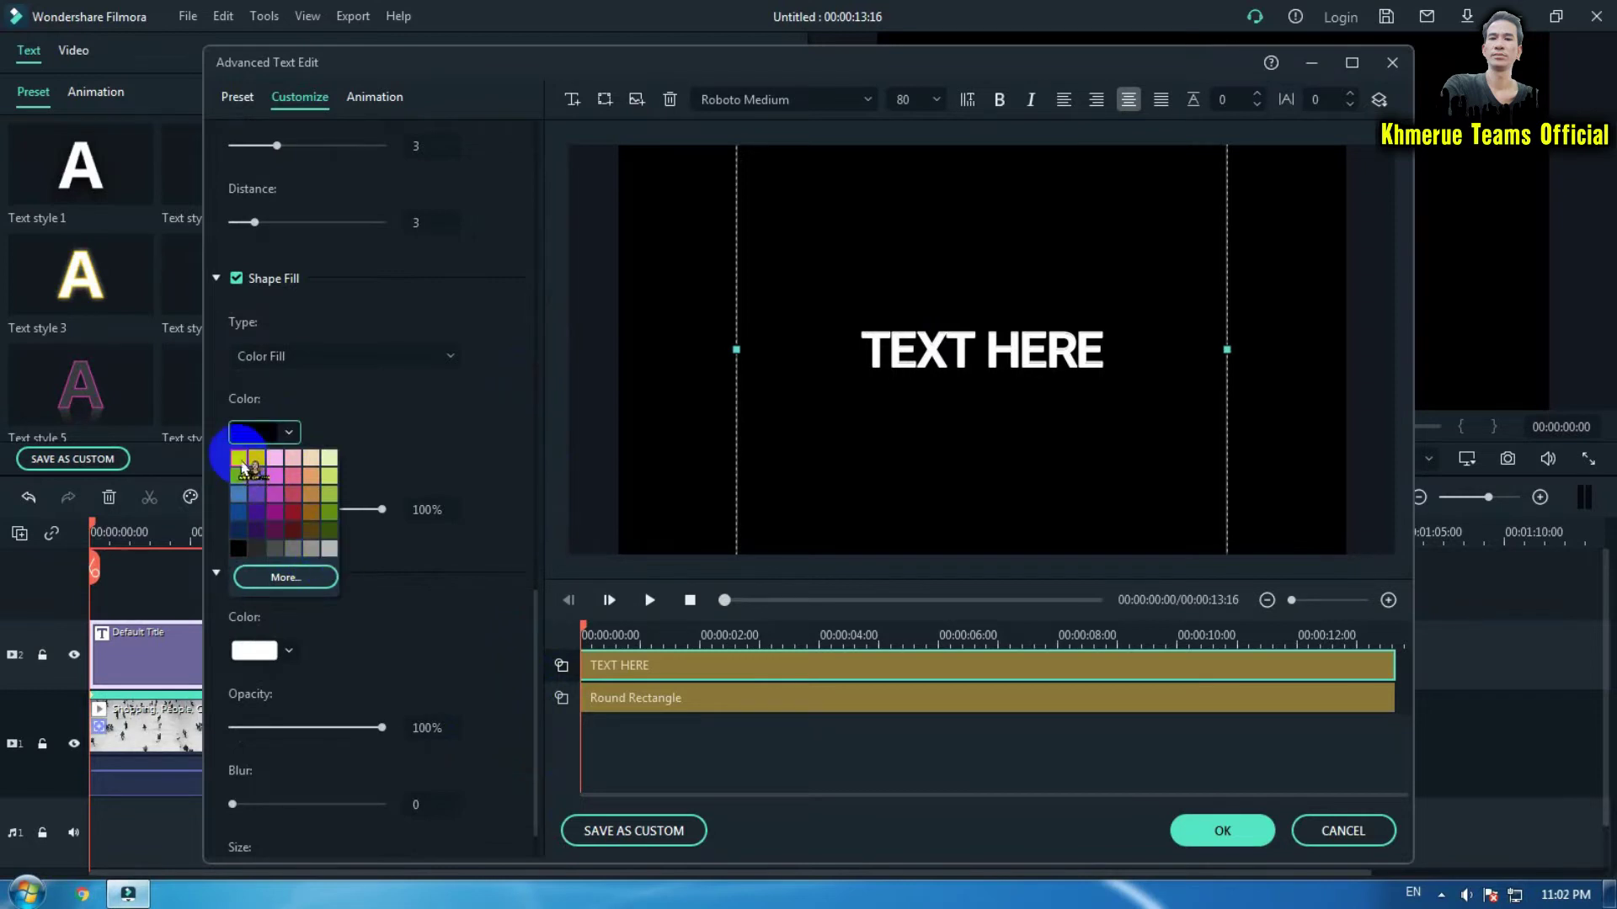
left_click(238, 457)
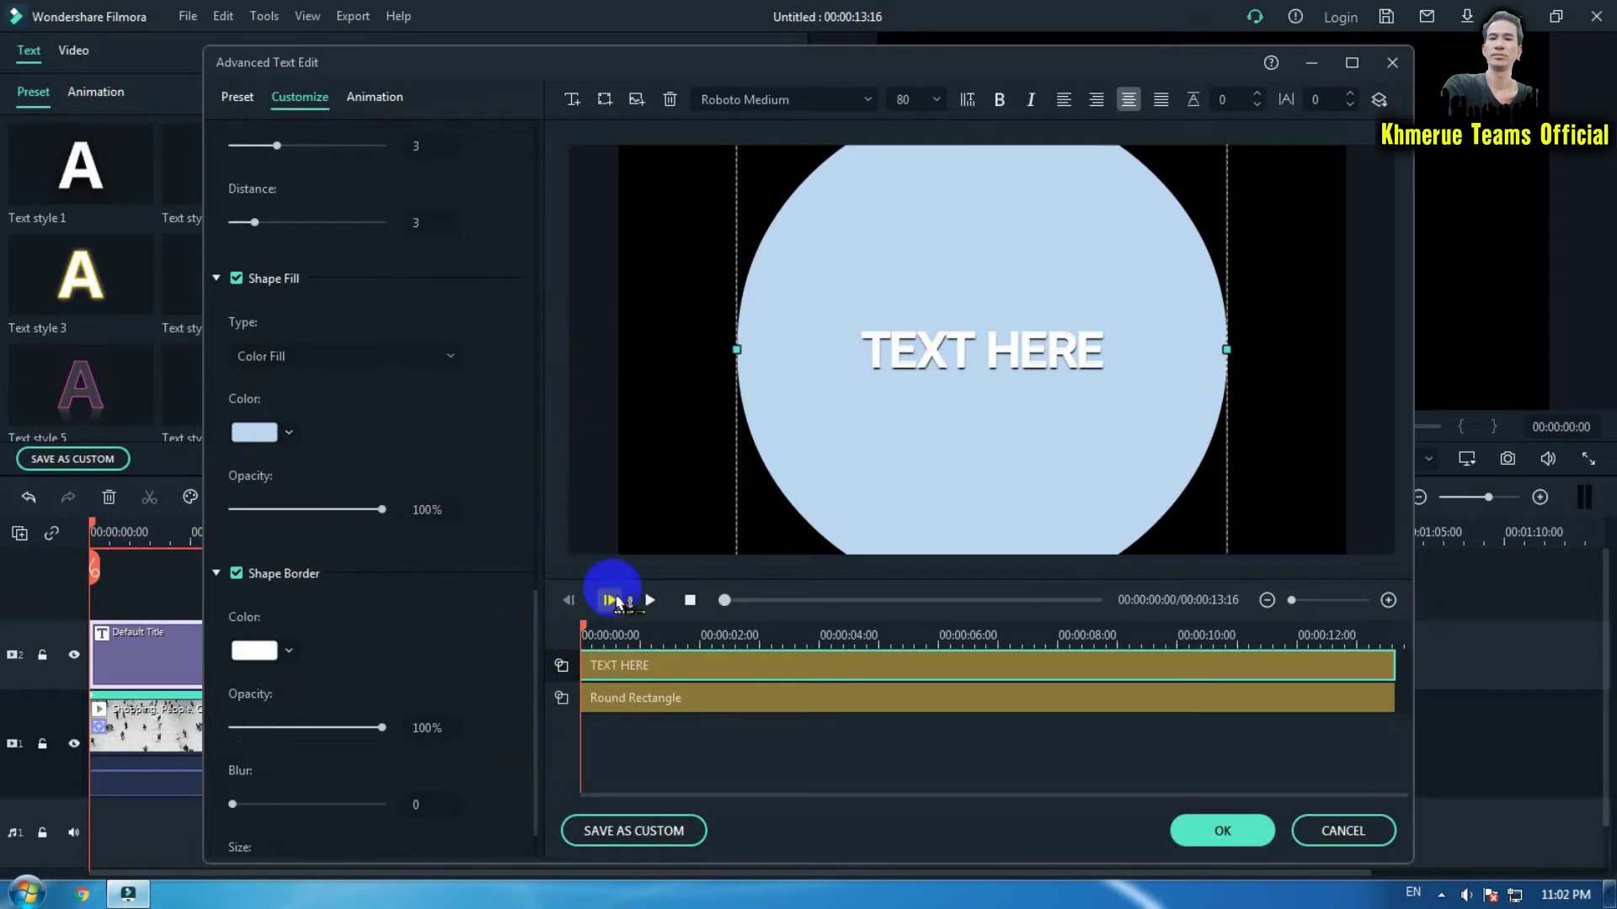
left_click(1222, 836)
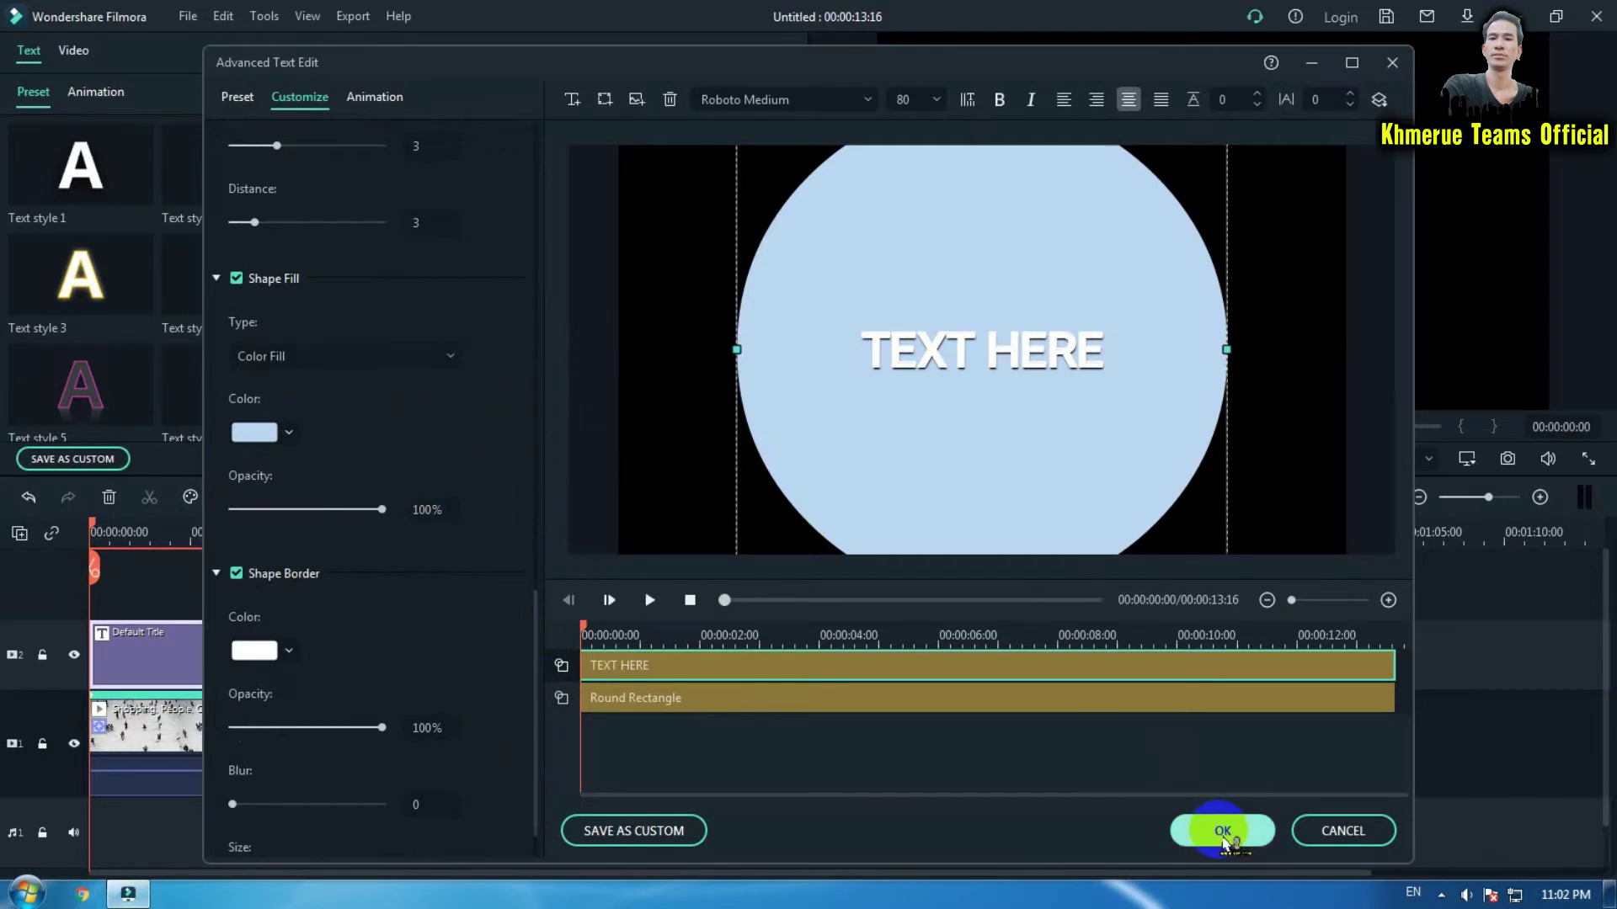
- Move the light-blue circle lower, shrink it, delete its TEXT HERE text, and apply with OK
left_click_drag(1089, 261, 1090, 326)
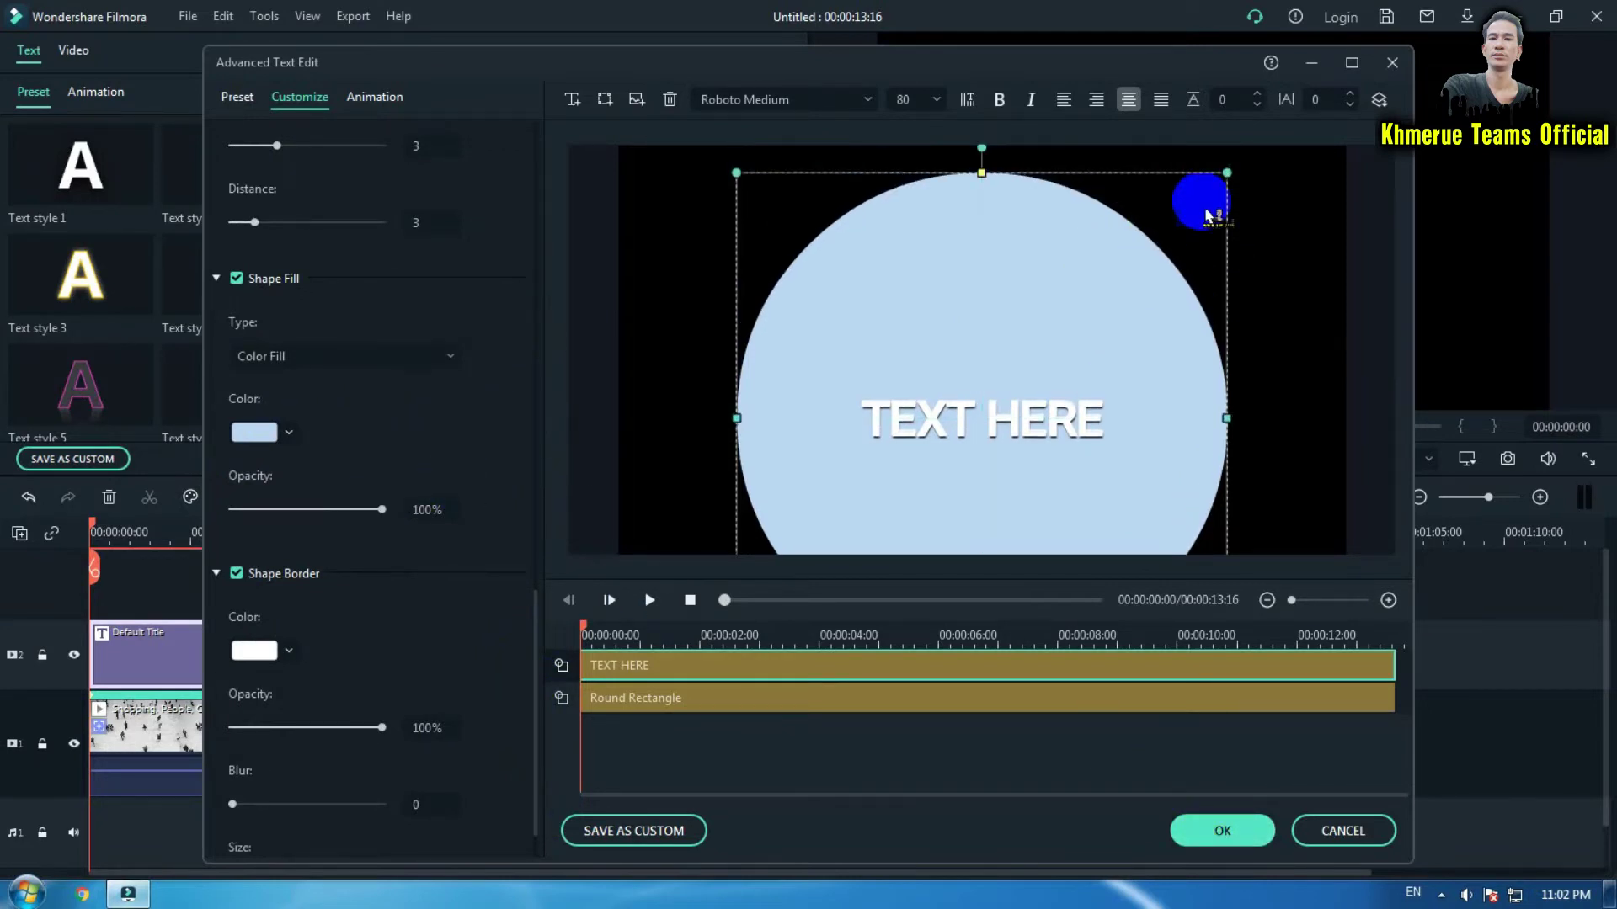
left_click_drag(1226, 173, 975, 341)
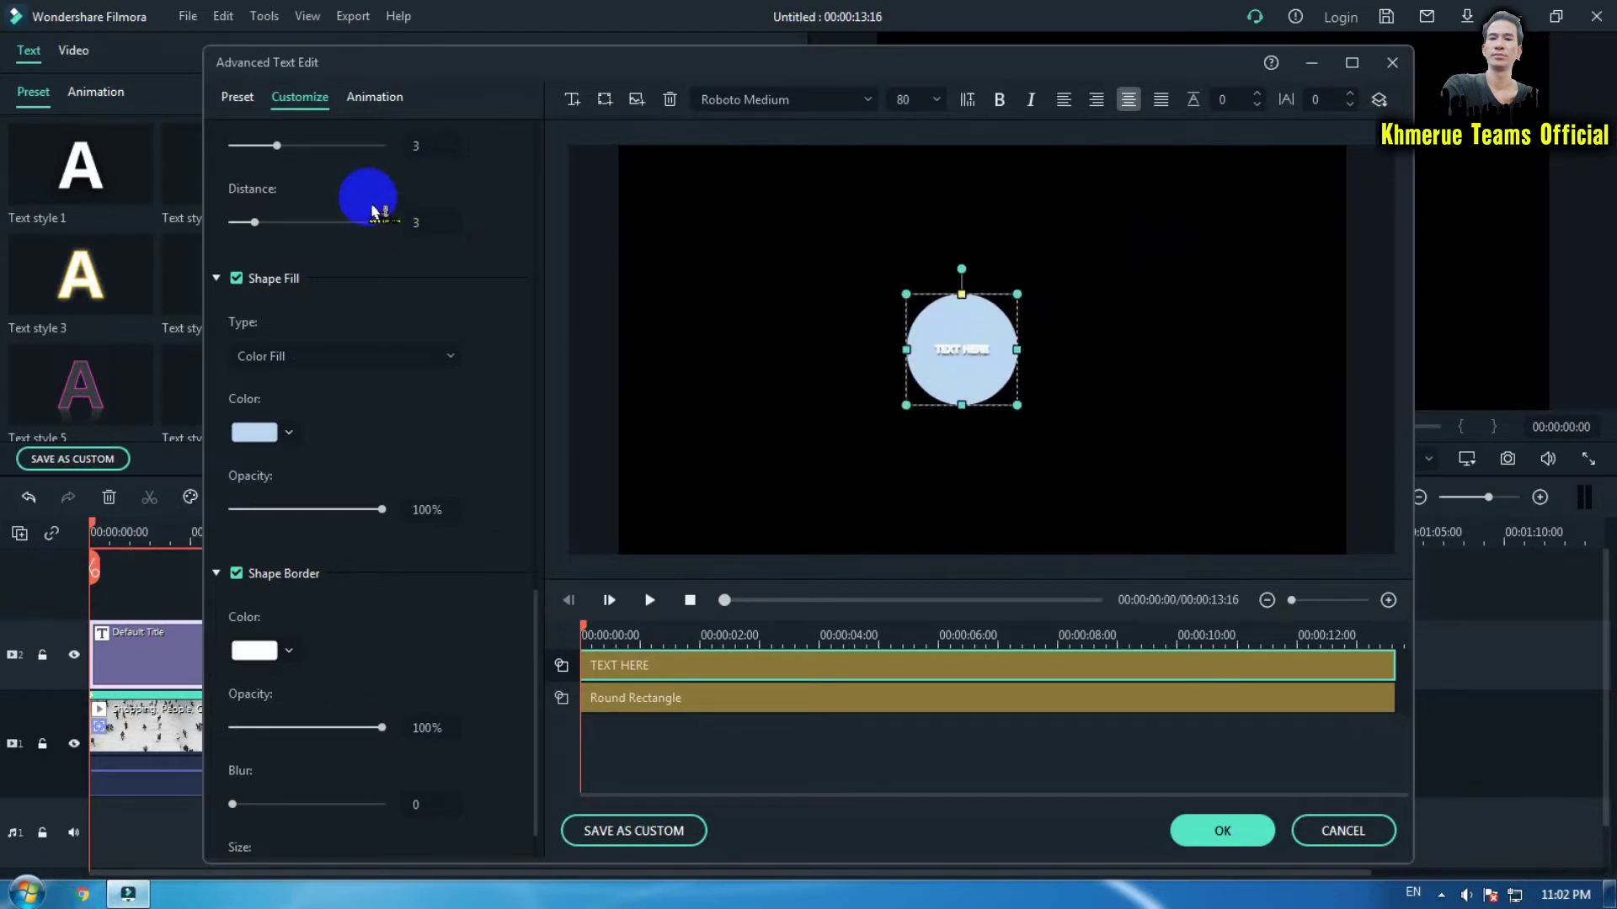
left_click_drag(531, 649, 560, 163)
left_click(376, 192)
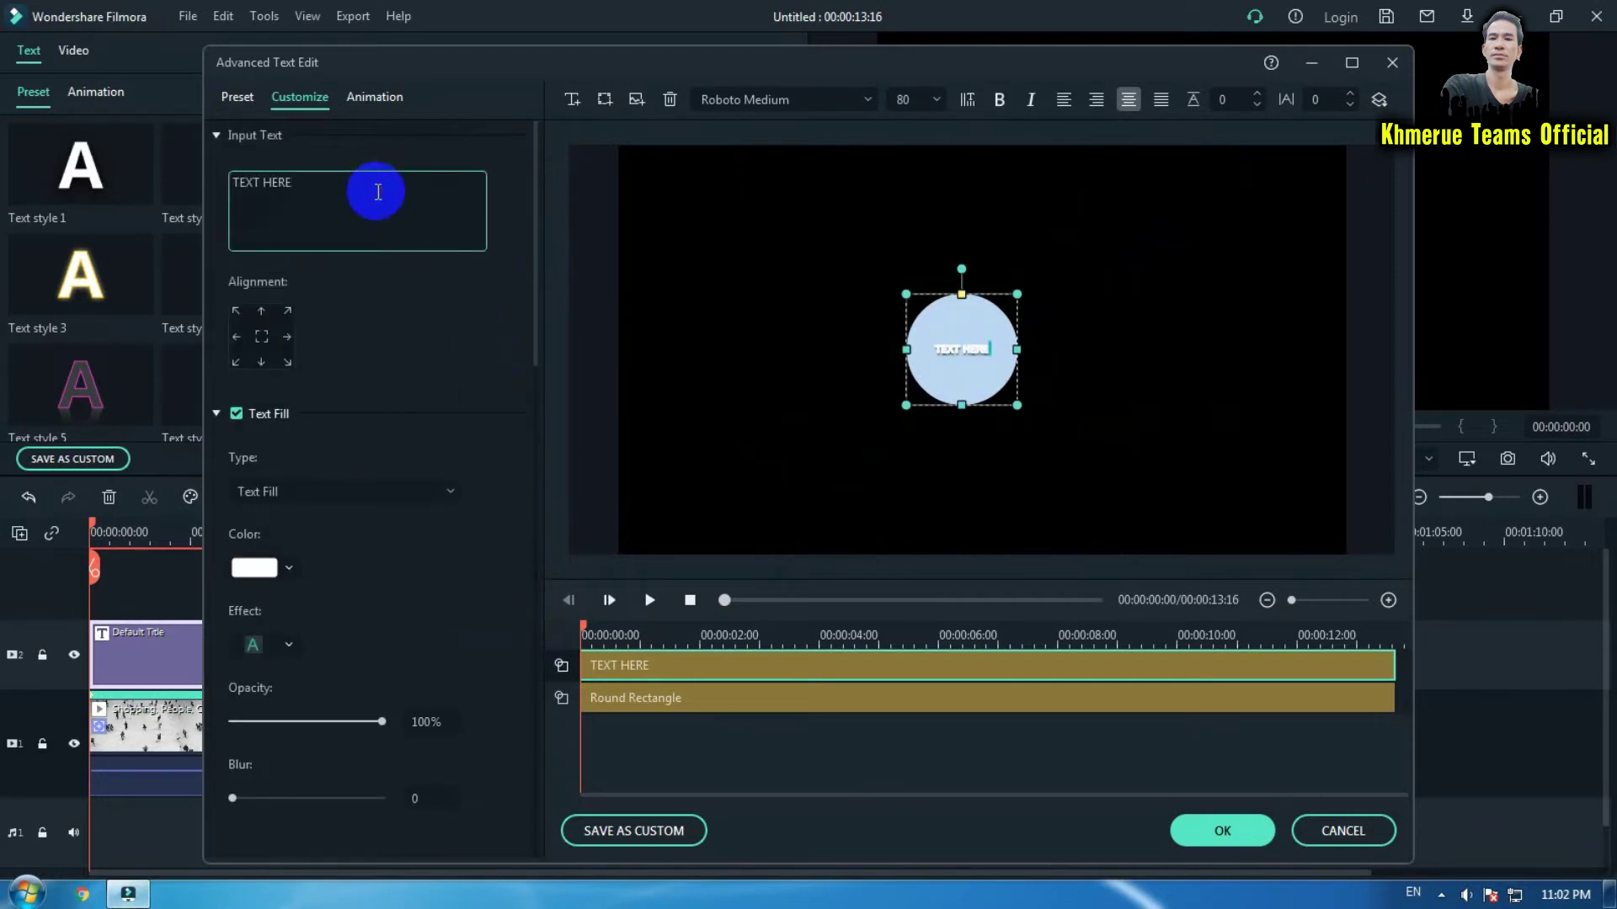
key("BackSpace")
key("BackSpace")
key("BackSpace")
key("BackSpace")
key("BackSpace")
key("BackSpace")
key("BackSpace")
key("BackSpace")
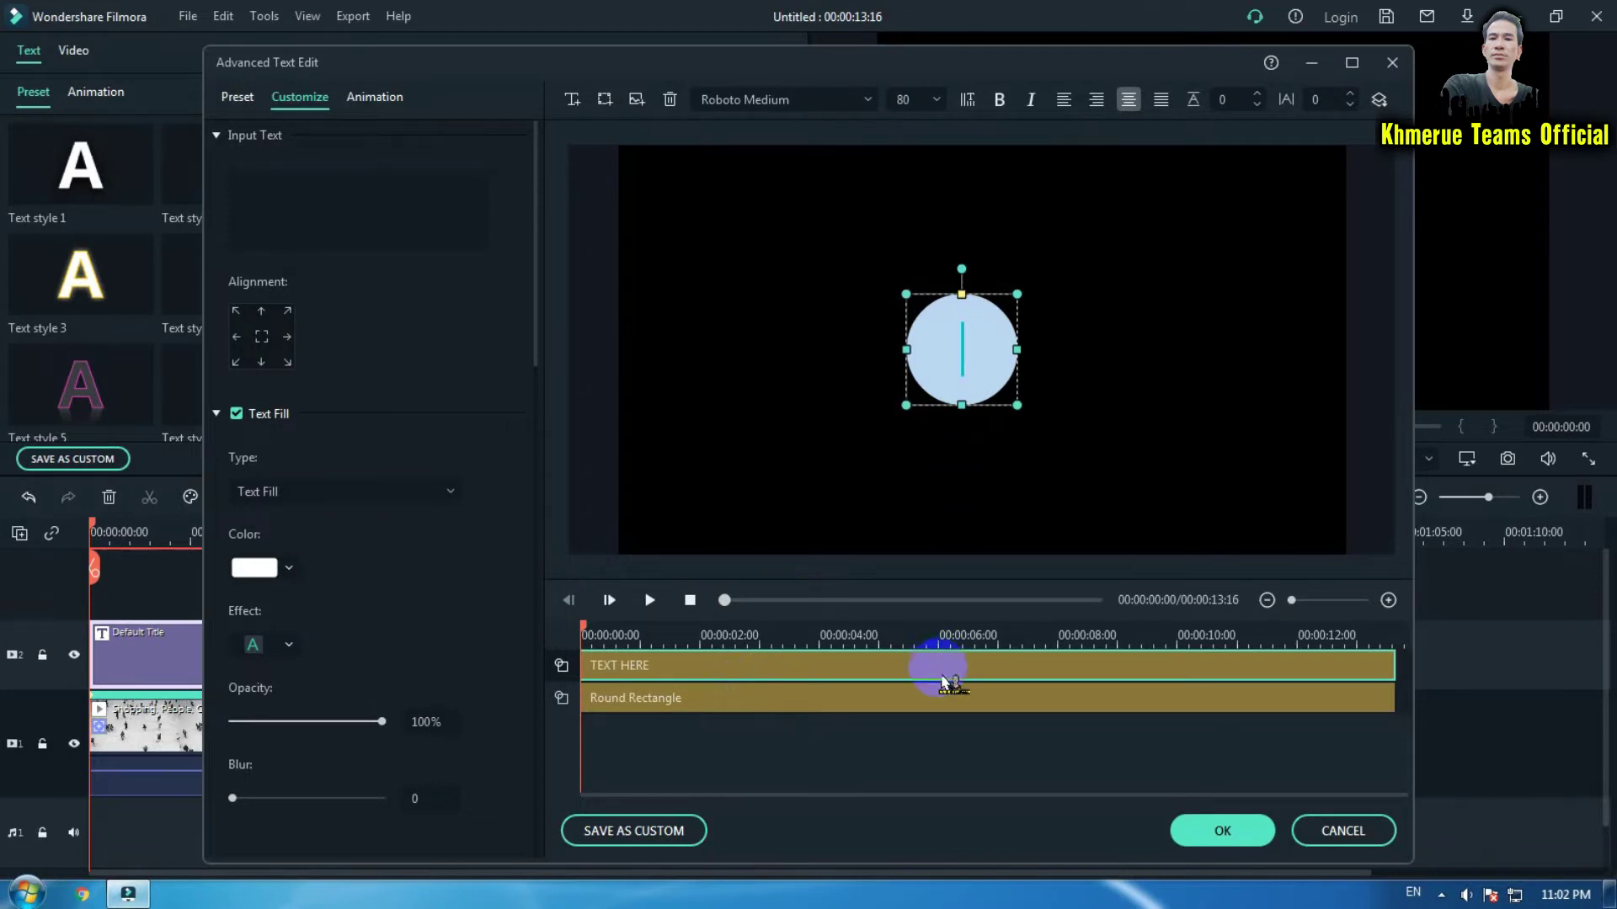
left_click(1014, 340)
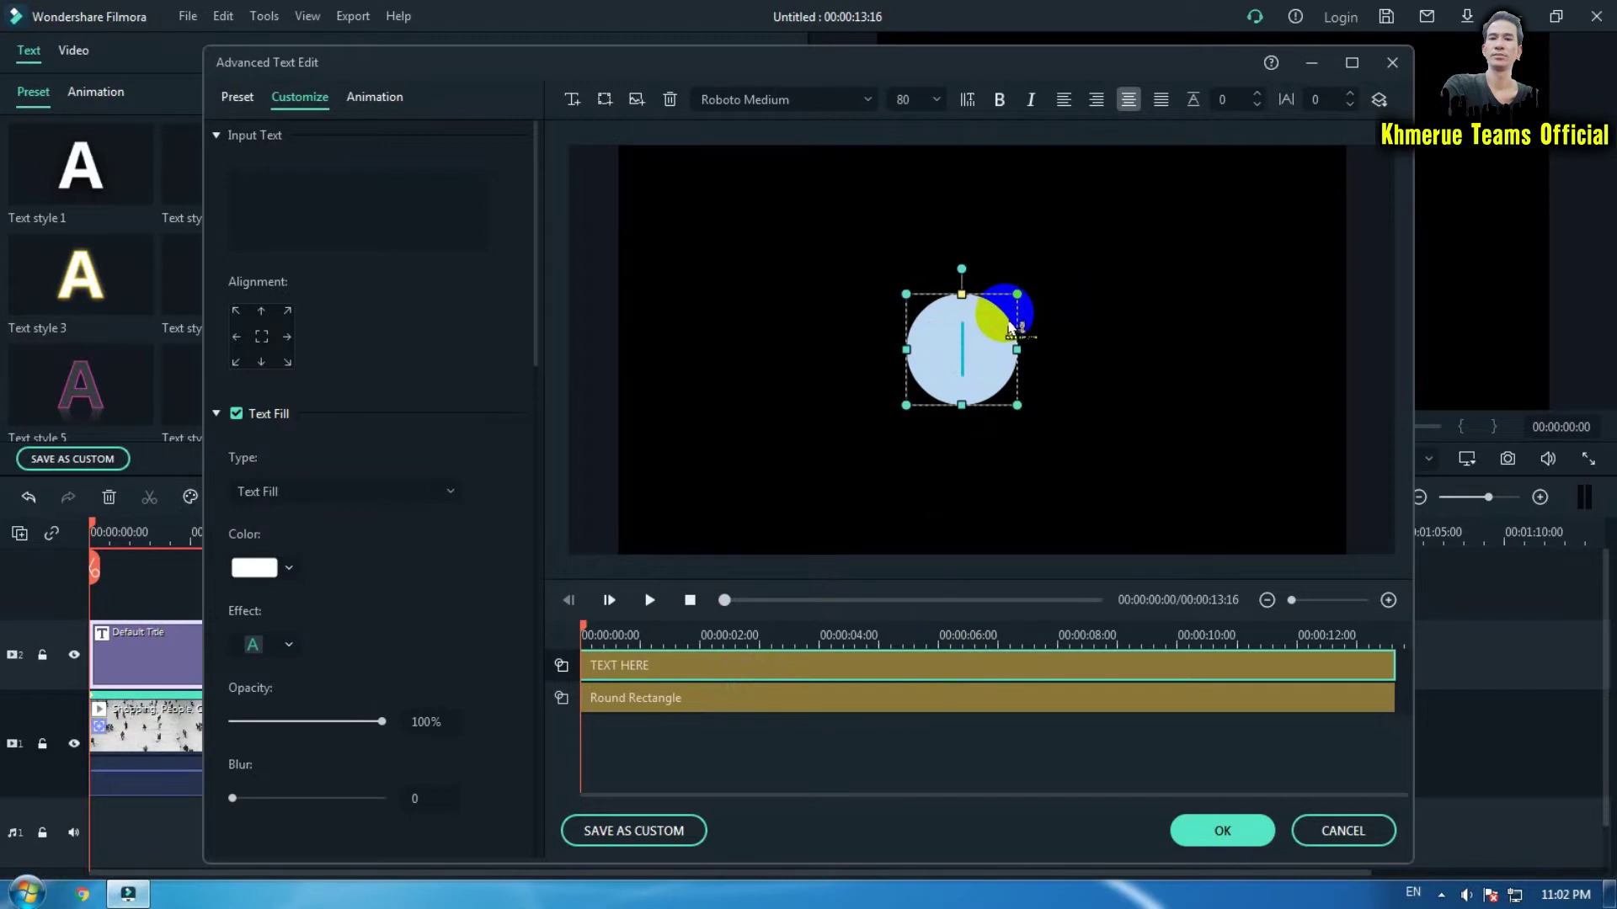
left_click(1238, 847)
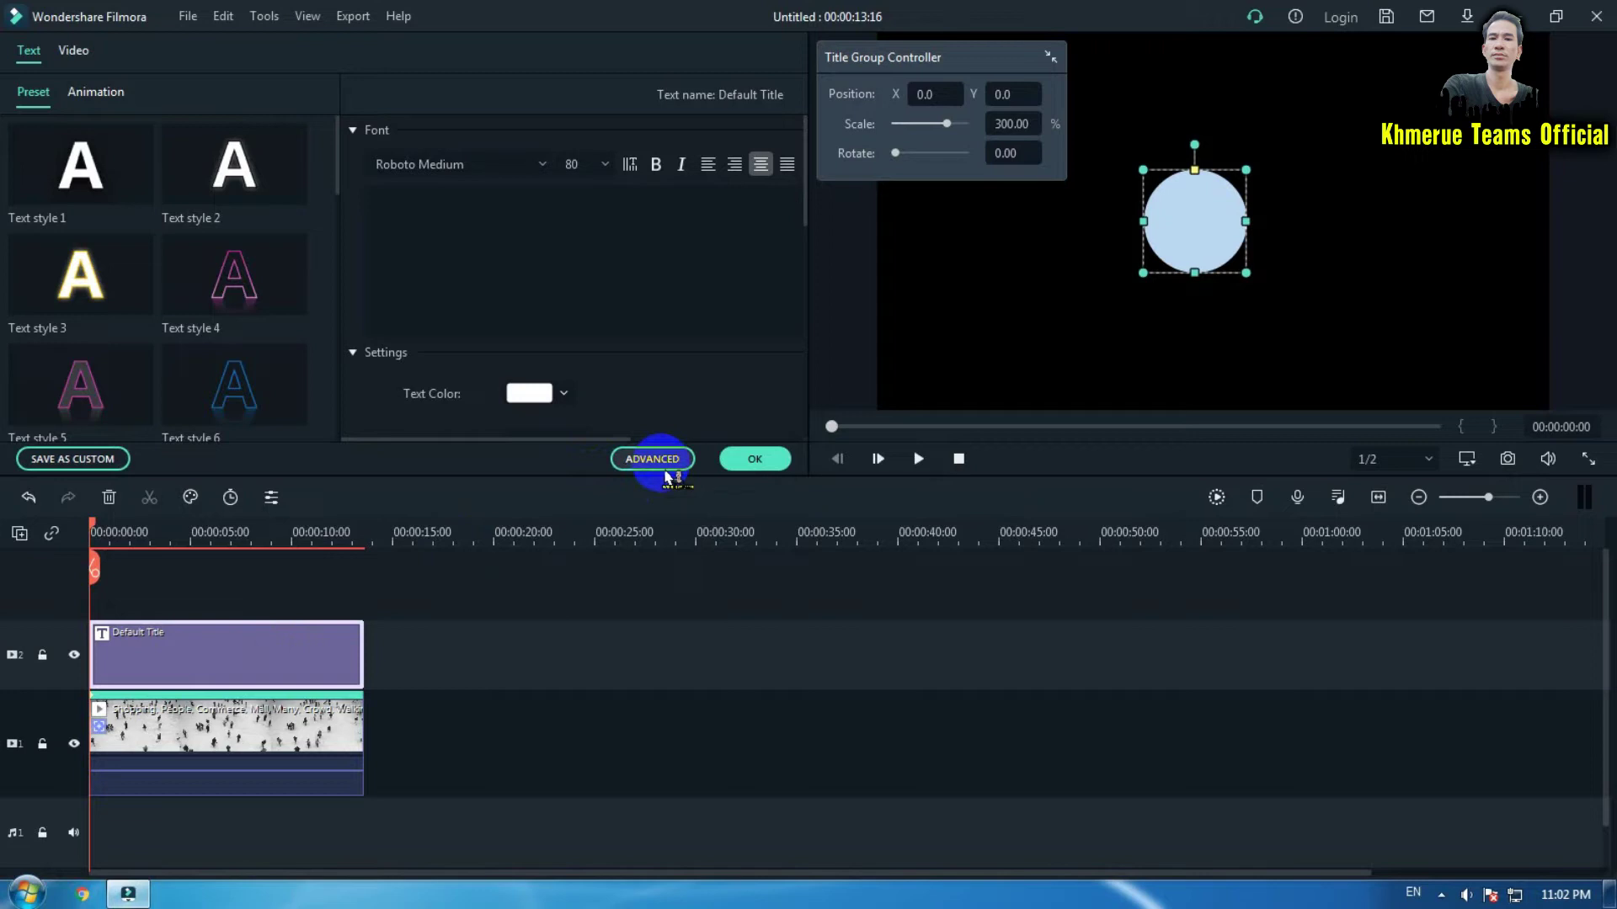
- Give the Default Title circle Multiply blending and 60% opacity in its Compositing settings
left_click(739, 628)
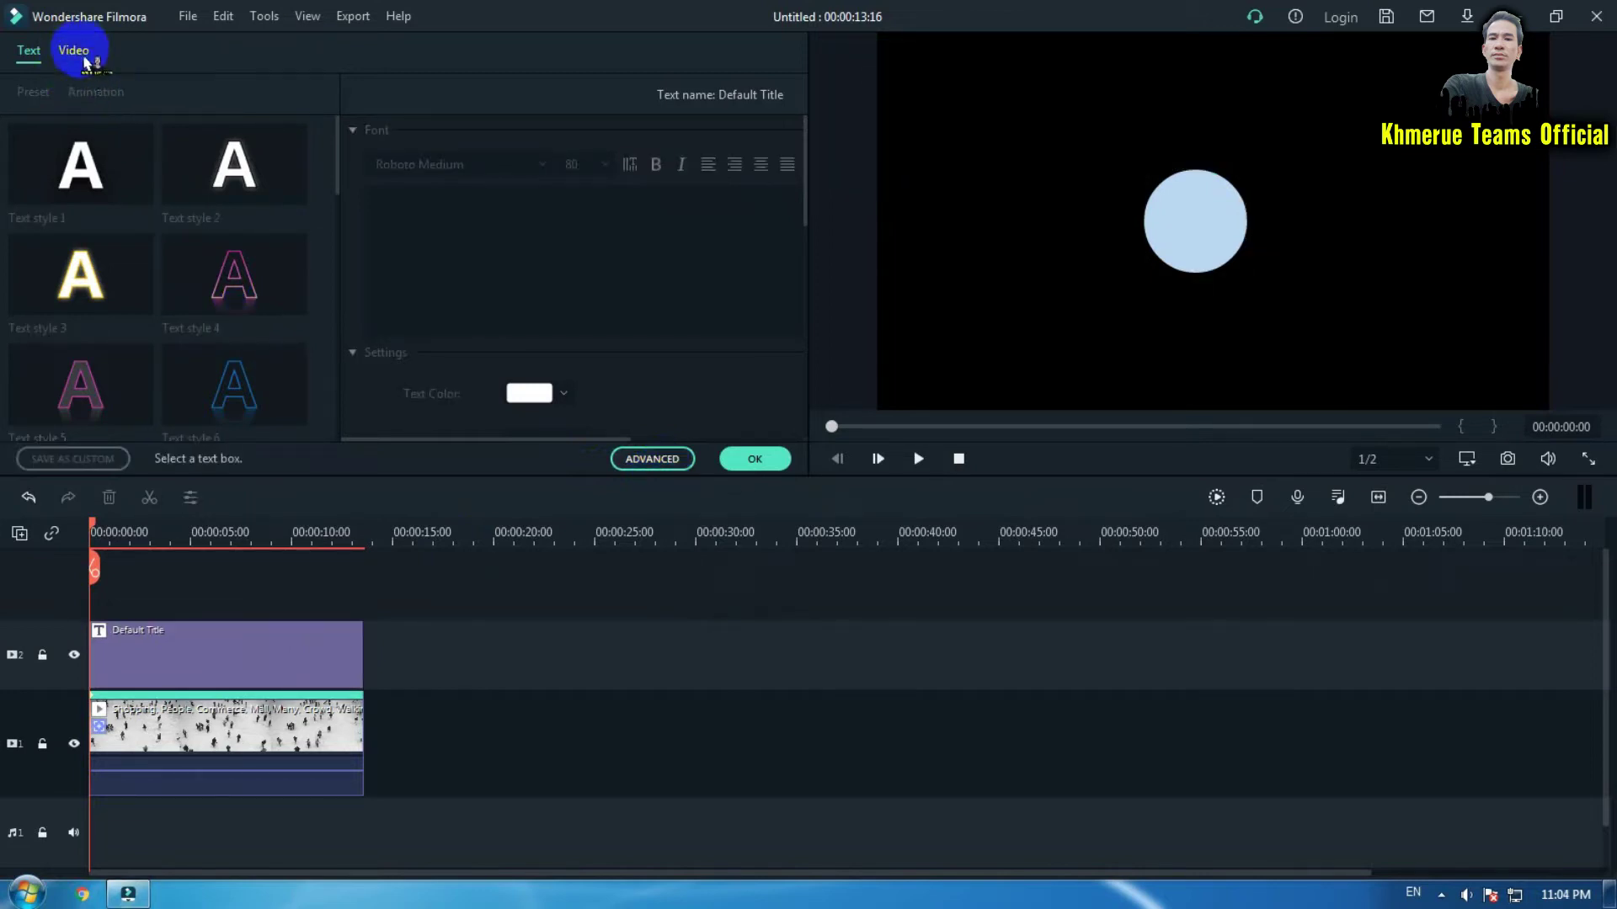
left_click(274, 667)
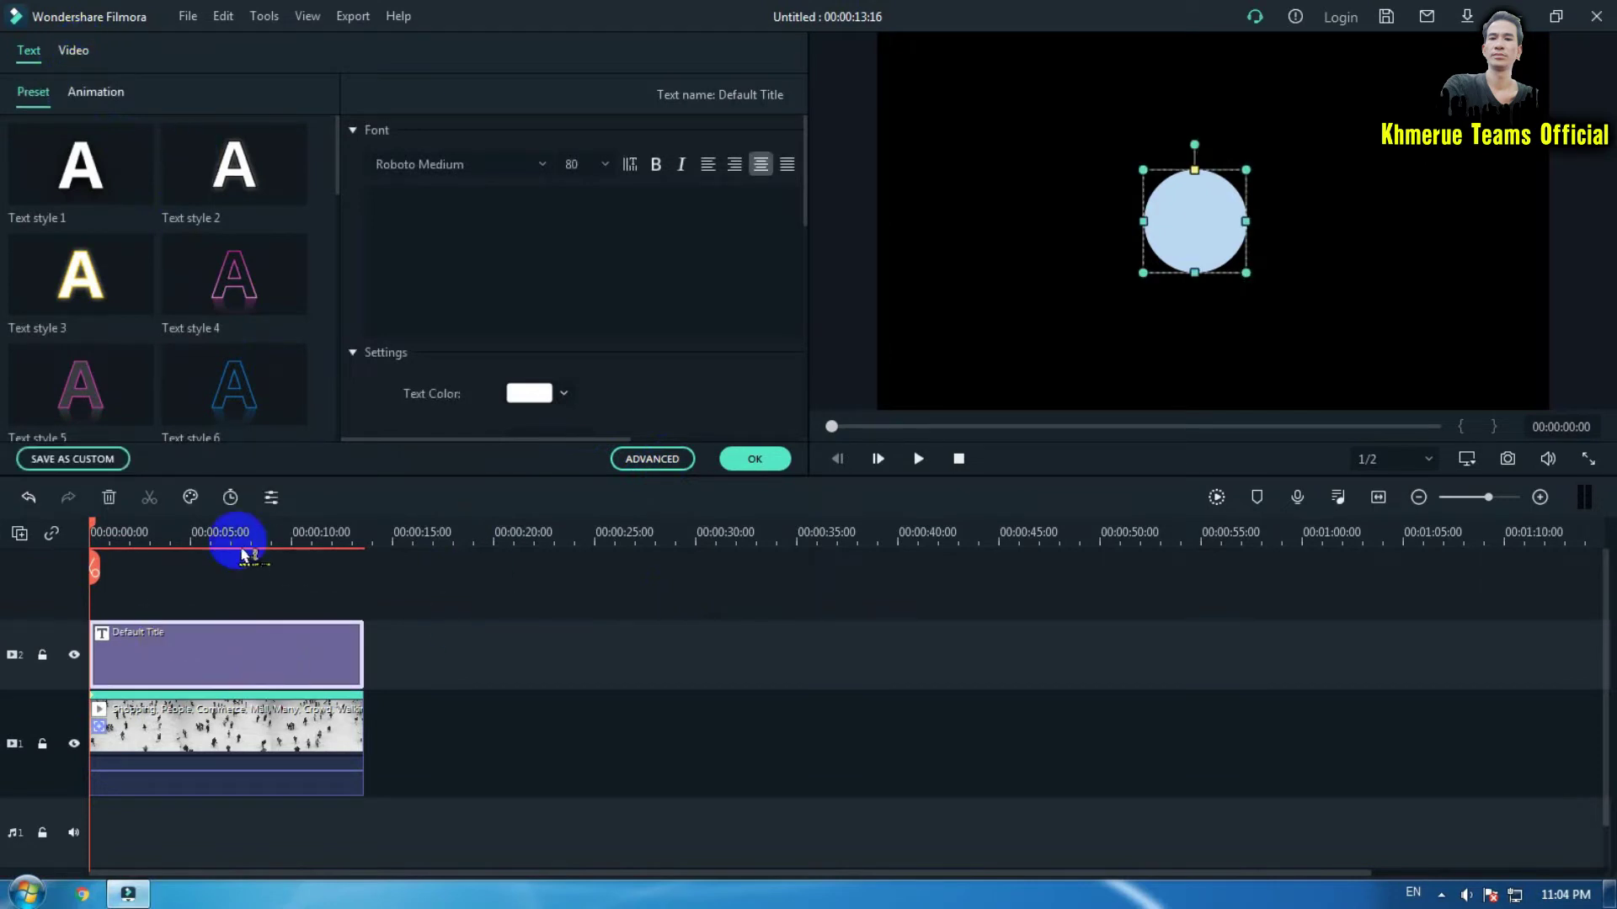
left_click(76, 55)
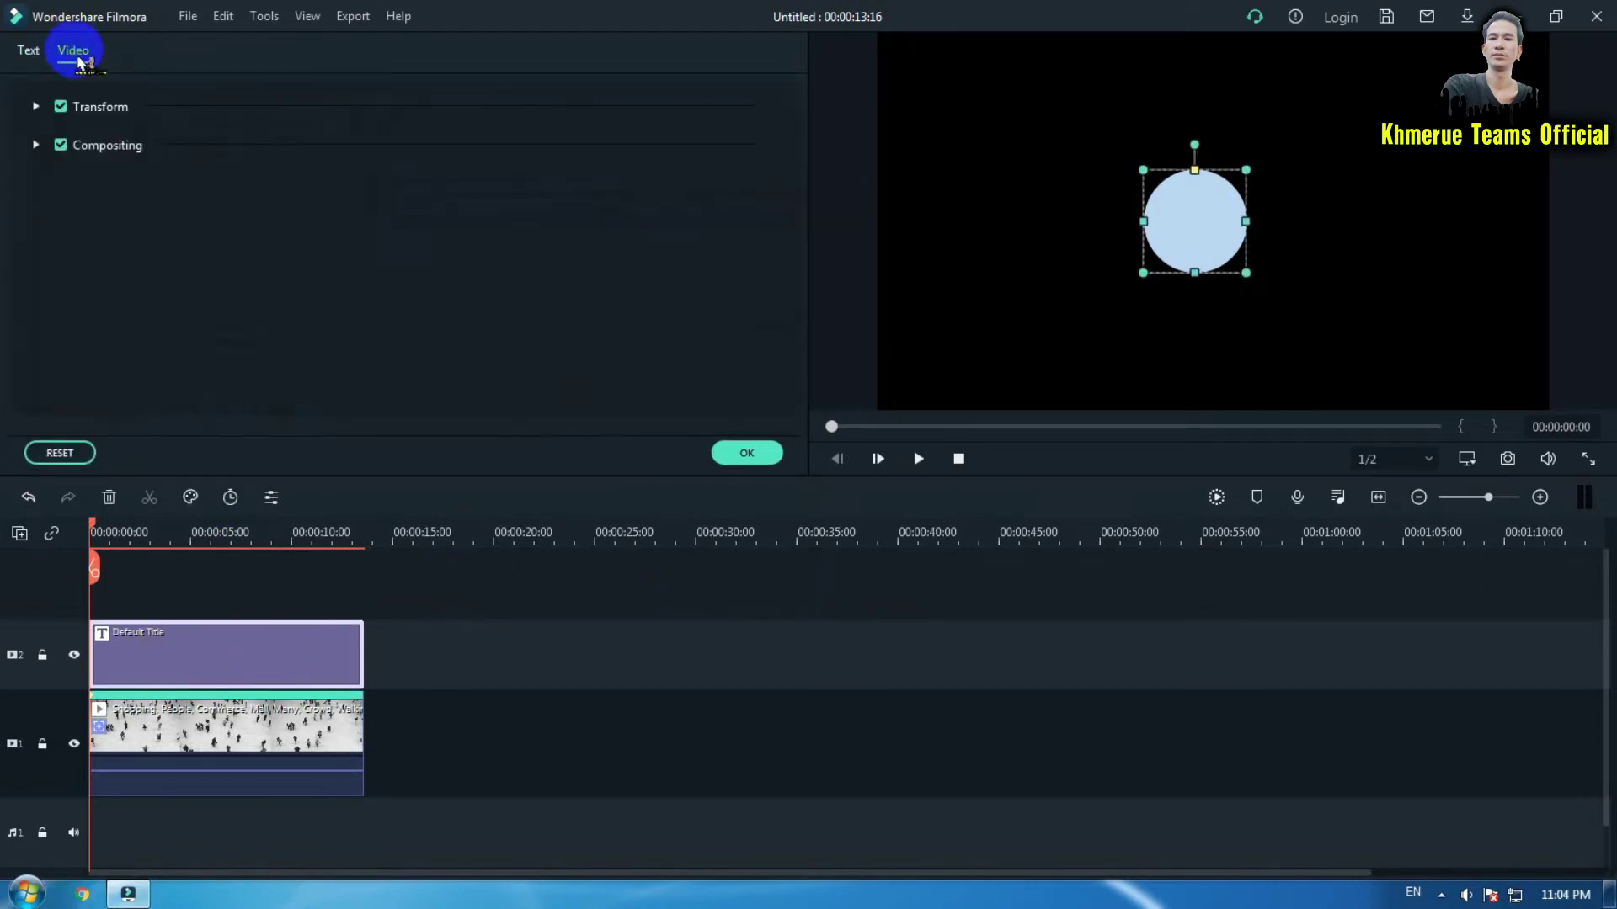
left_click(37, 146)
left_click(358, 202)
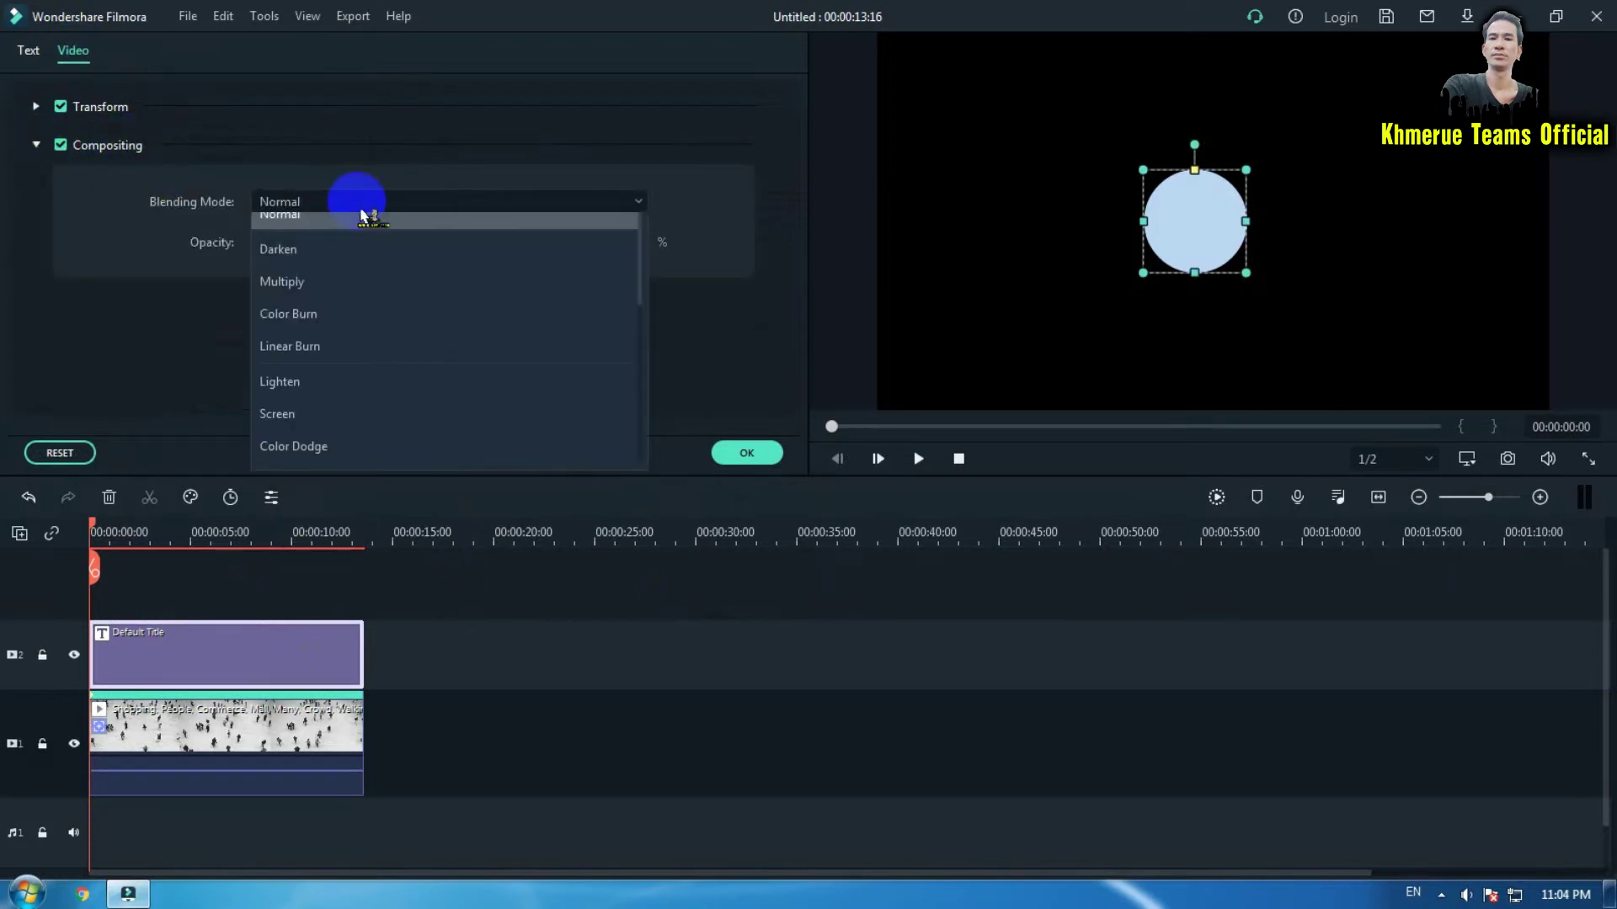
left_click(341, 308)
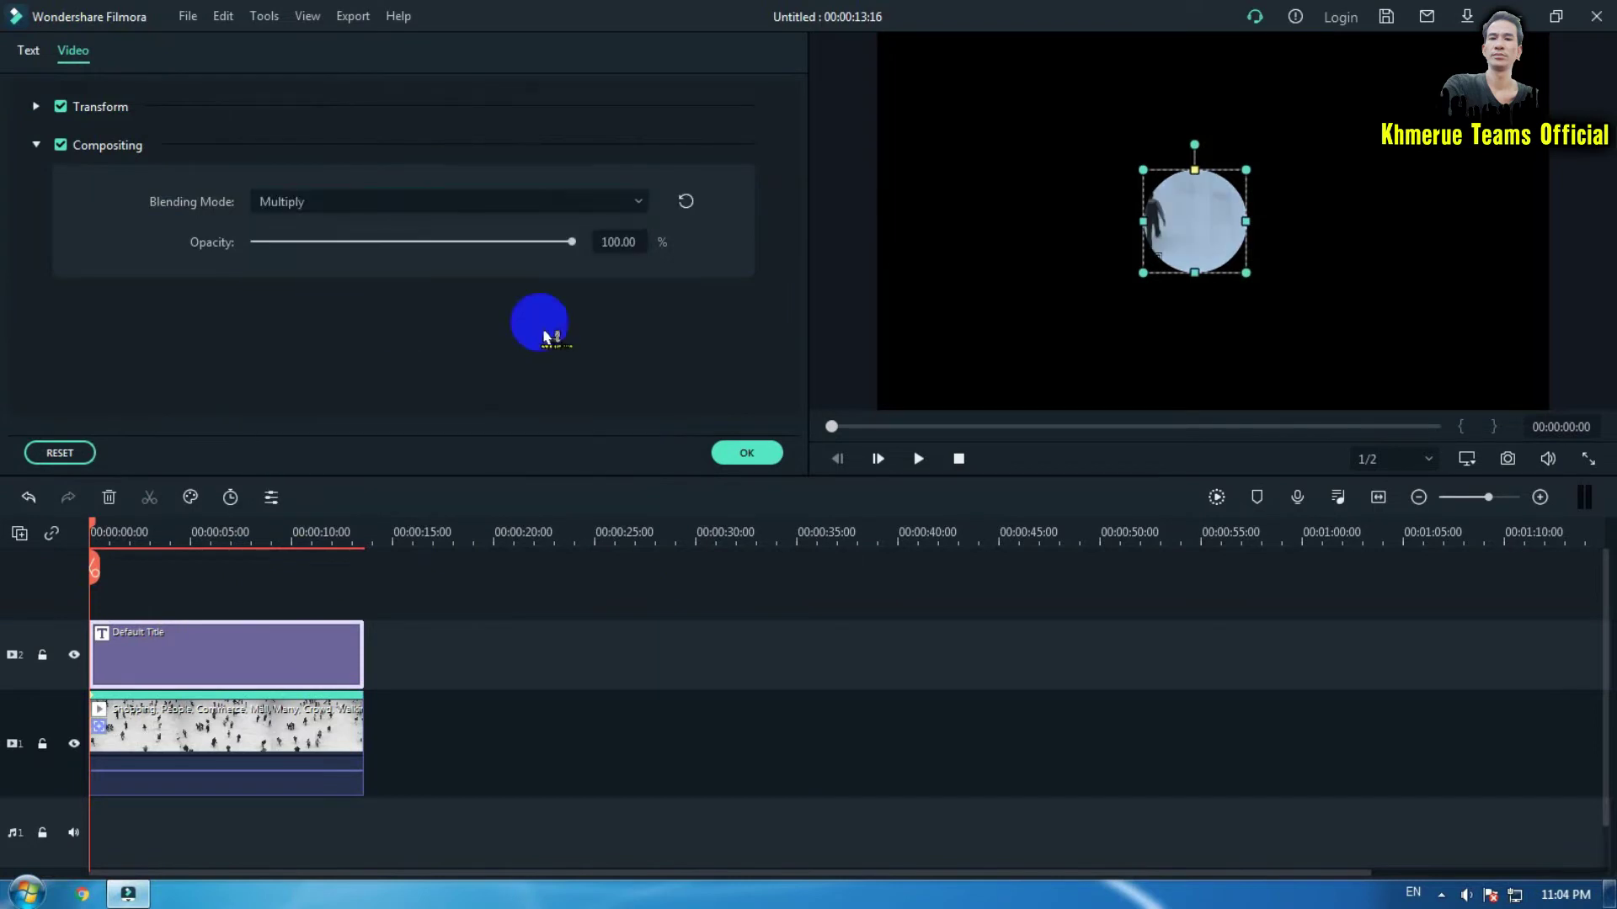
left_click(1171, 225)
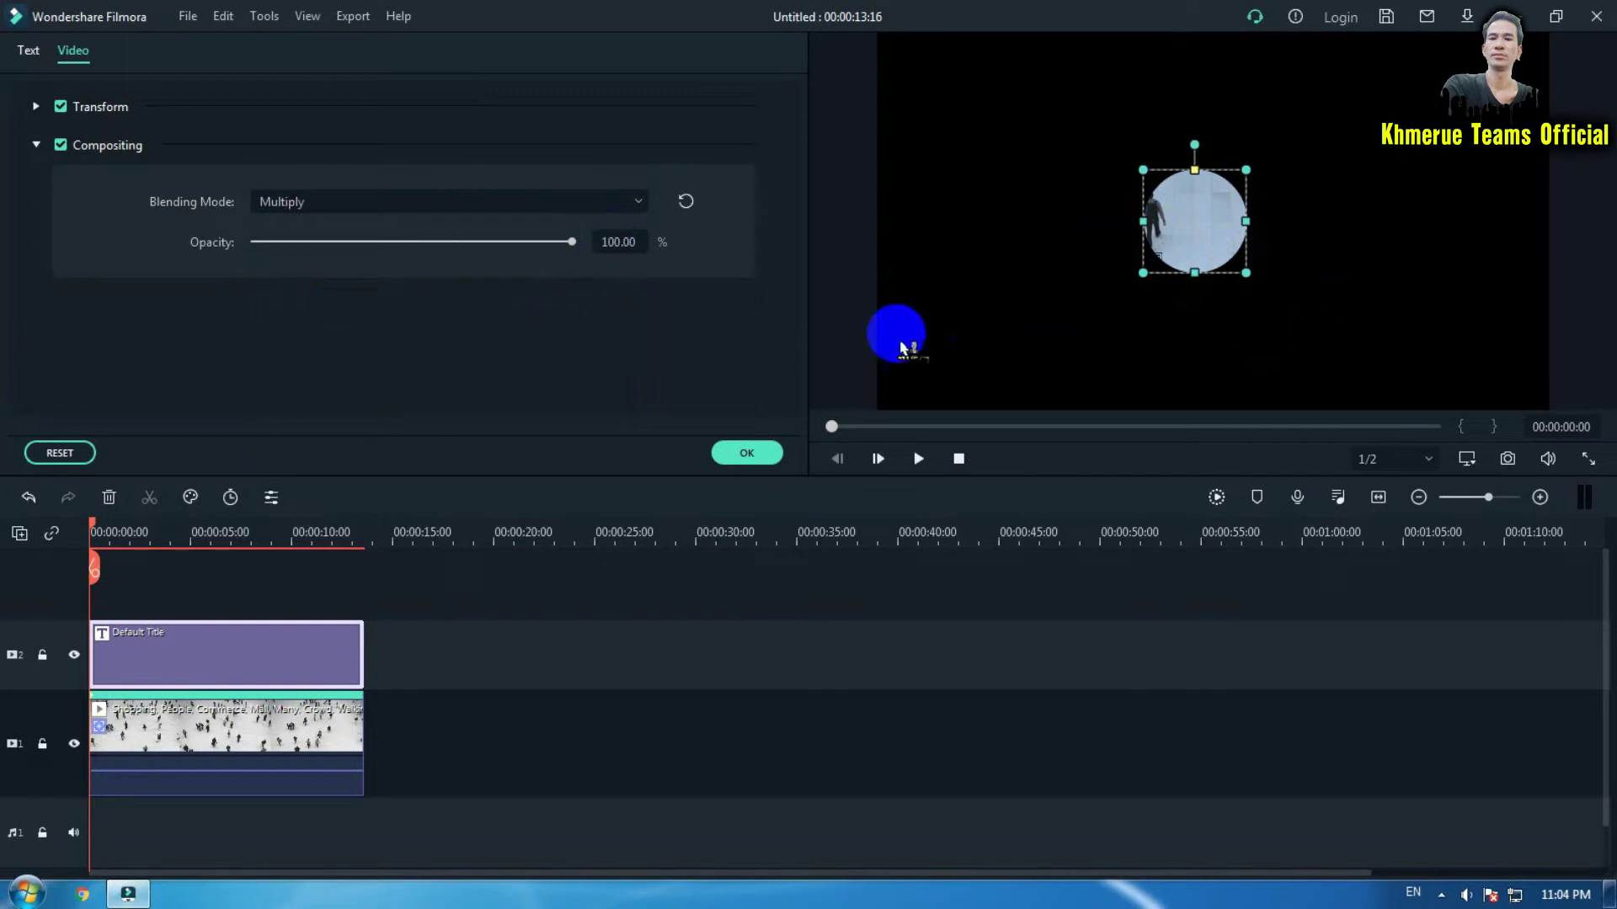
left_click(619, 244)
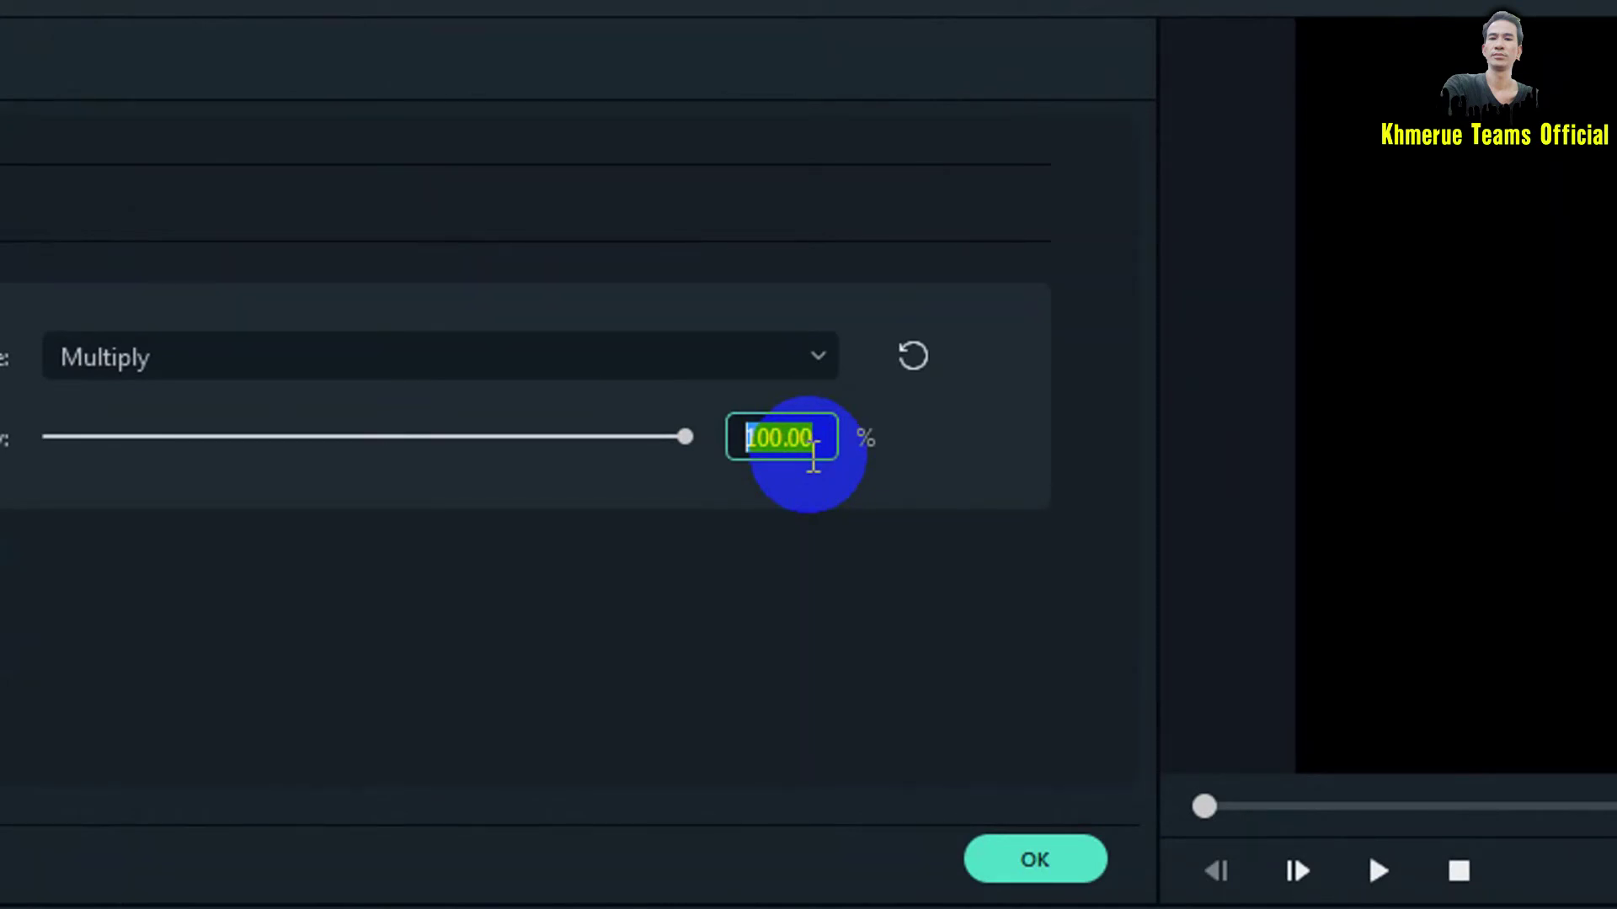
type("60")
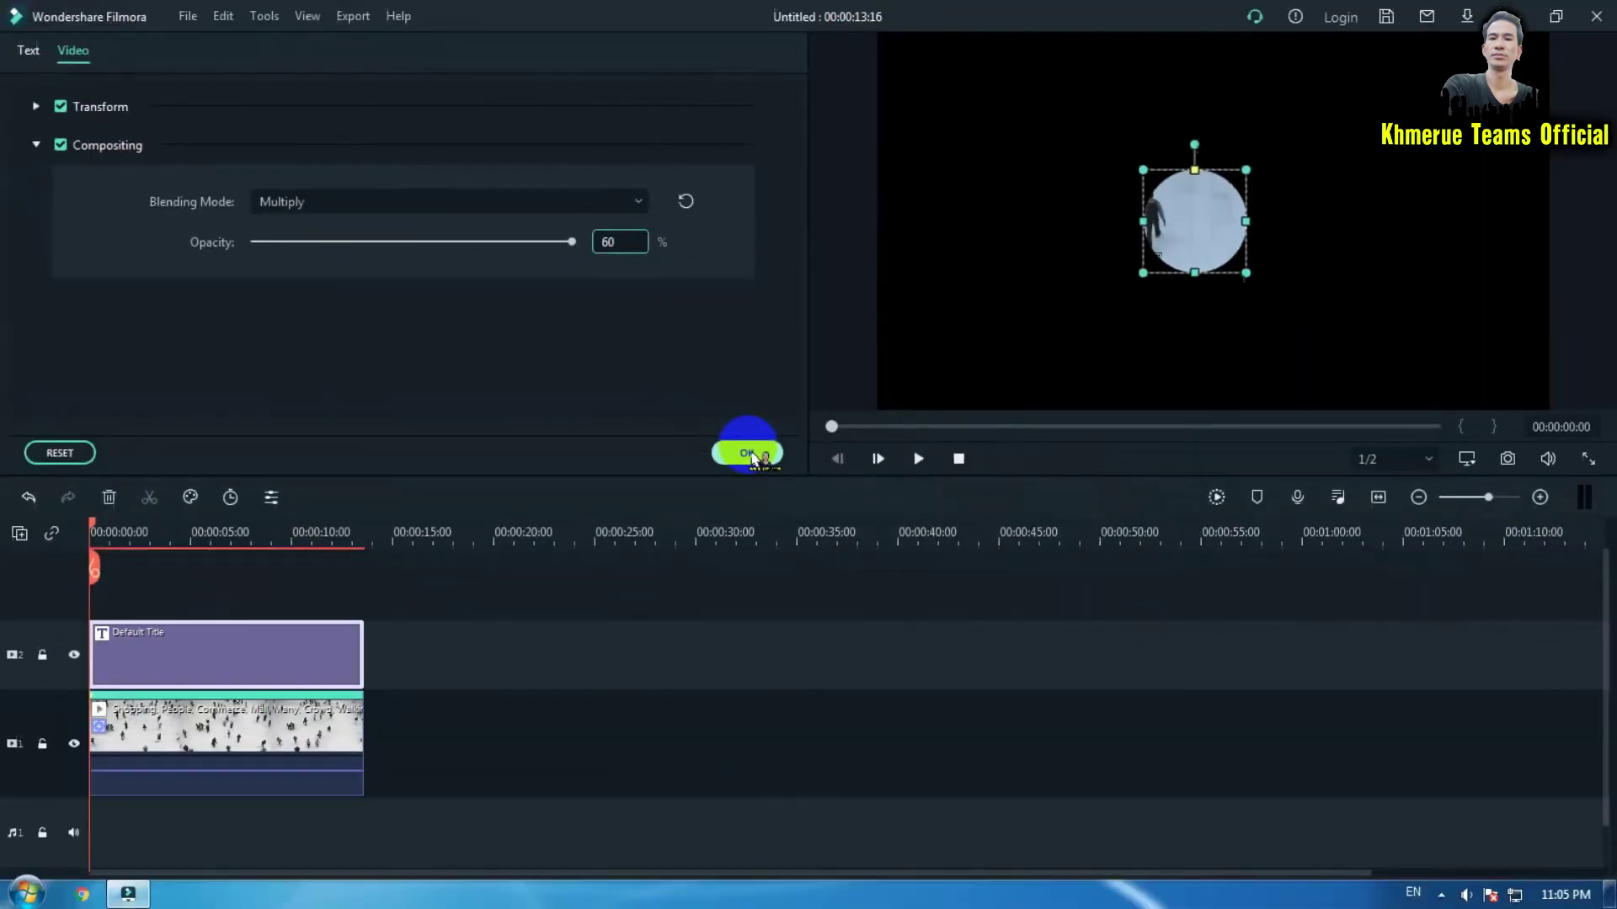
- Move the circle down-left onto a walking person and shrink it to frame them
left_click(1044, 705)
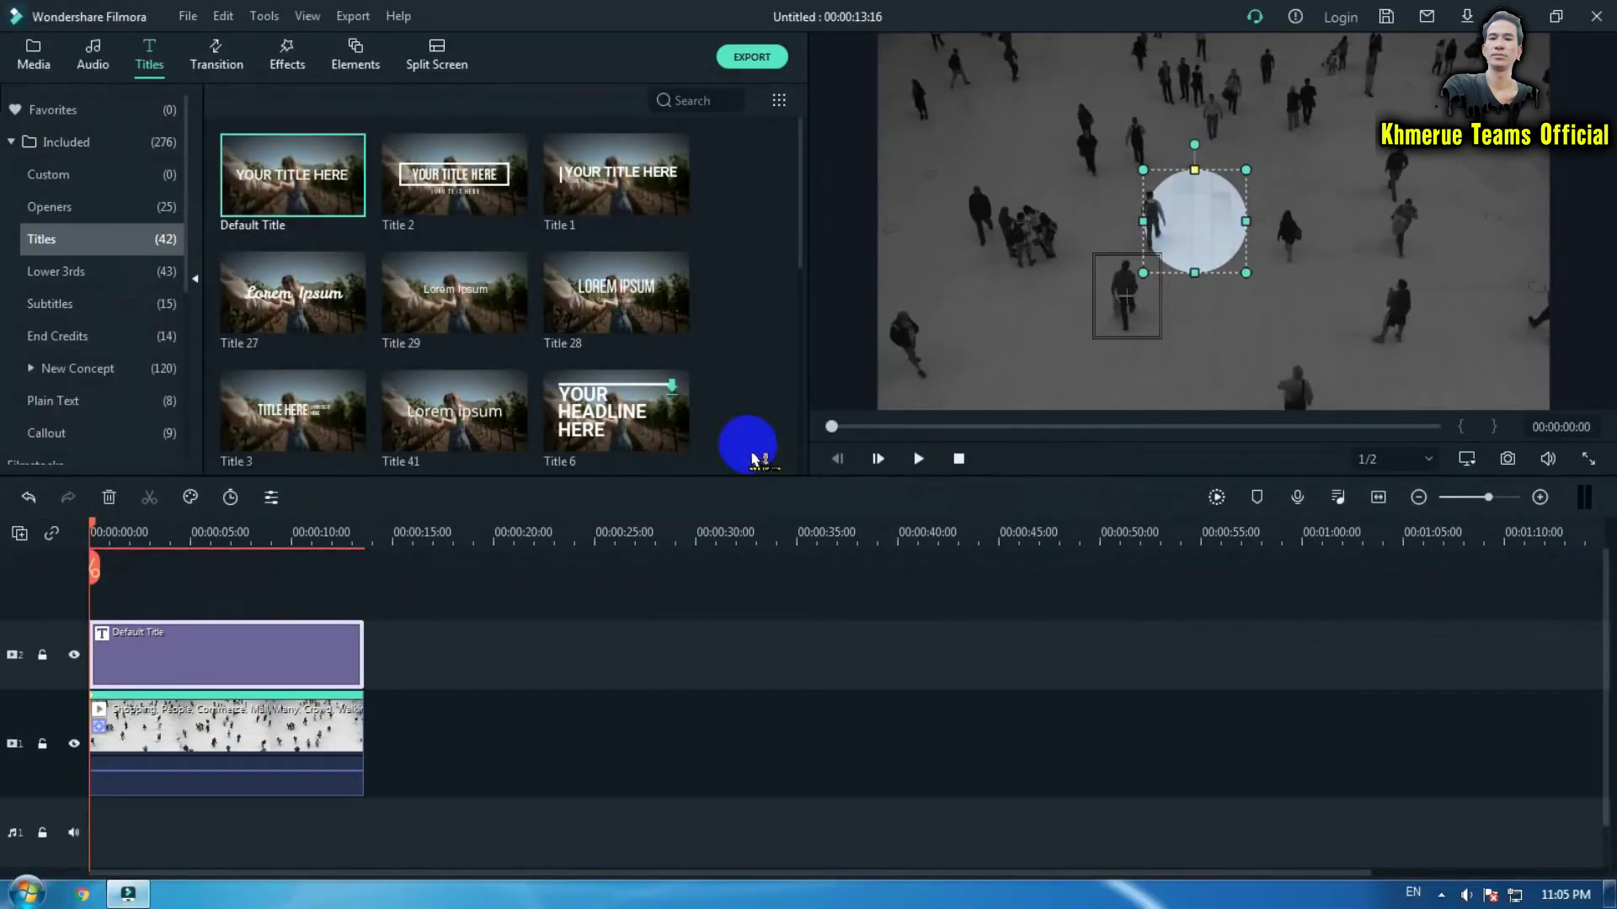
left_click(1191, 206)
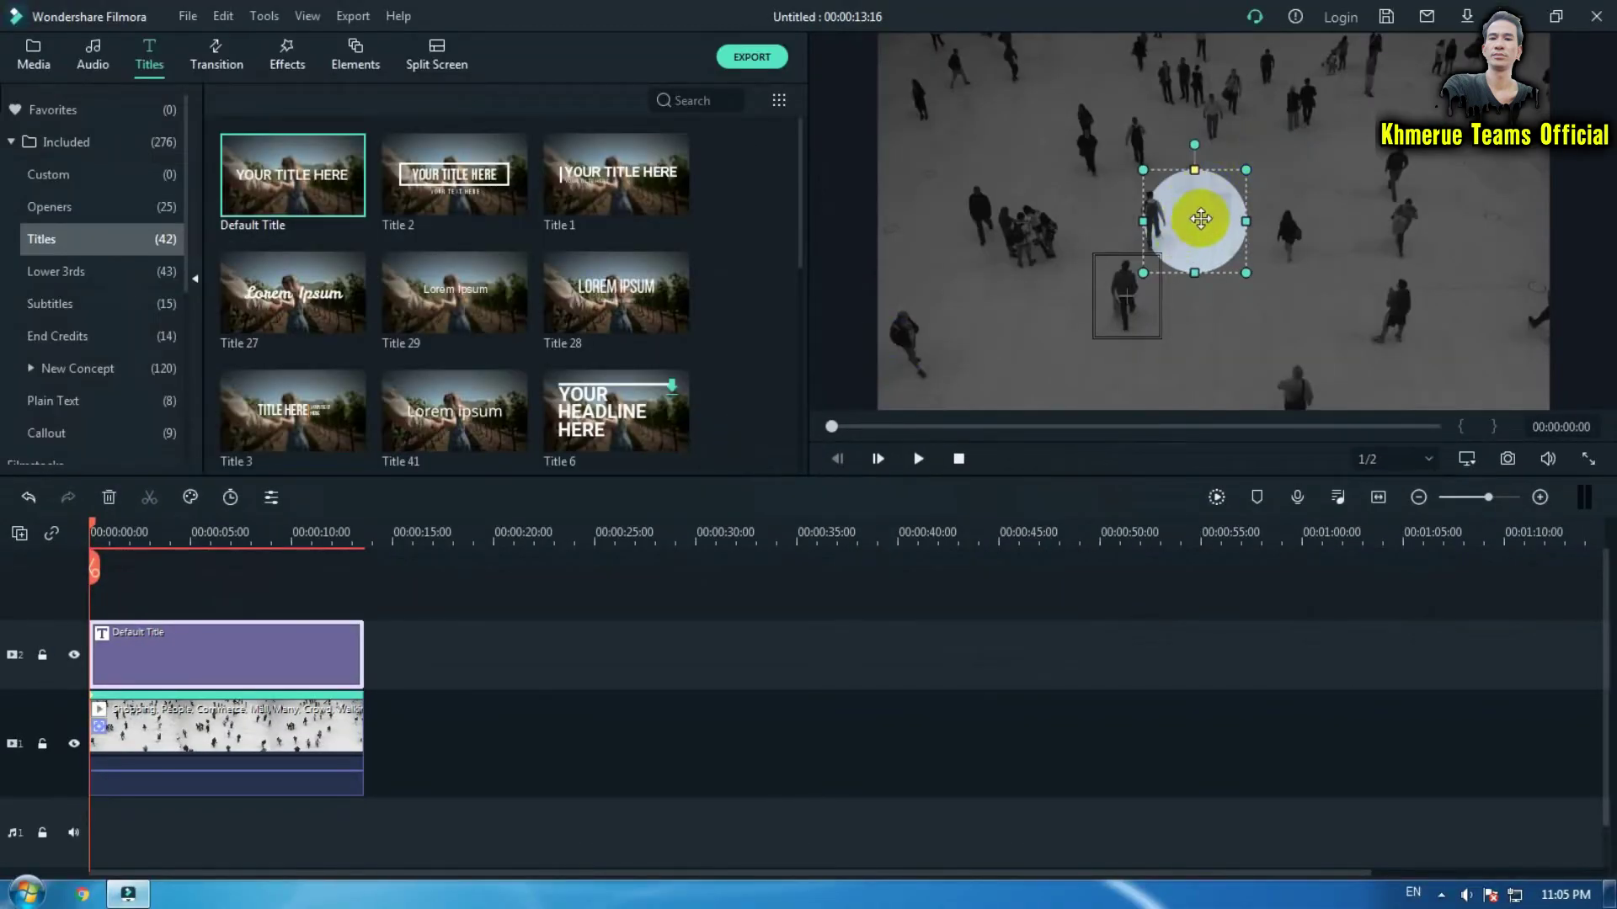
left_click_drag(1211, 221, 1161, 259)
left_click_drag(1072, 351, 1097, 342)
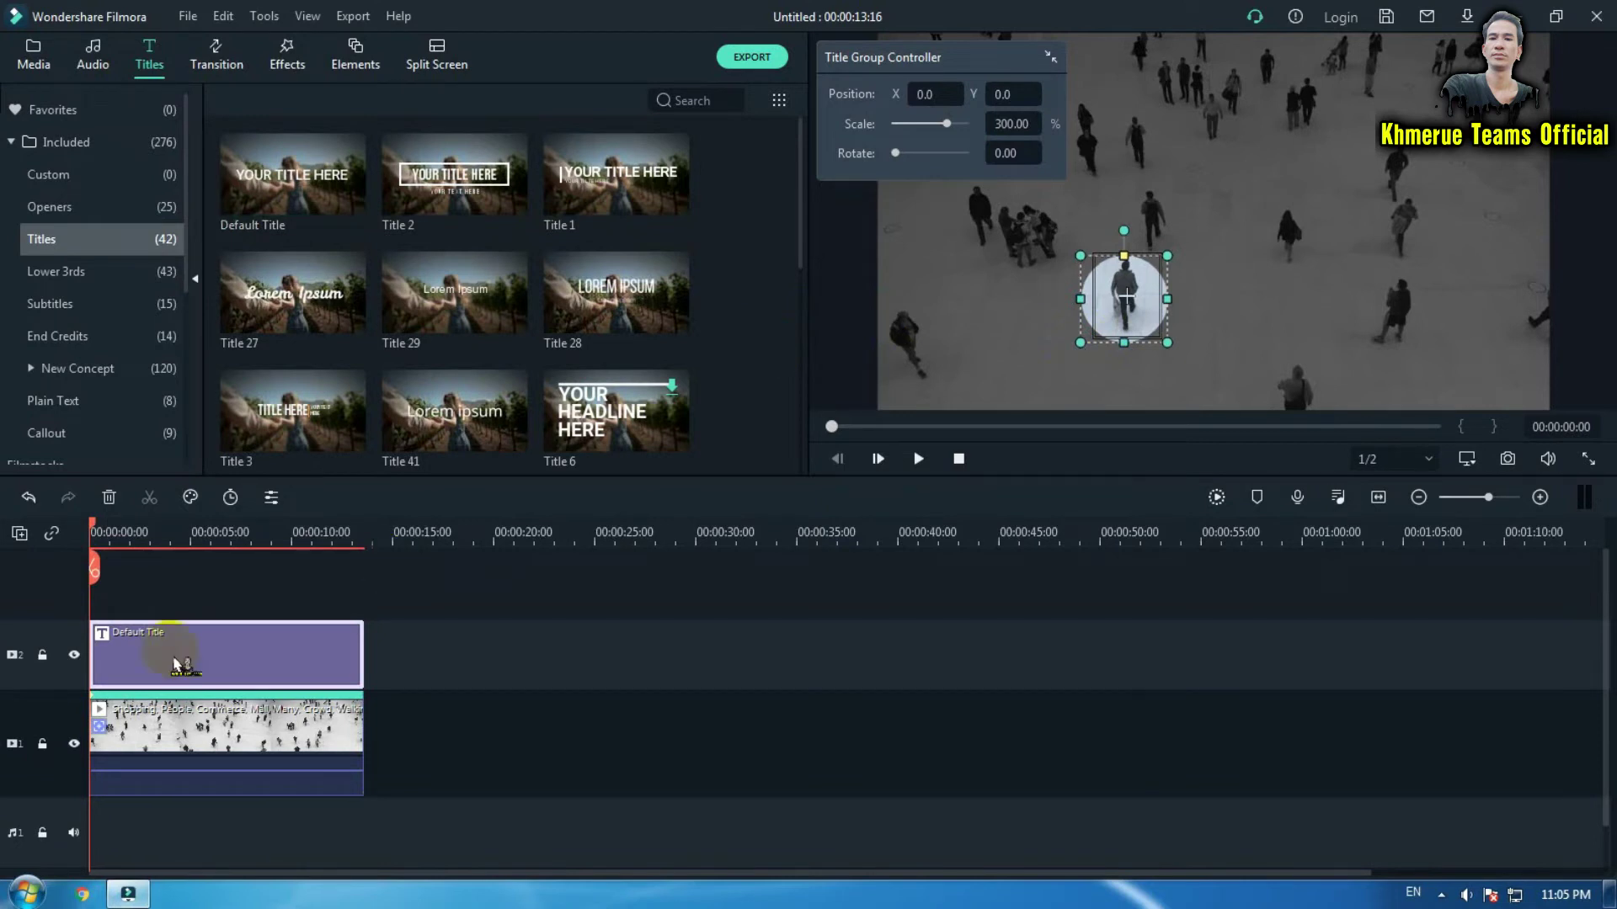
- Reopen the circle title's settings, move the transform panel aside, and select the crowd clip
double_click(245, 658)
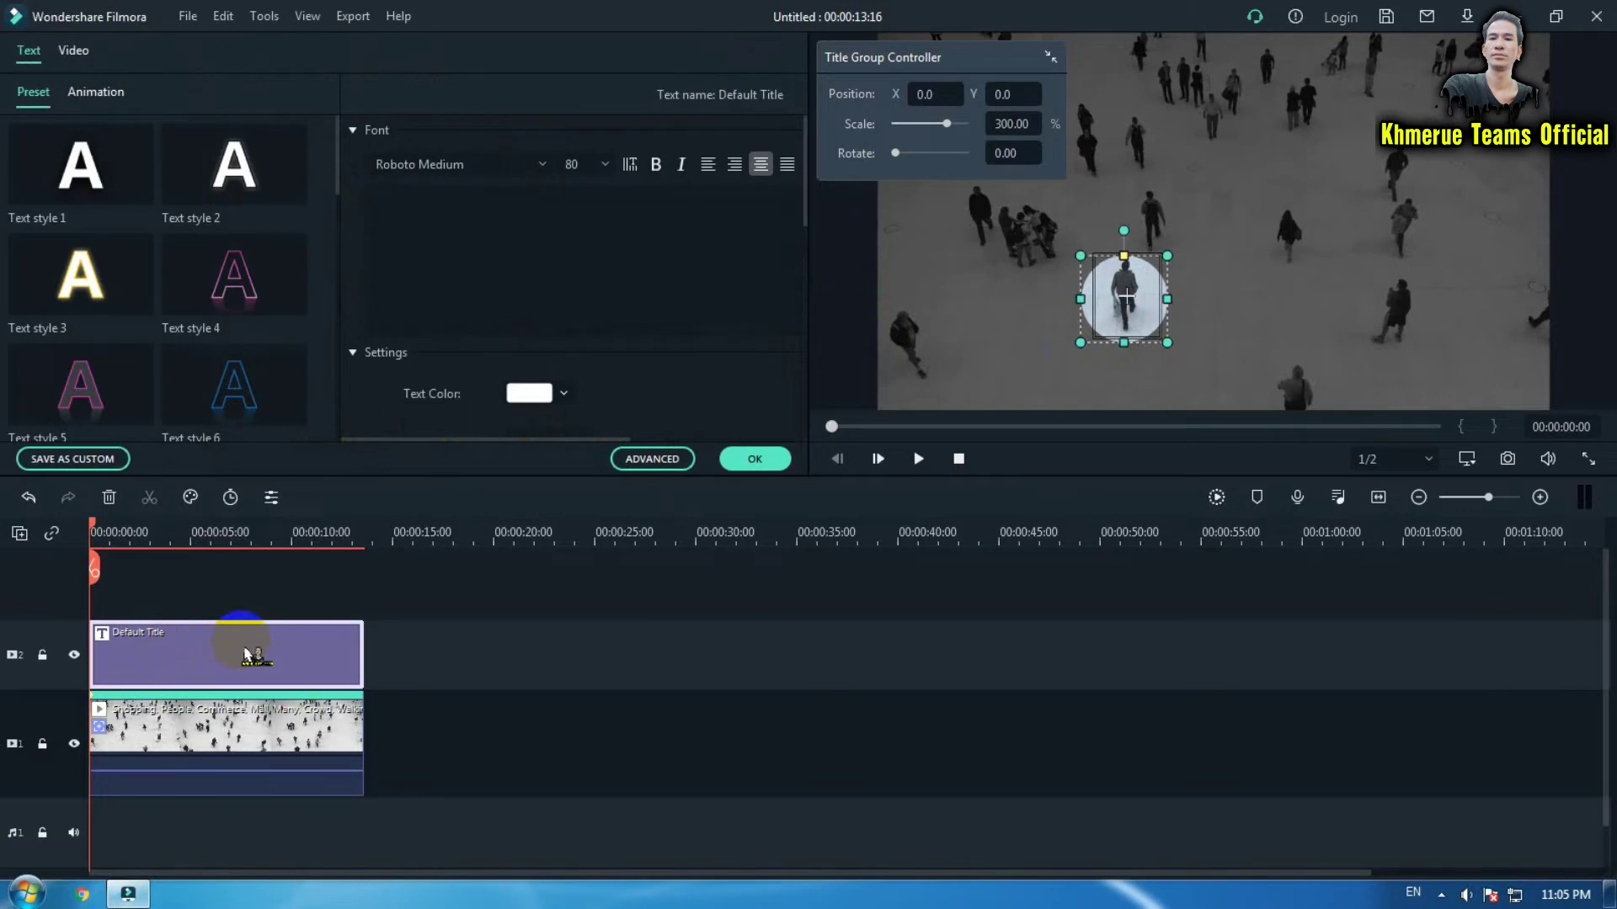
left_click(104, 95)
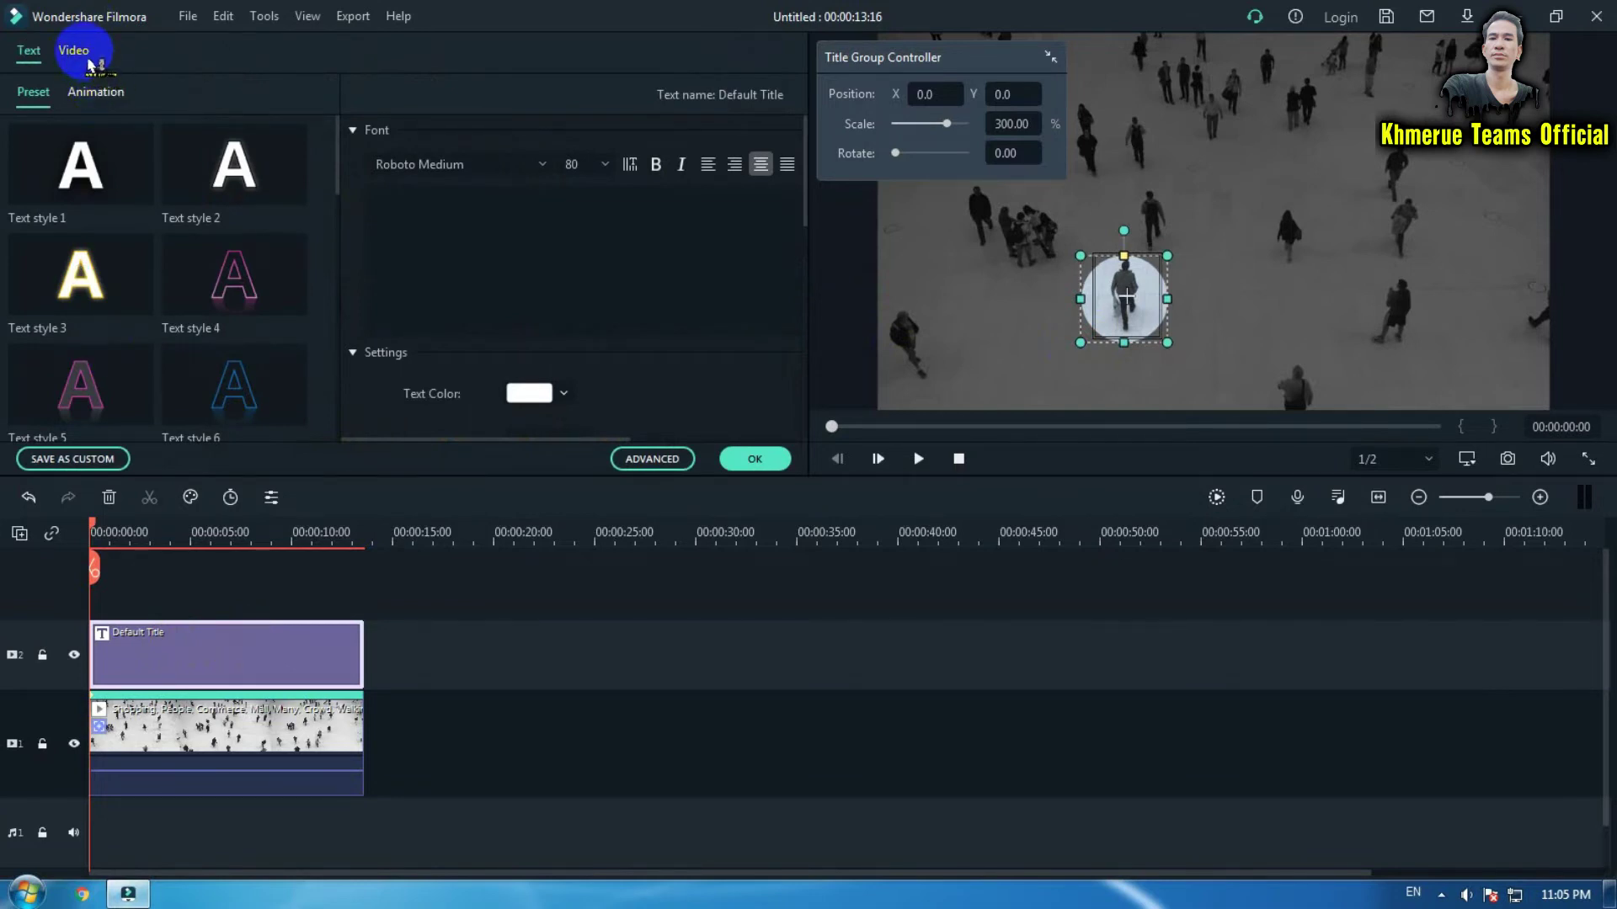
left_click_drag(921, 66, 689, 53)
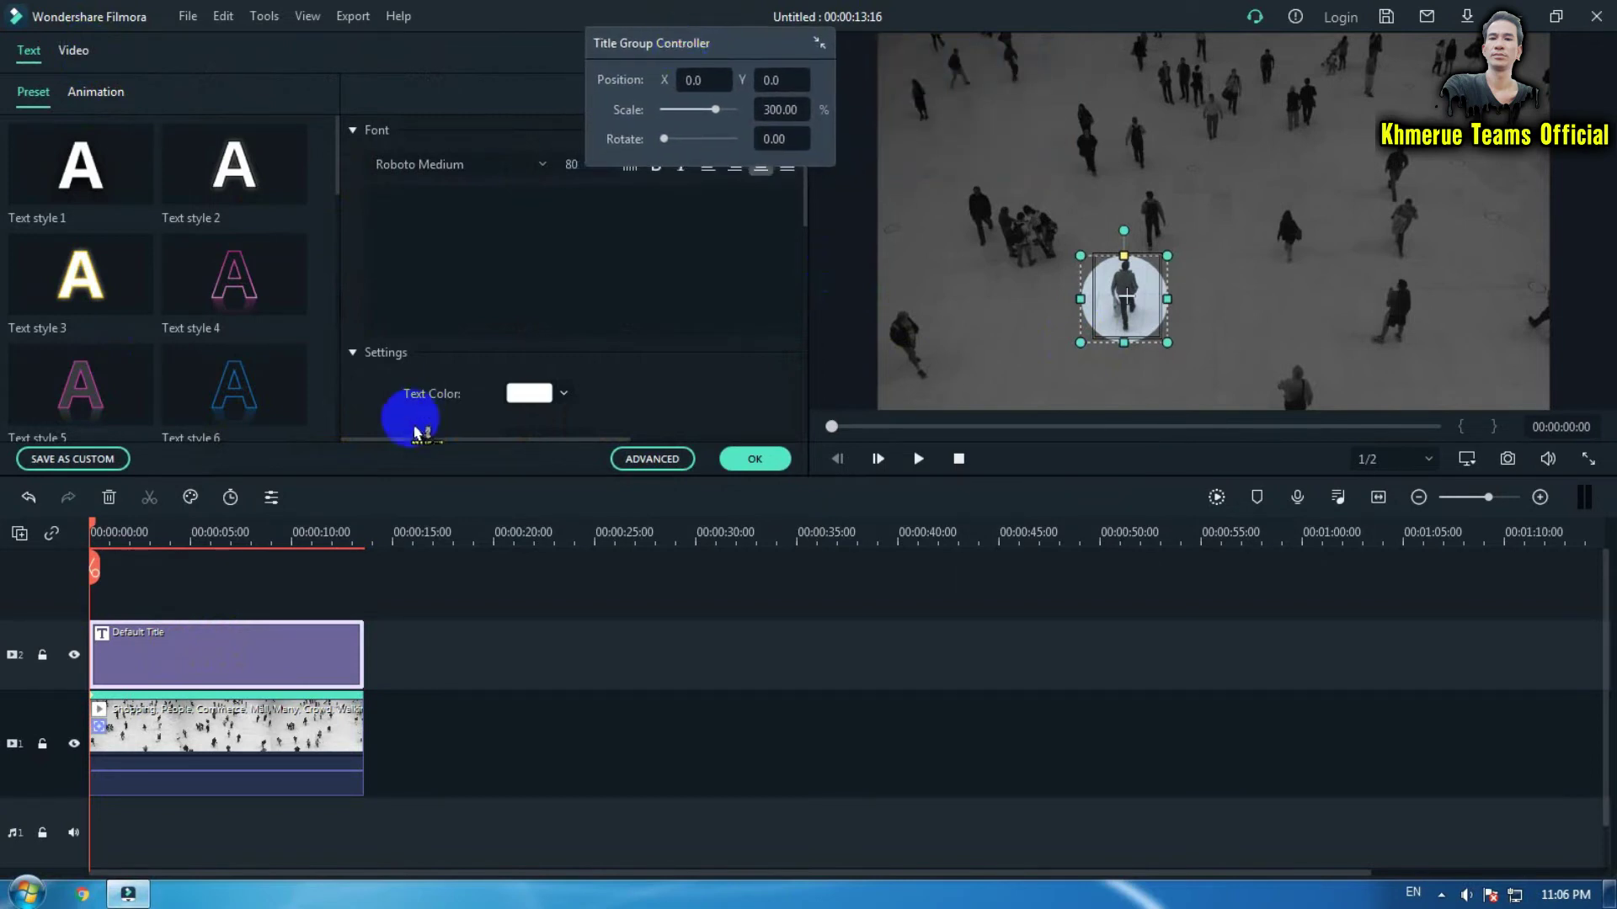
left_click(252, 724)
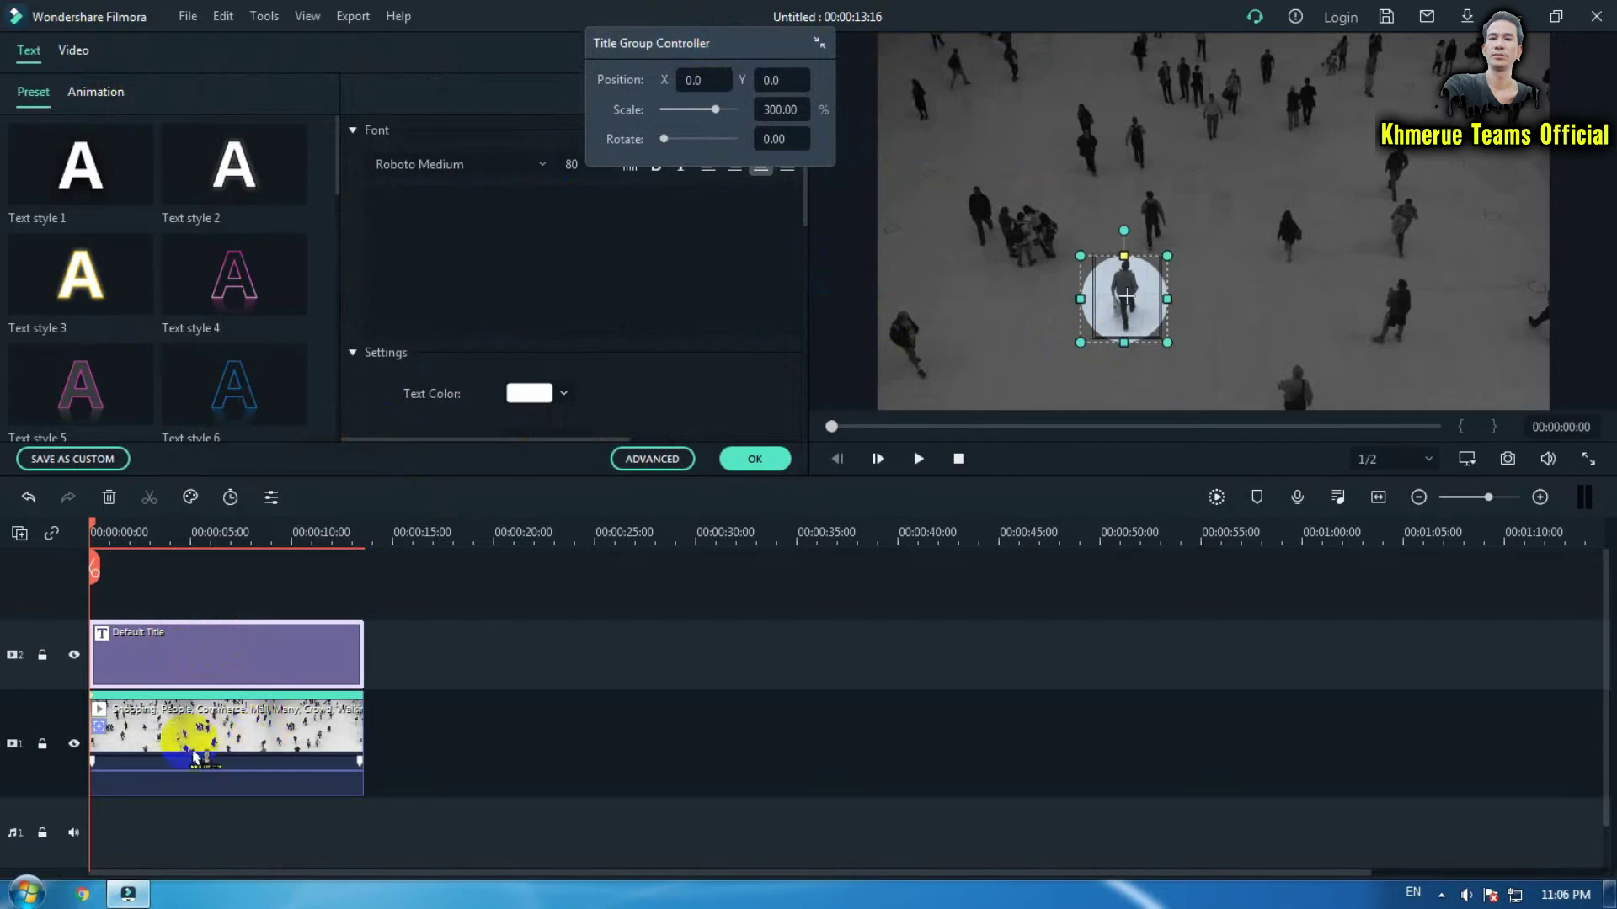
- Link the crowd clip's motion tracking to Default Title so the circle follows the walker
double_click(257, 743)
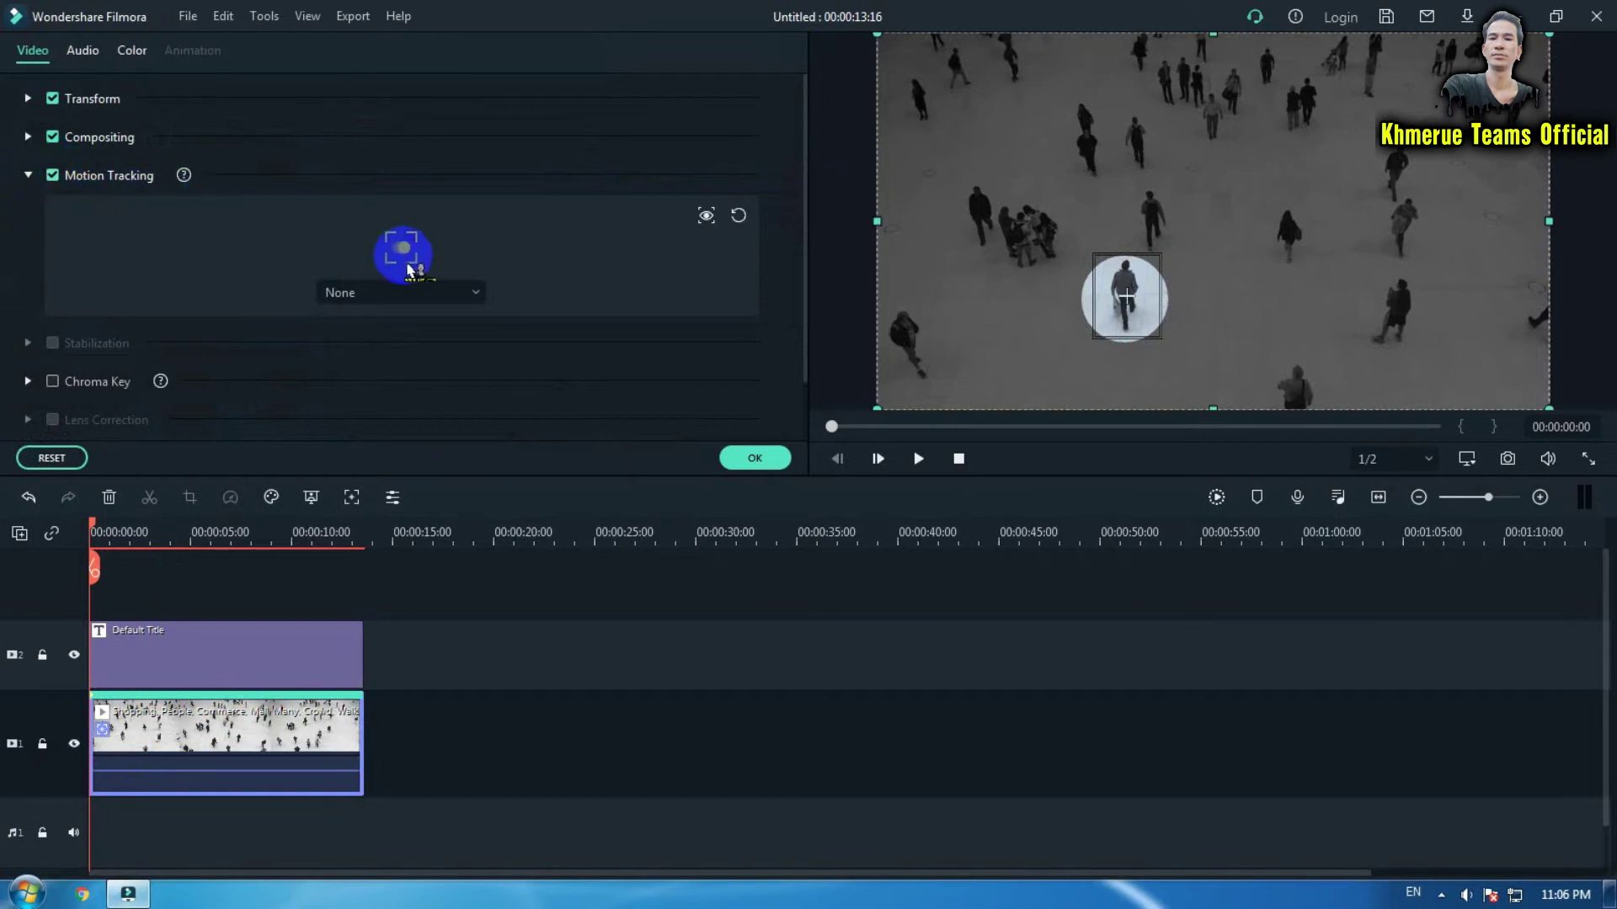
left_click(449, 295)
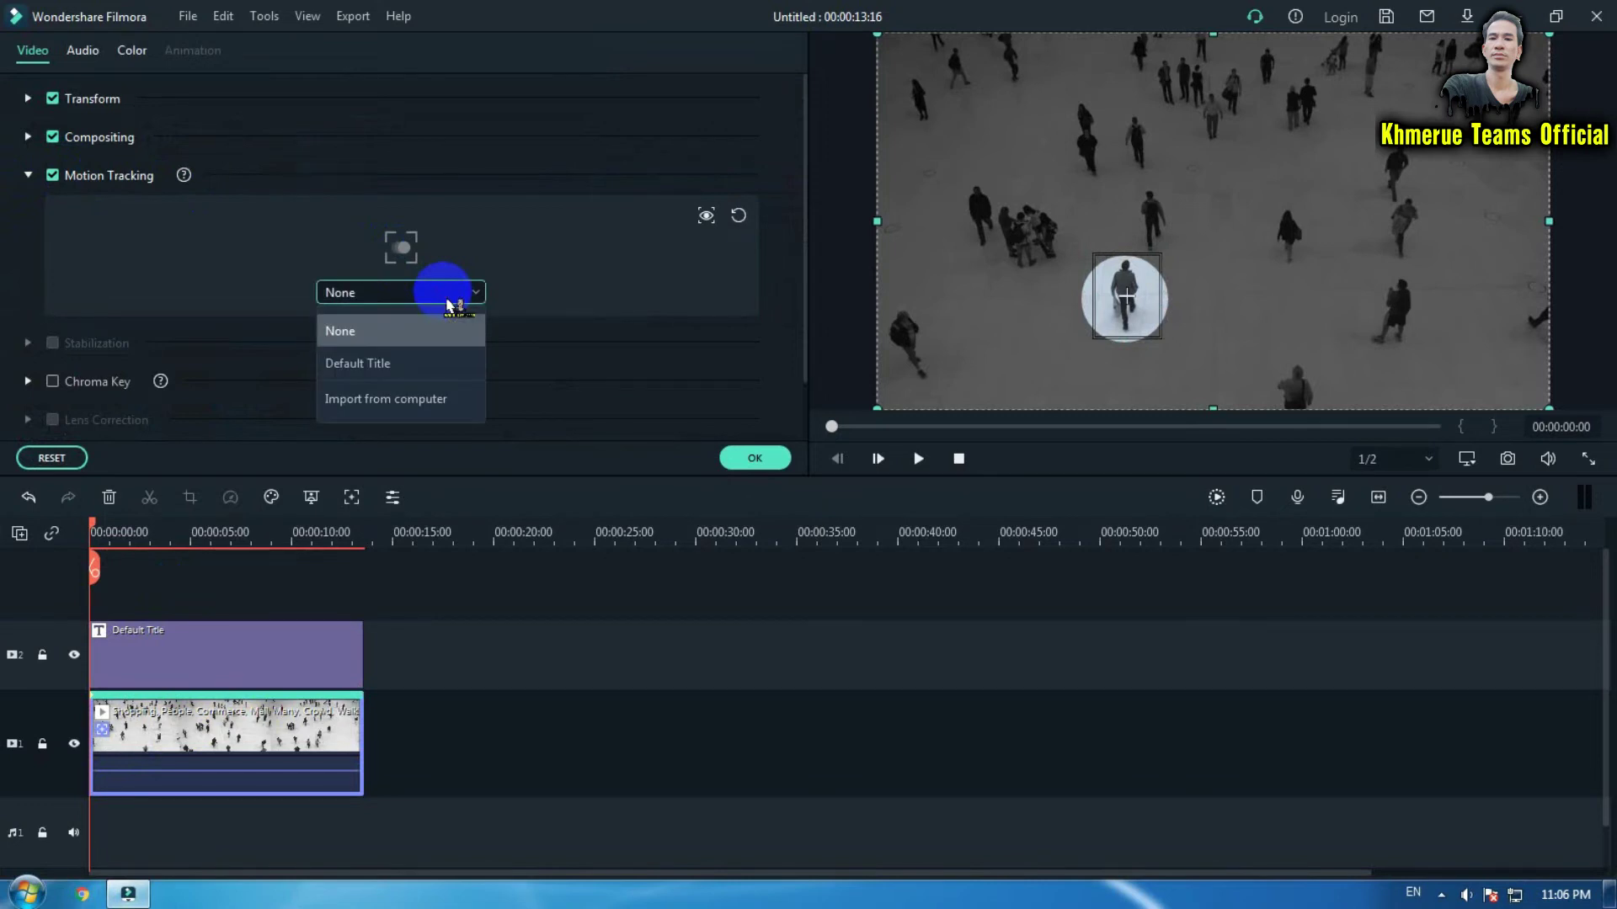
left_click(388, 371)
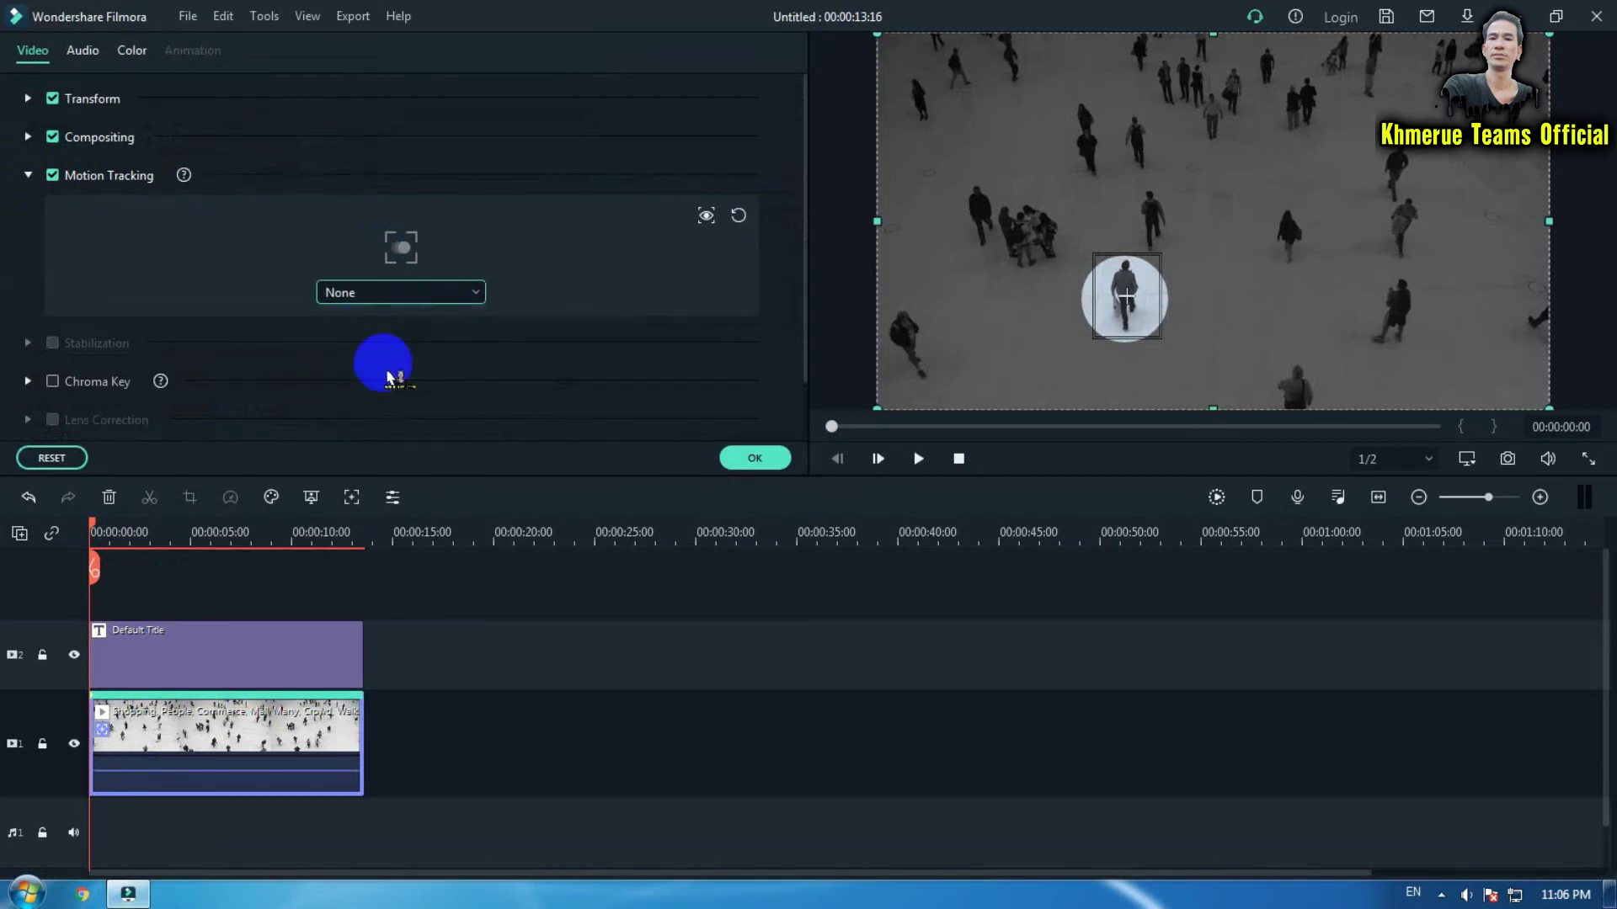
left_click(747, 458)
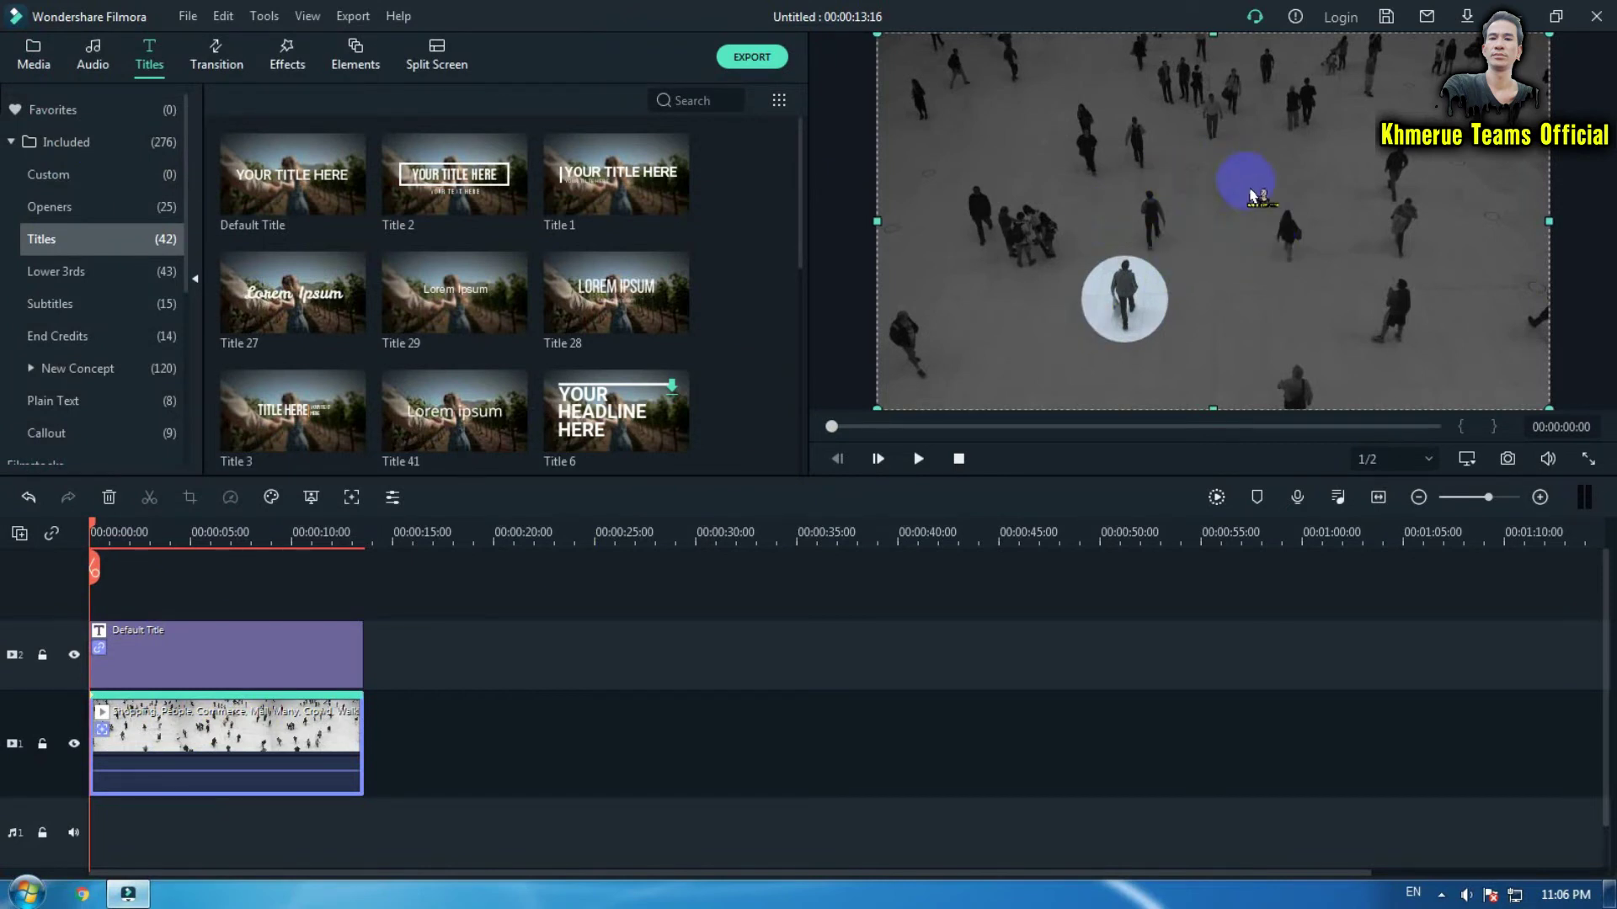
- Reopen the circle title's Compositing settings, set Multiply at 50% opacity, and close them
double_click(324, 670)
left_click(422, 222)
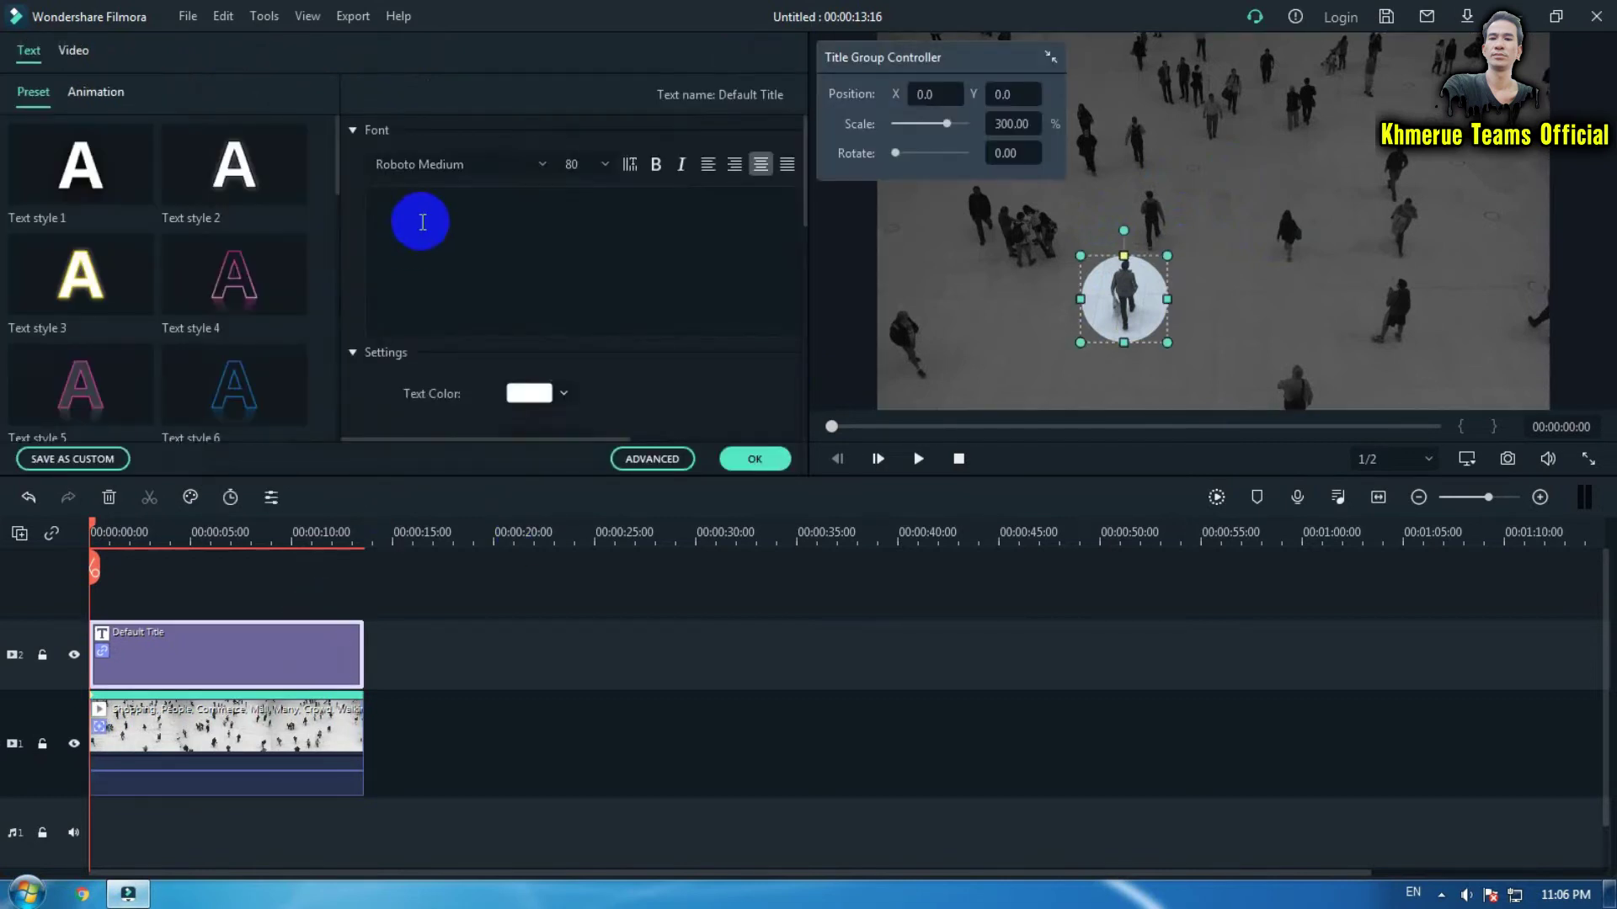
left_click(73, 50)
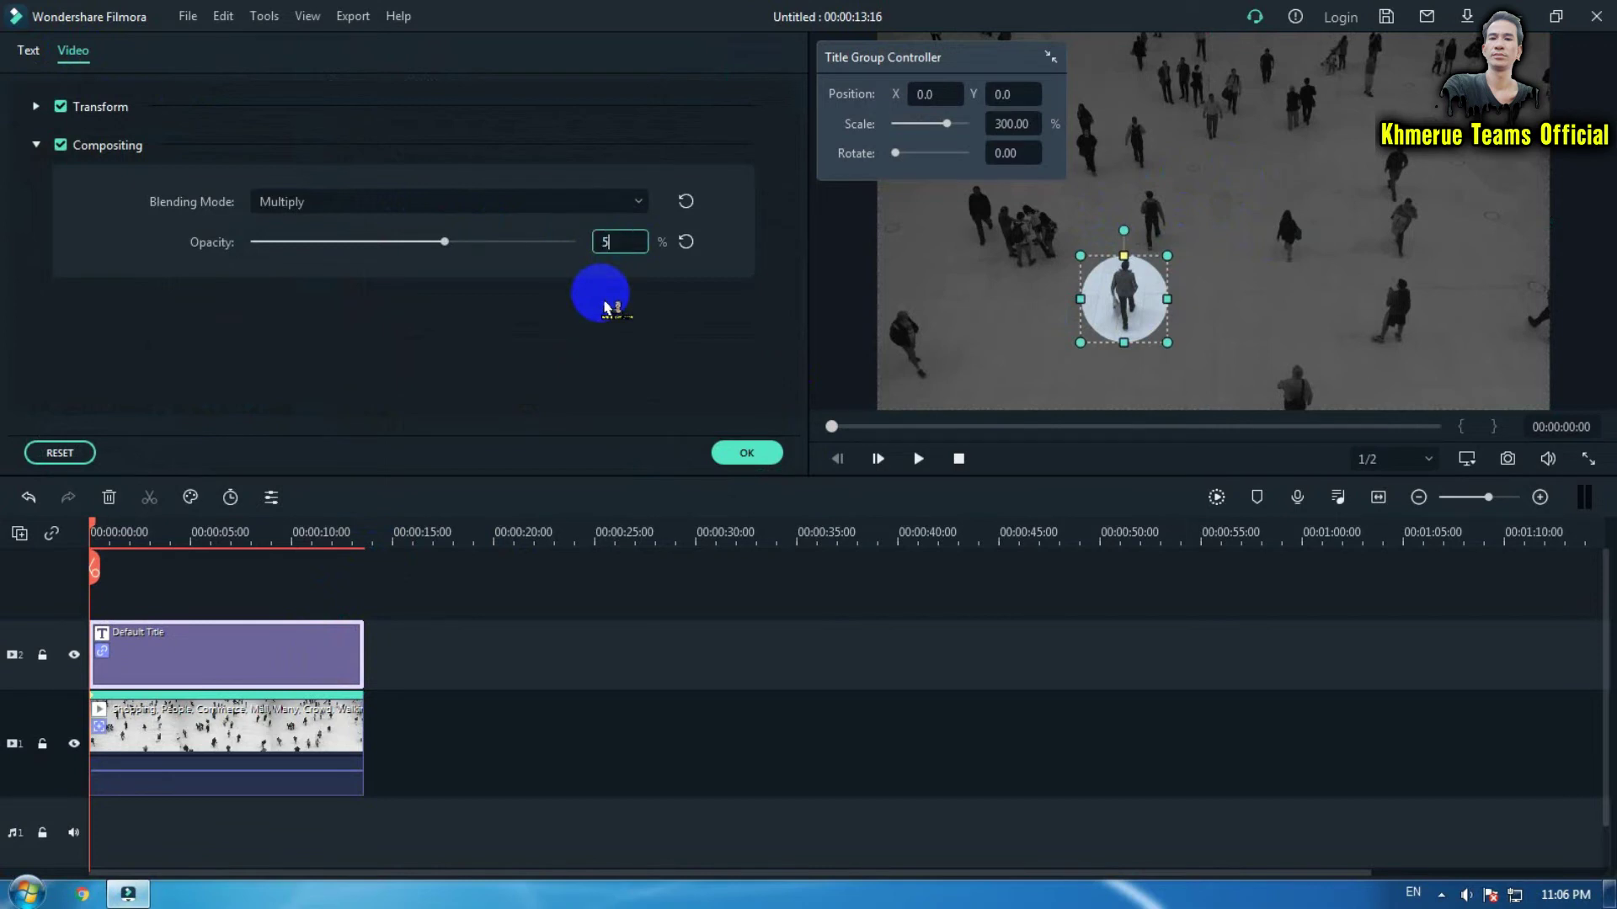
left_click(747, 453)
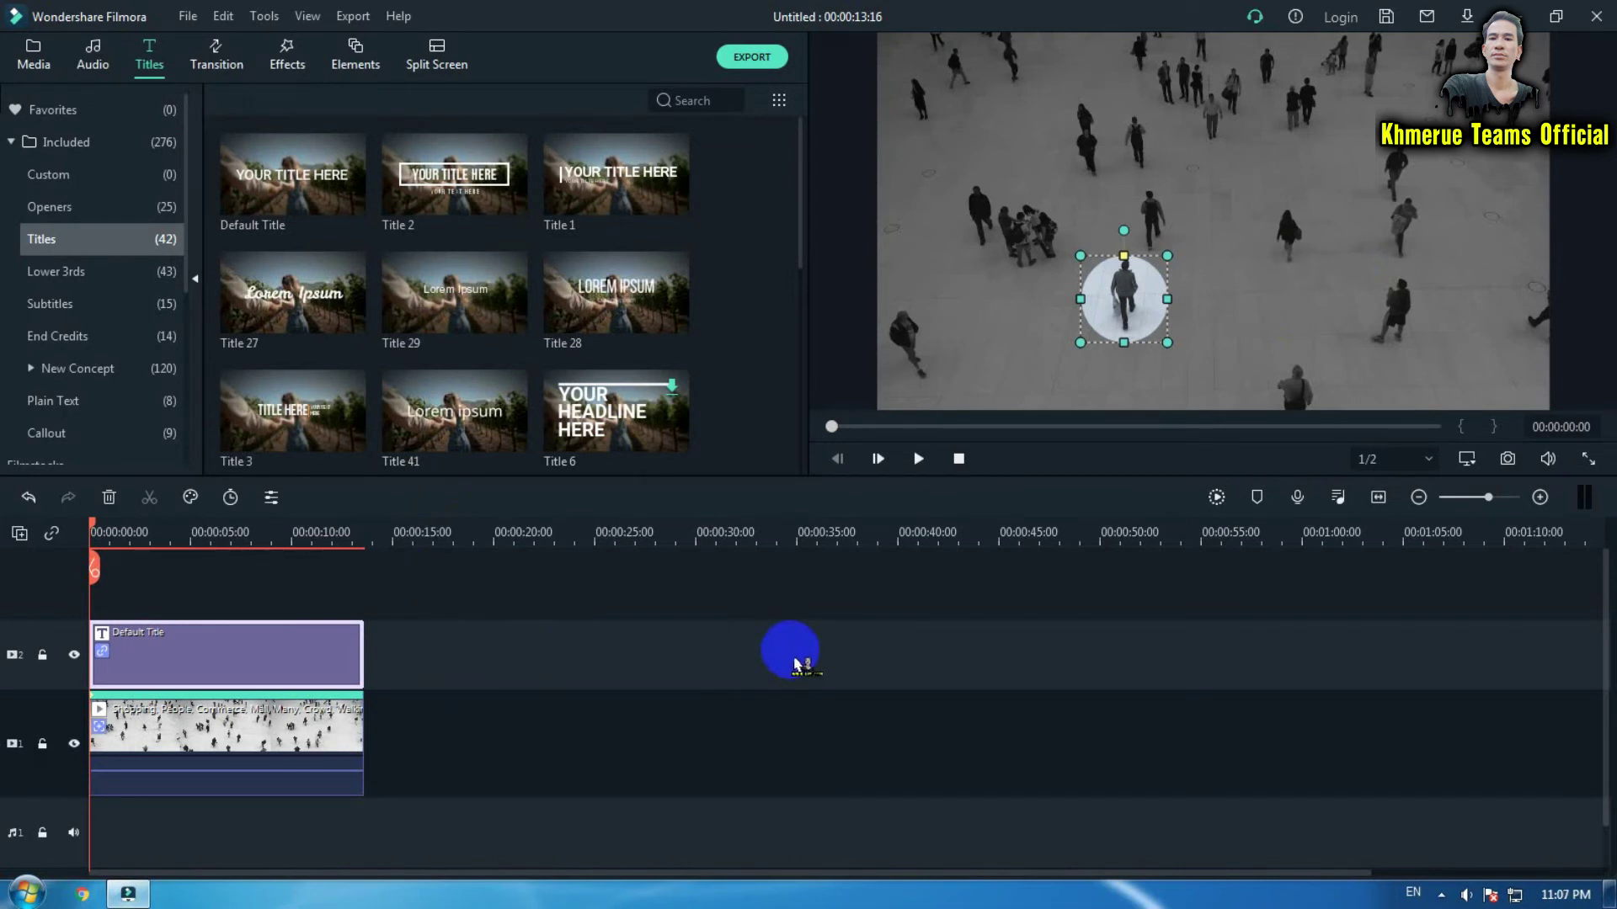
- Play the project and pause at about 00:00:10:05 to check the circle tracks the walker
key("space")
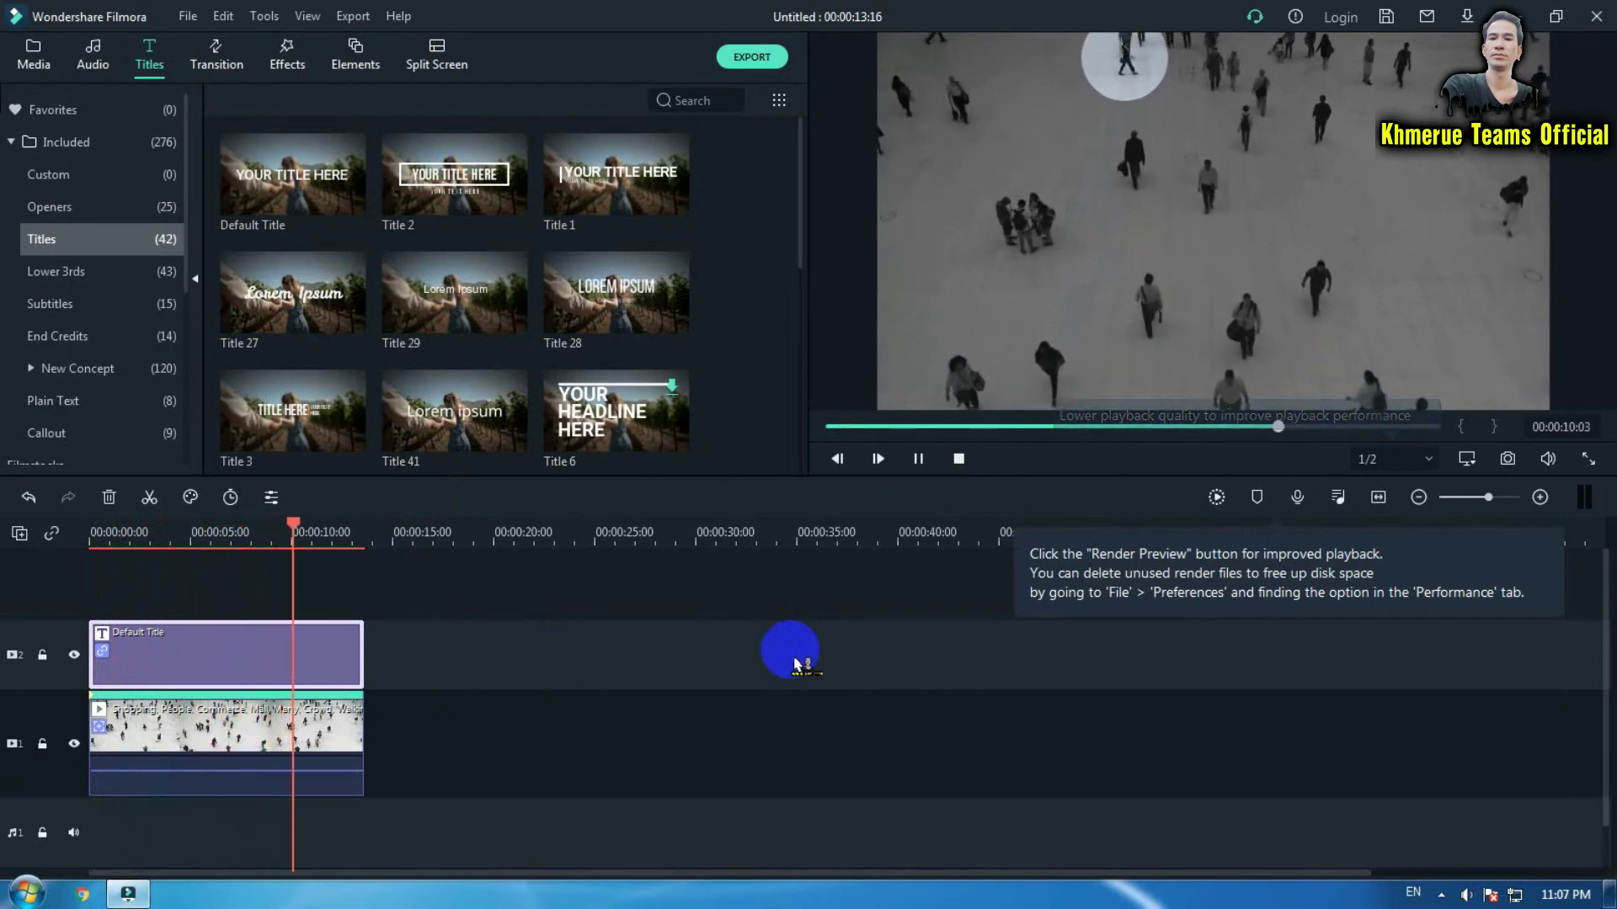
key("space")
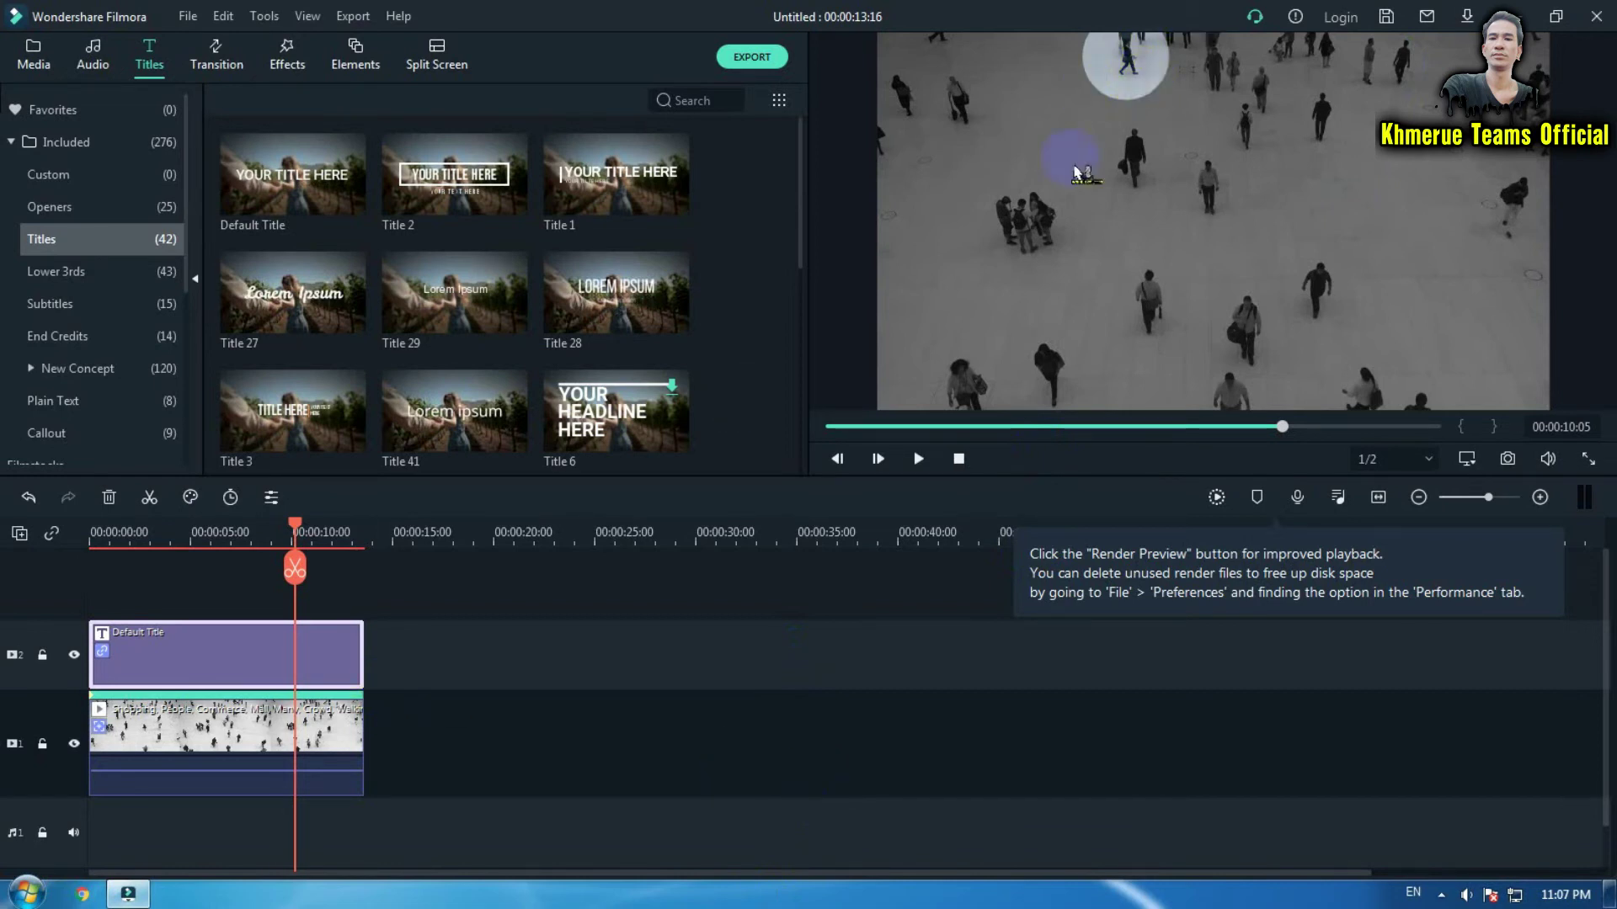
- Save the tracked circle title as a custom preset named 'ccccccccccccccc'
double_click(341, 659)
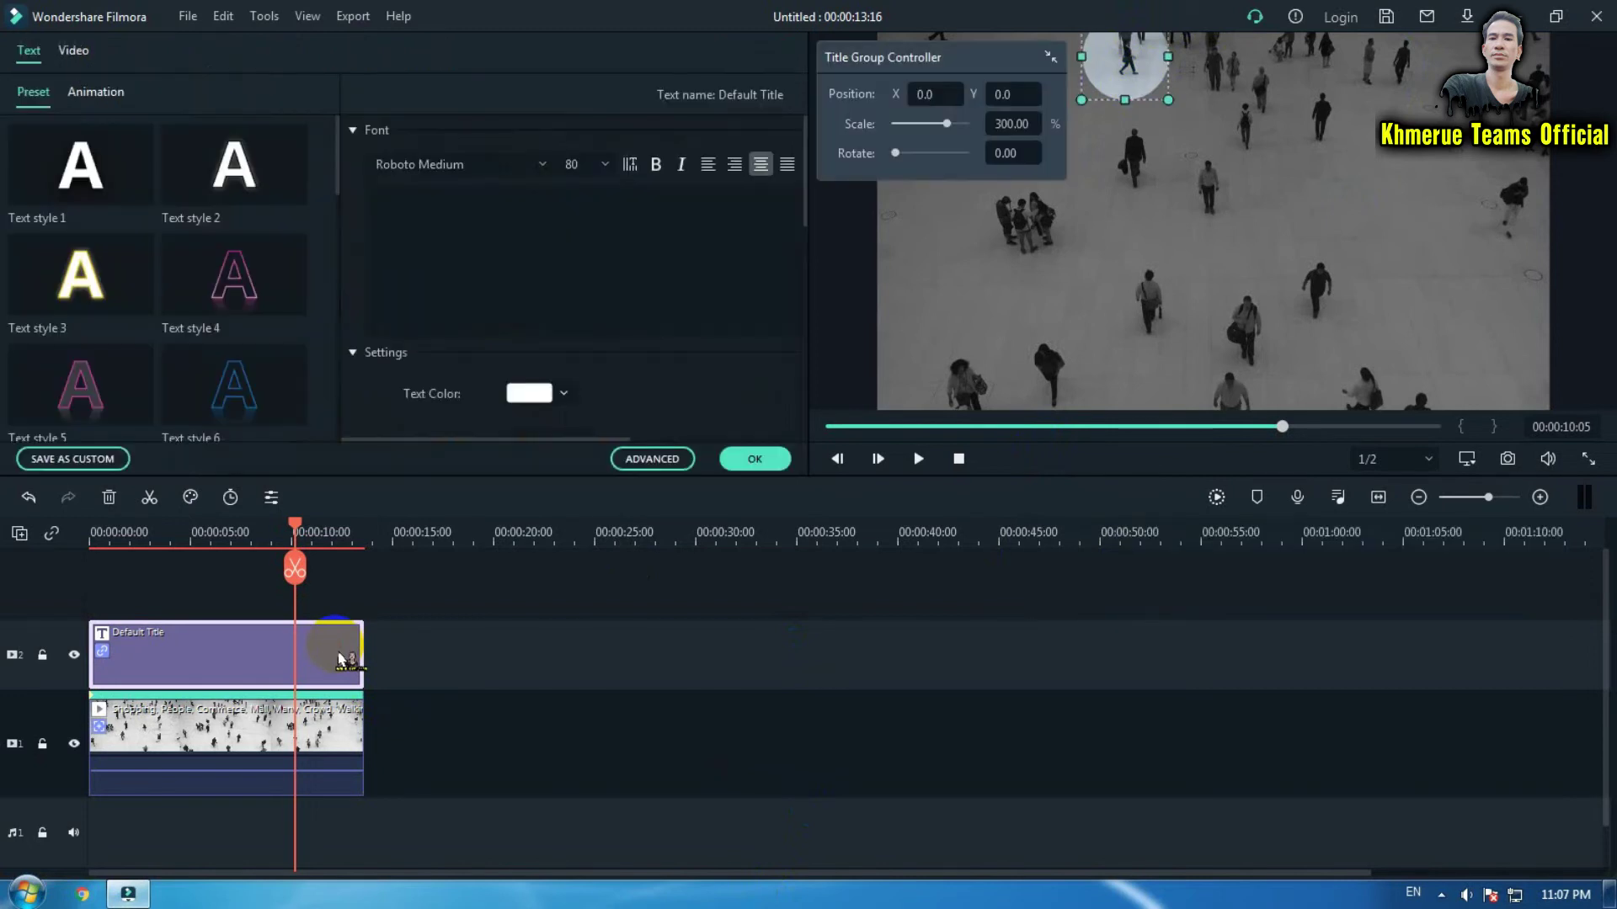
left_click(95, 470)
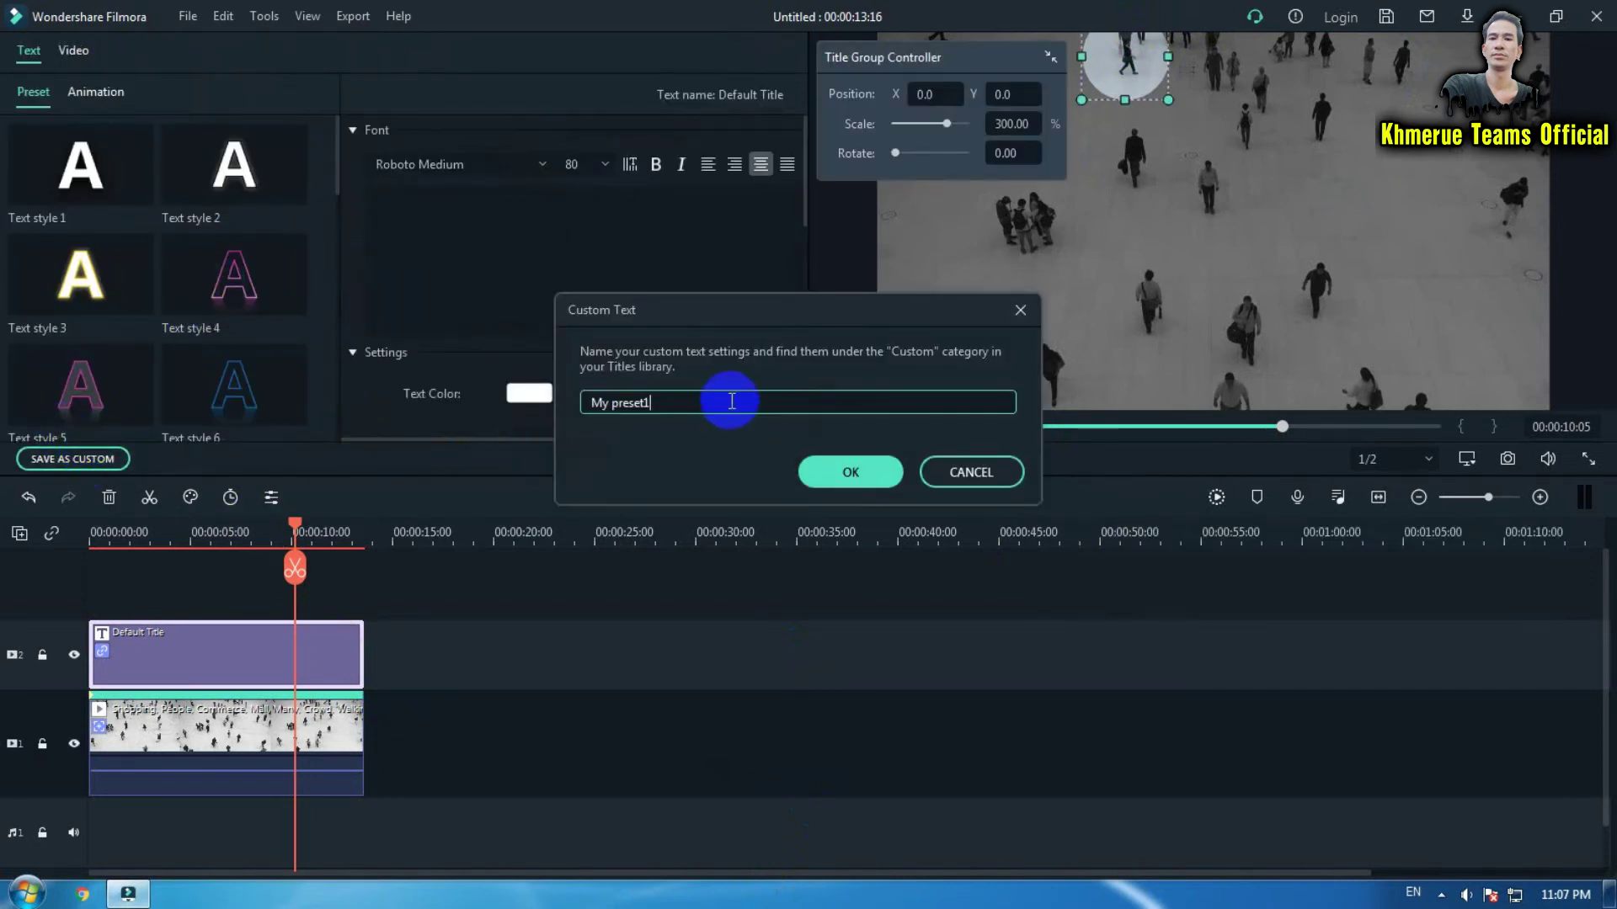
double_click(631, 401)
left_click(631, 401)
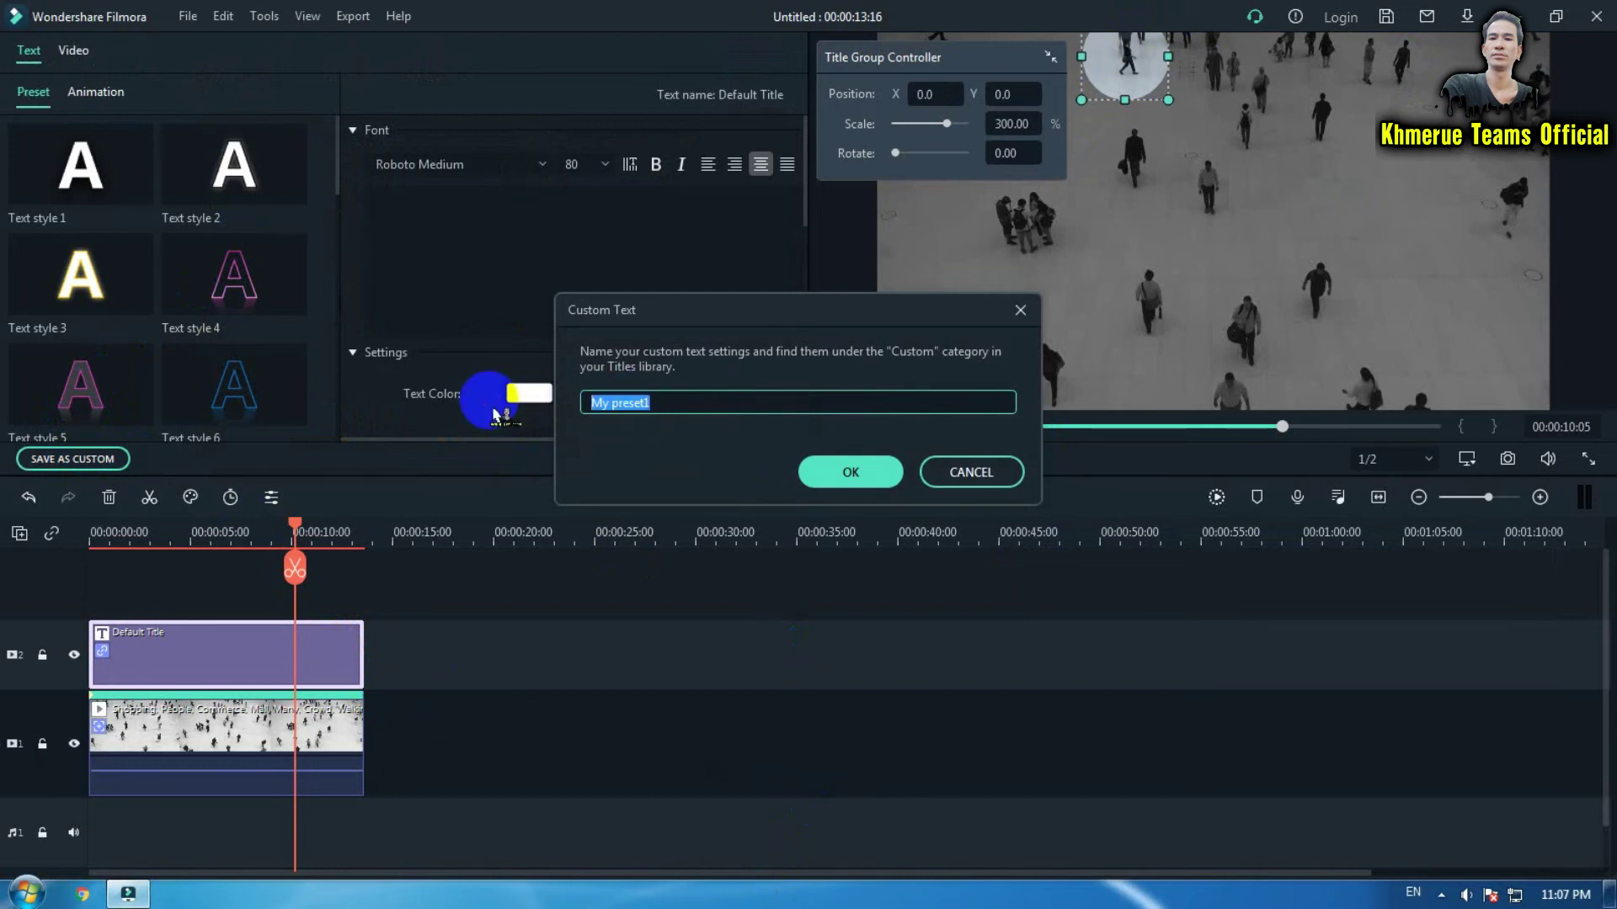
type("cccccccccccccccc")
left_click(855, 473)
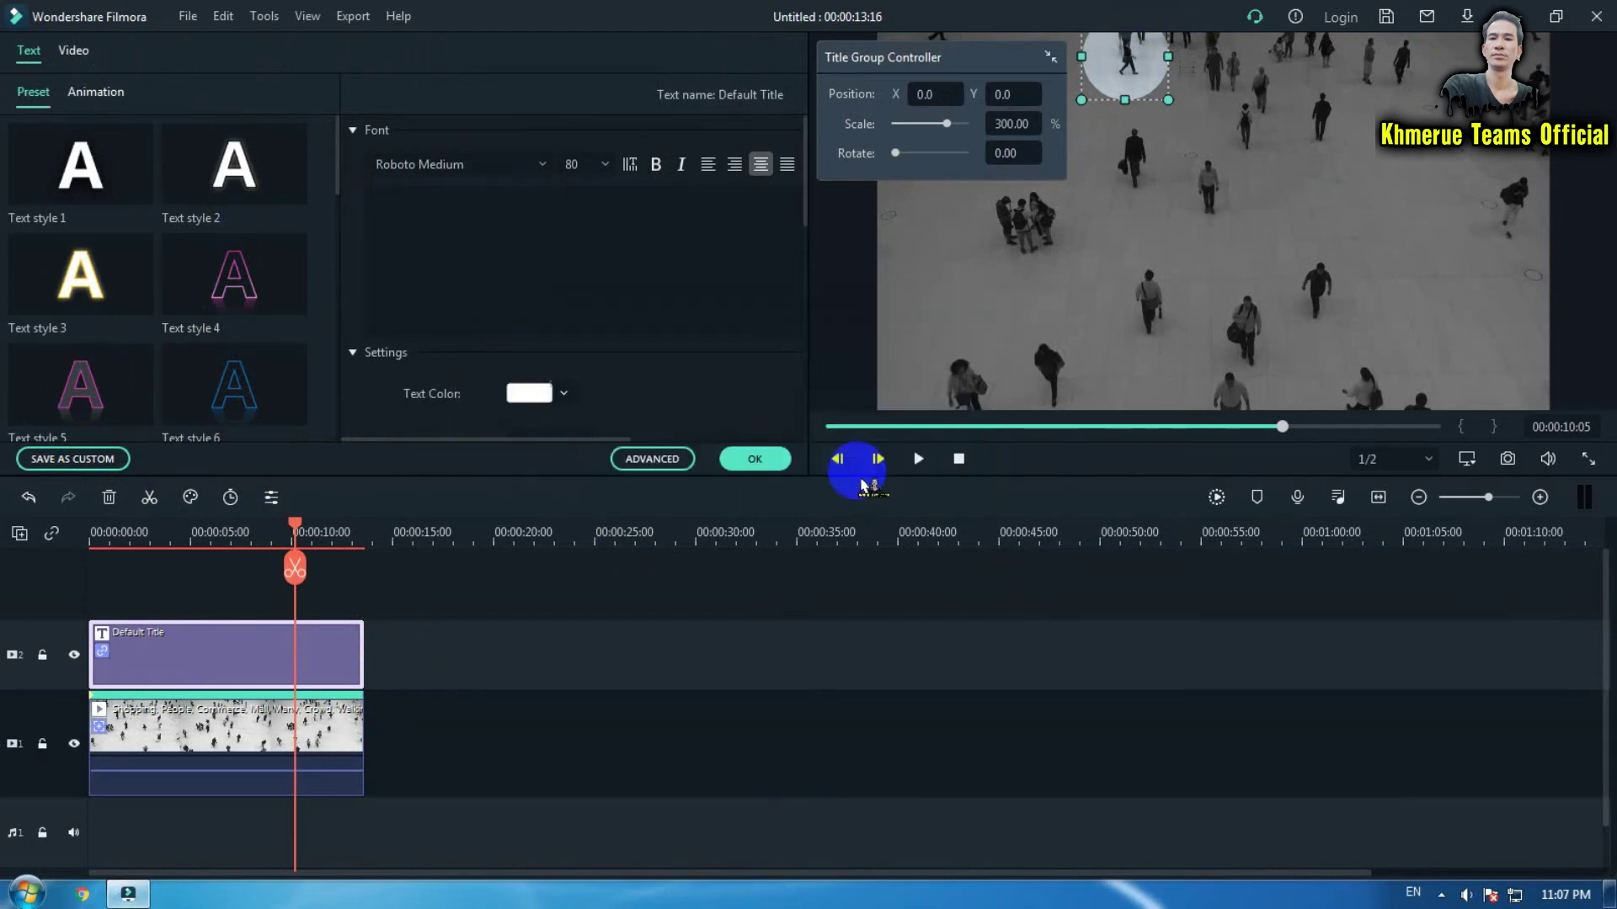
- Close the title editor, view the saved custom title, and split the crowd clip around 00:00:12
left_click(778, 476)
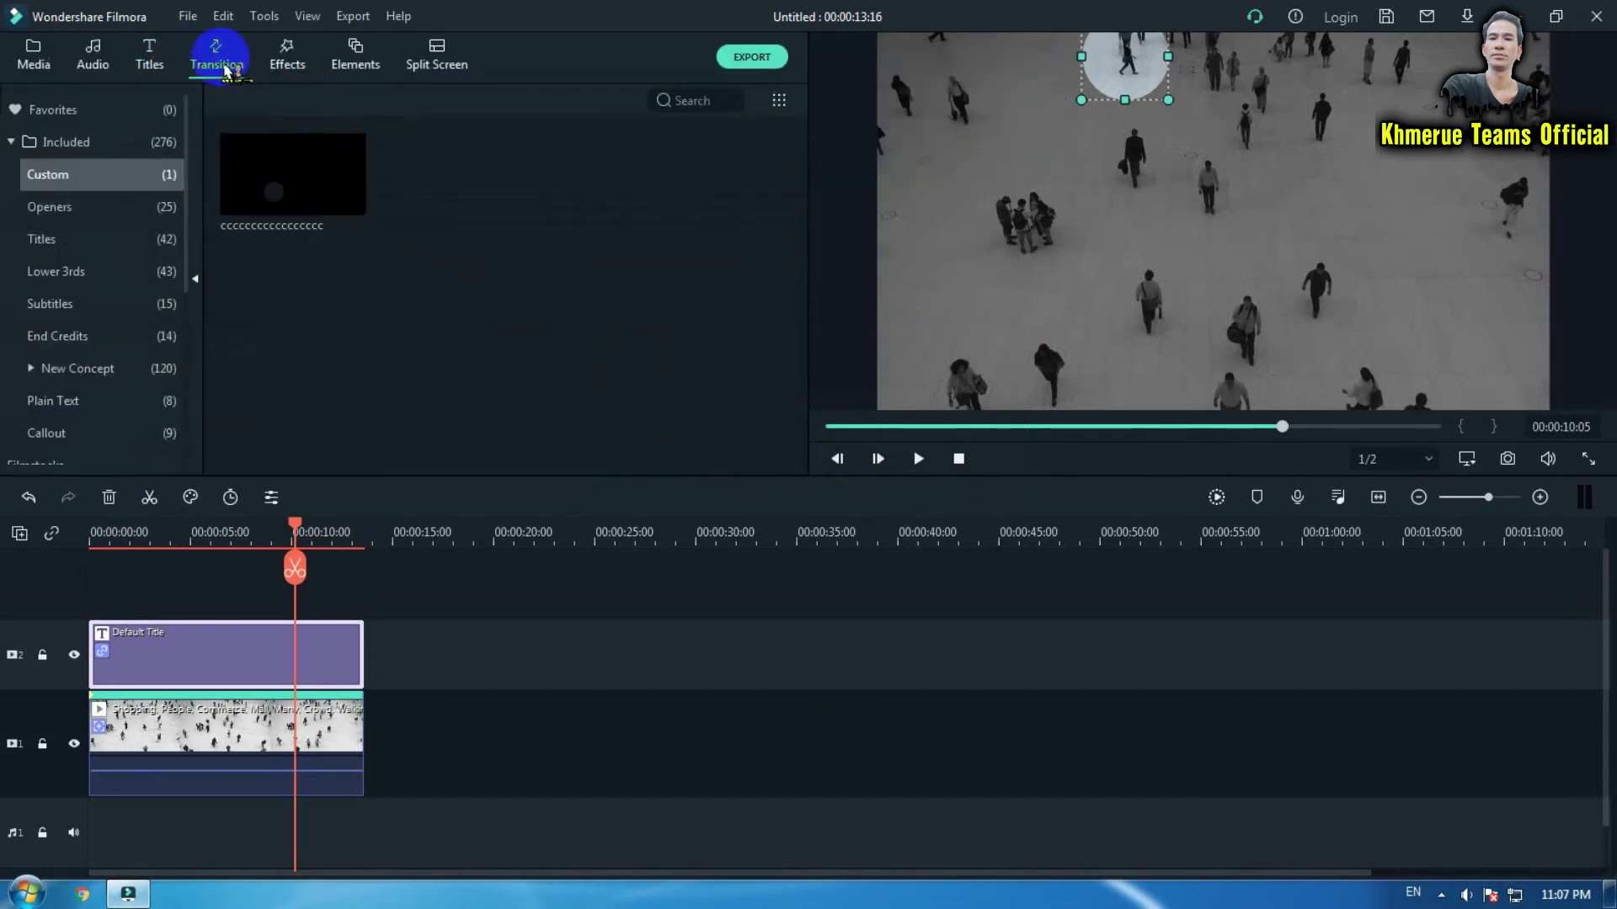
left_click(225, 70)
left_click(151, 68)
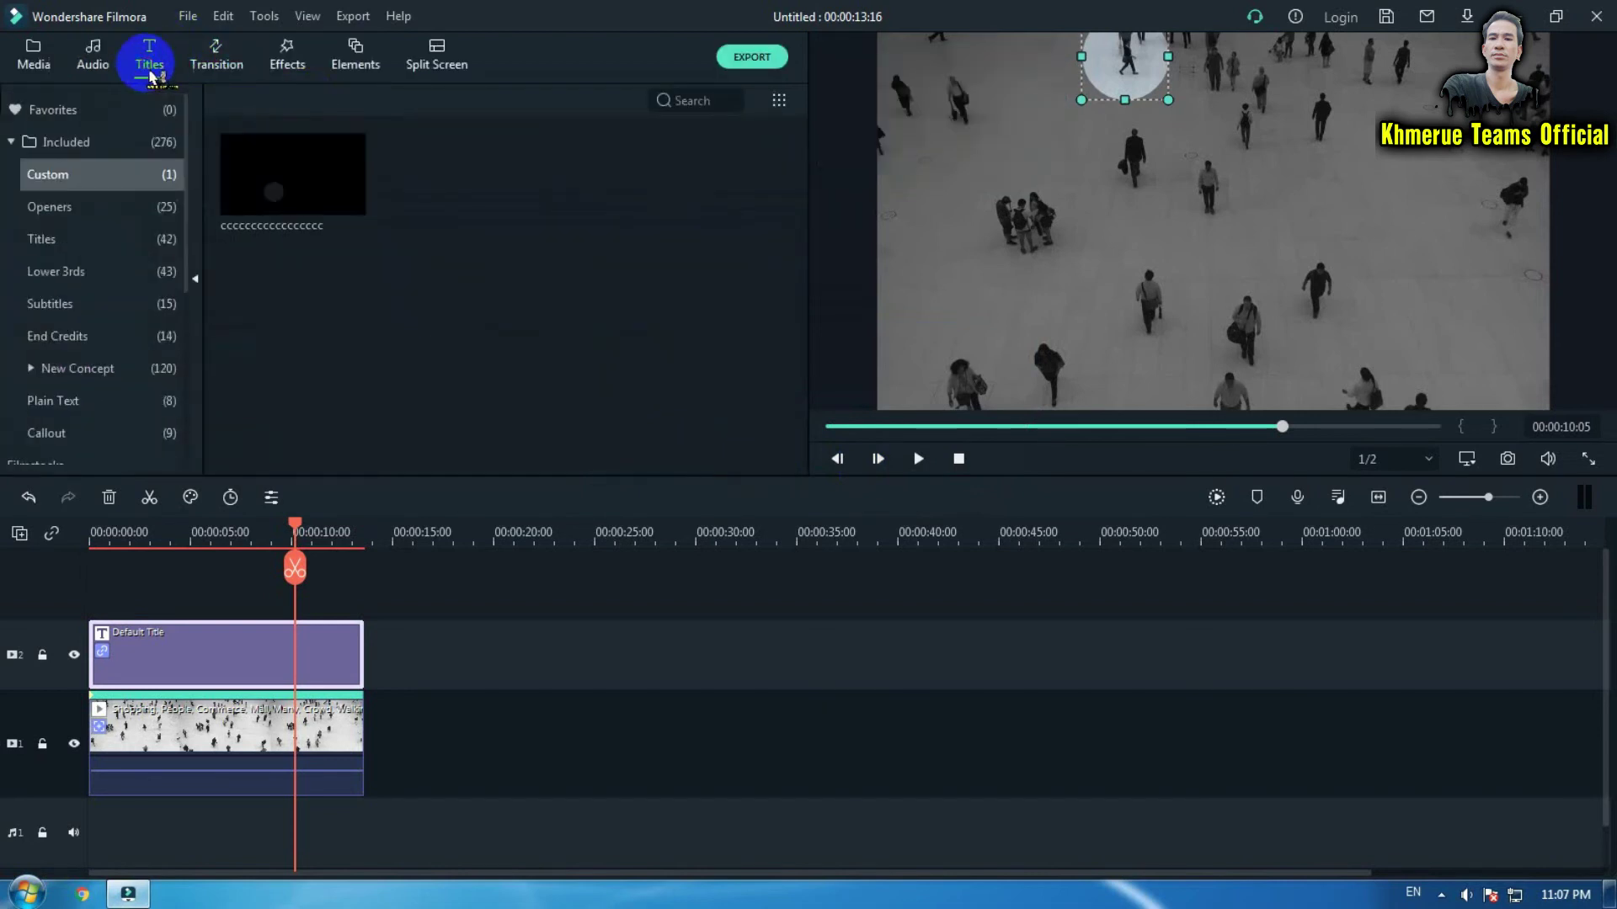
mouse_move(355, 221)
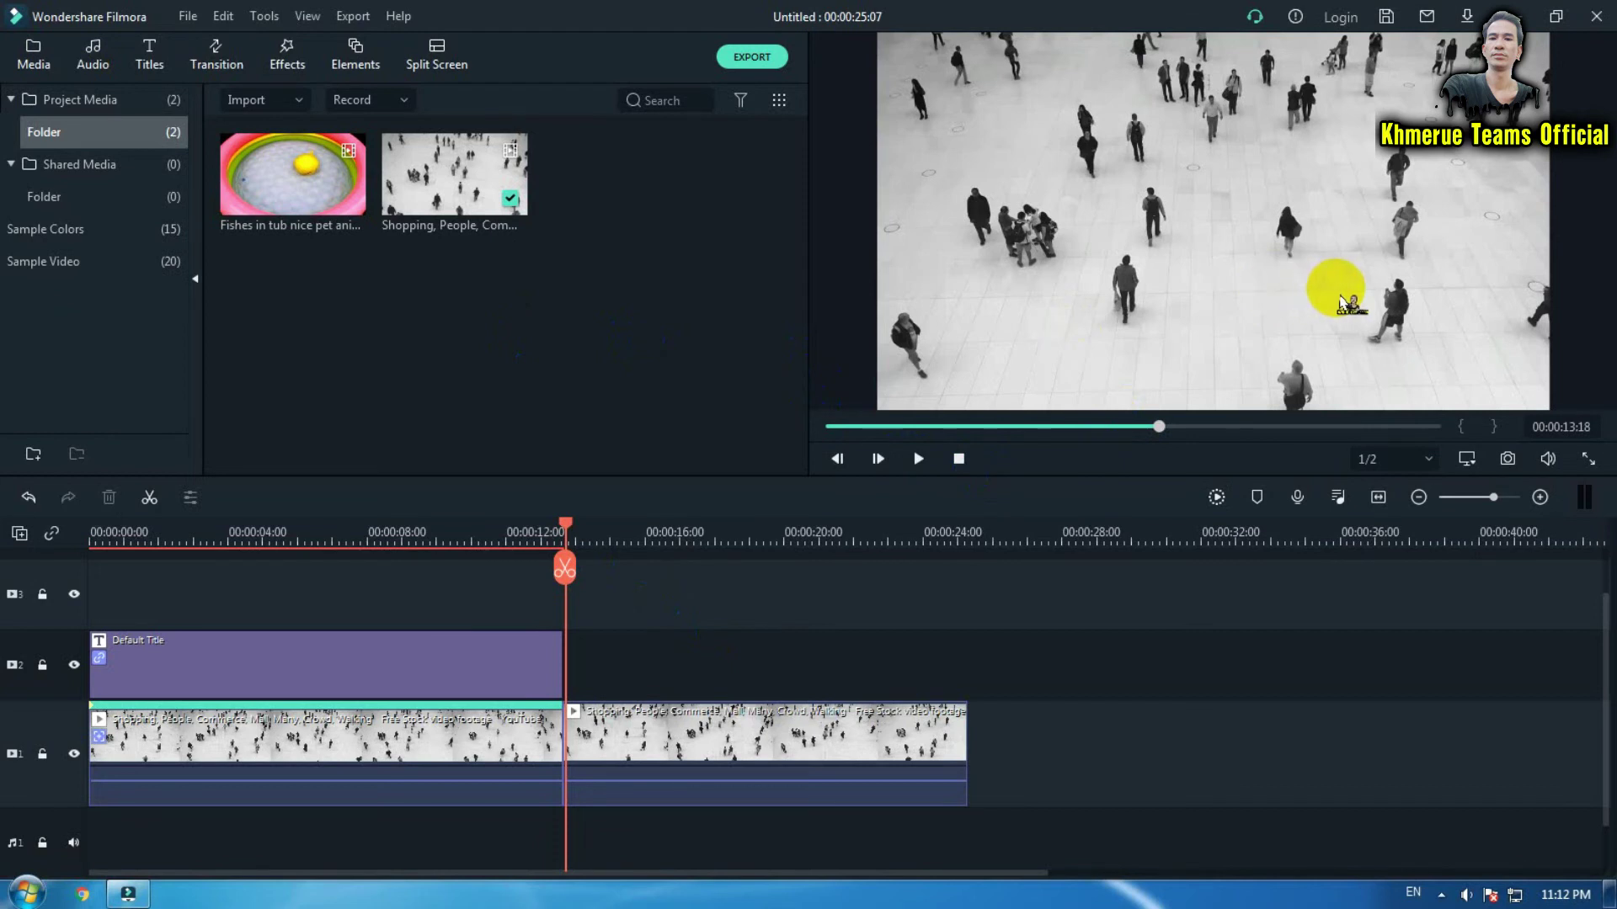
left_click(722, 318)
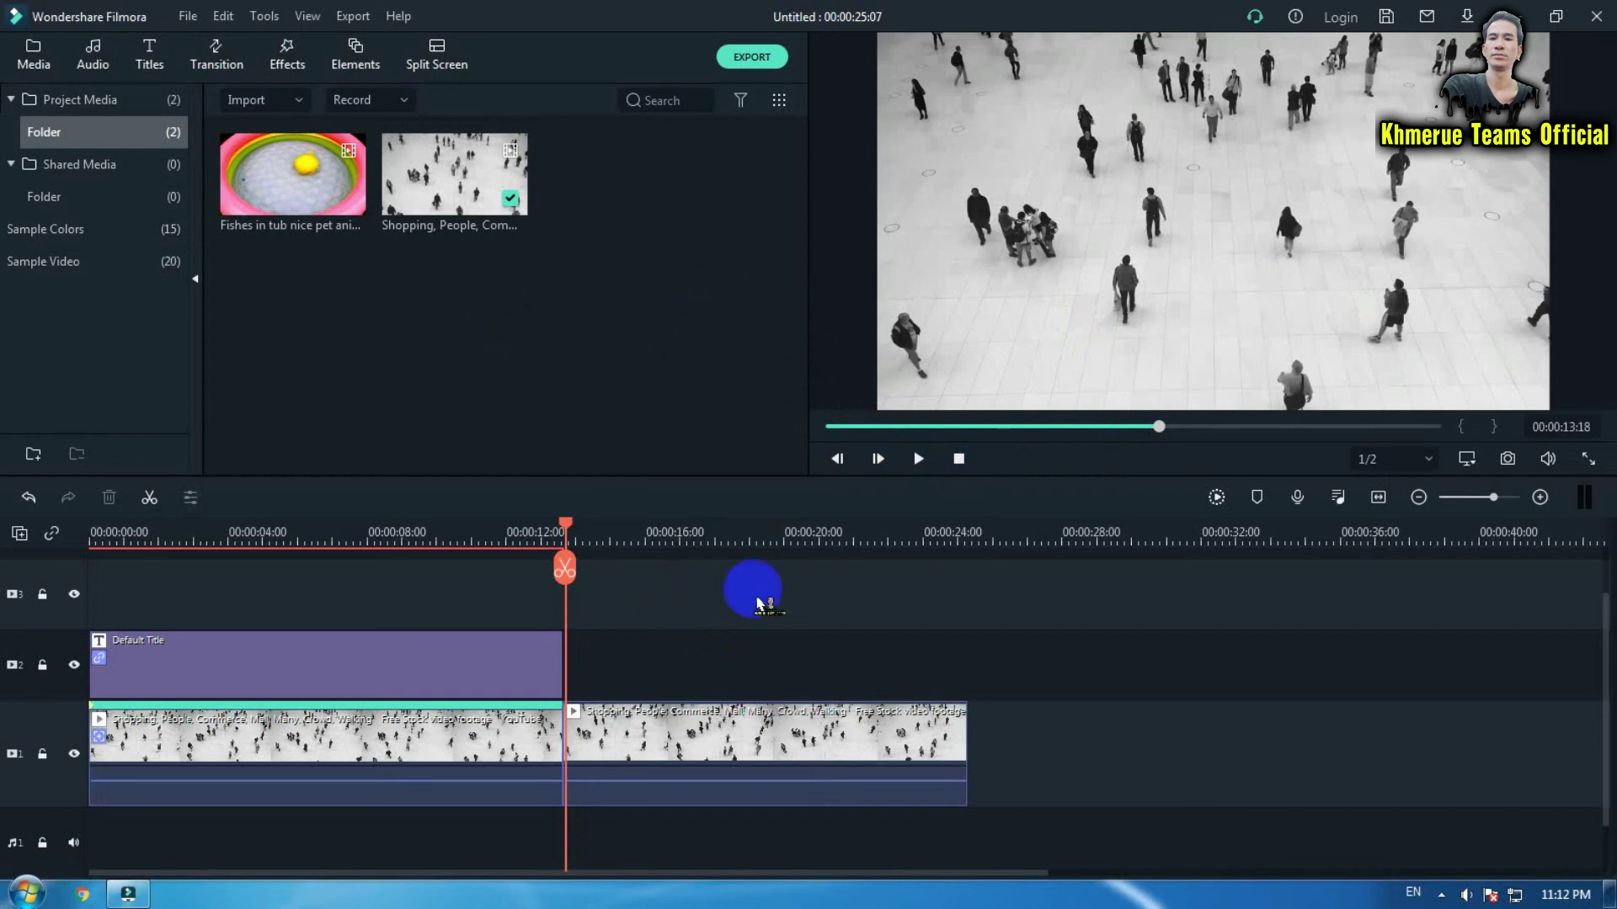
- Enable motion tracking on the second clip piece, cancelling the run with the default box
double_click(783, 754)
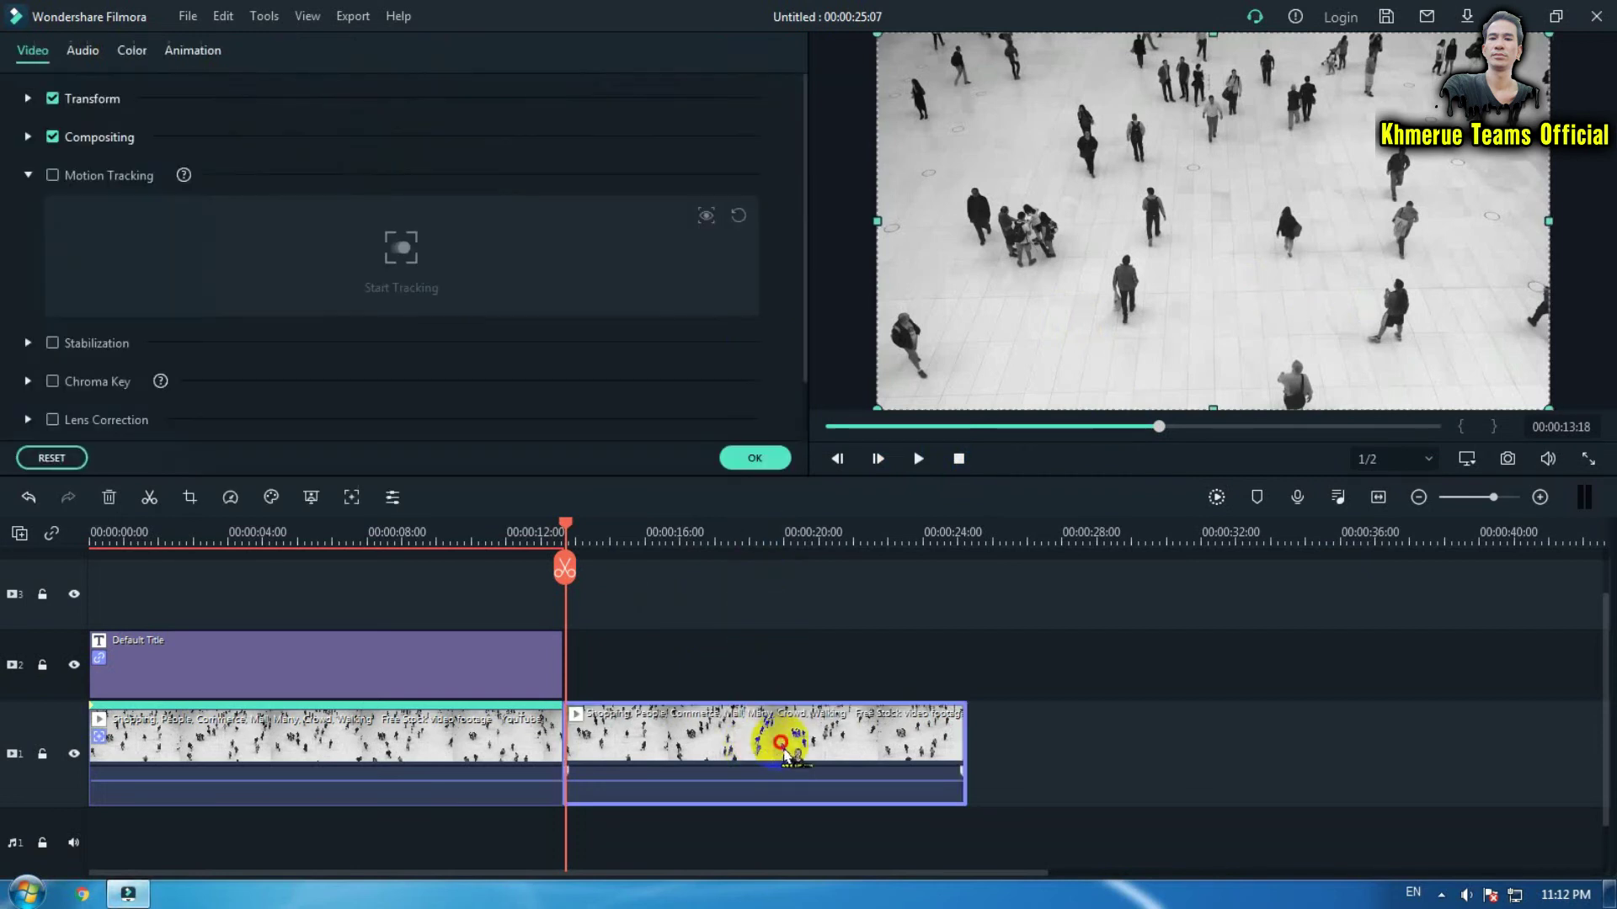
left_click(53, 183)
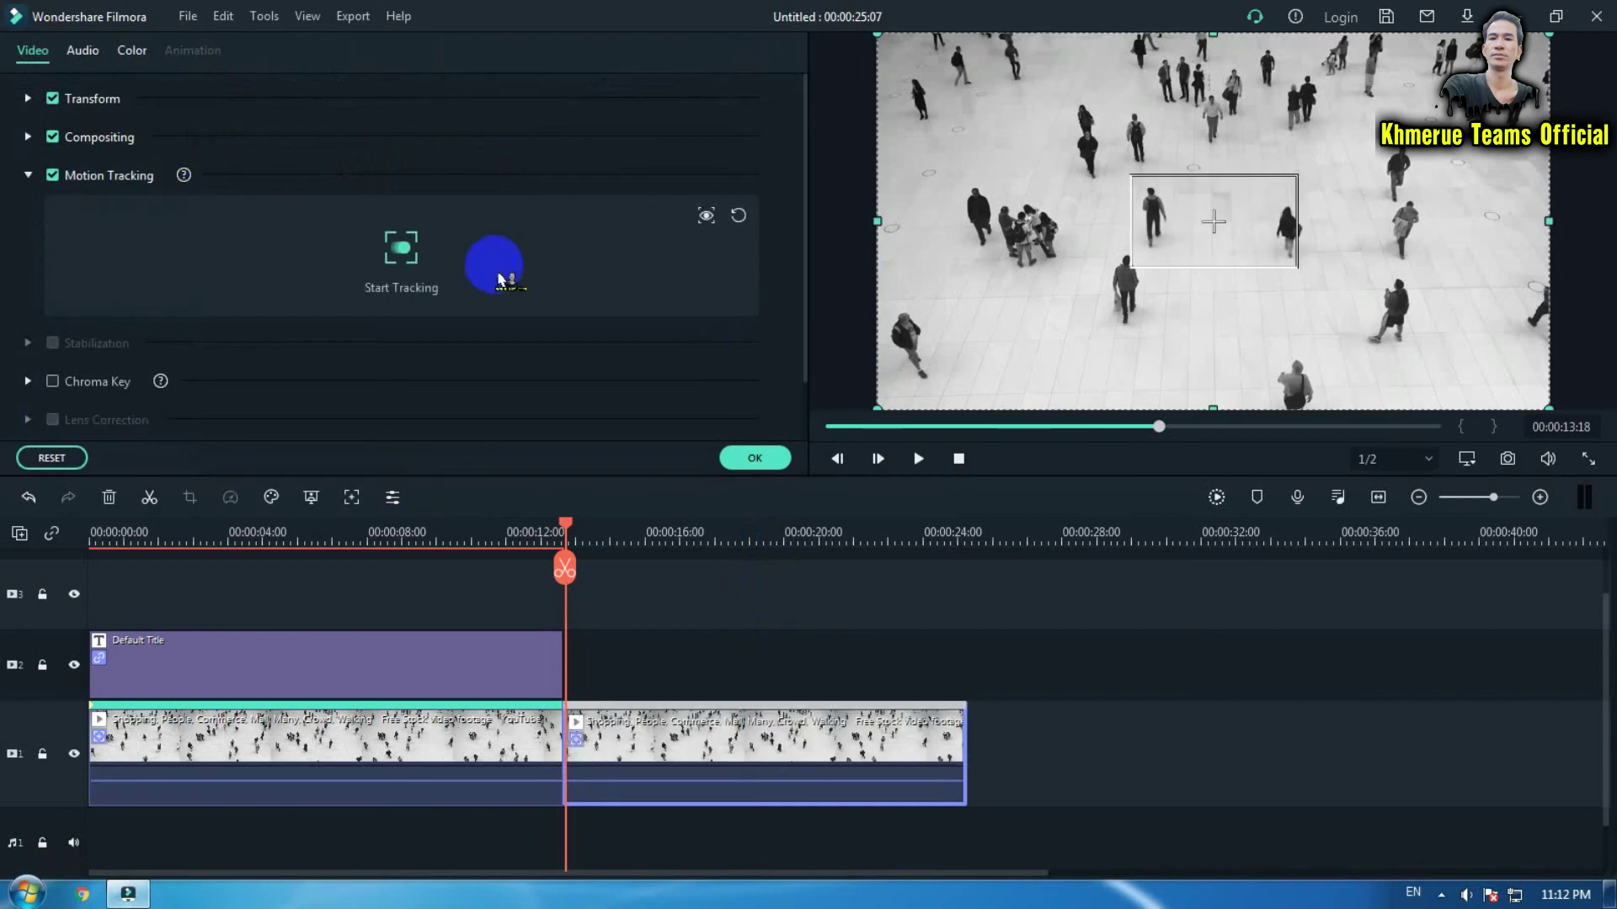
left_click(420, 267)
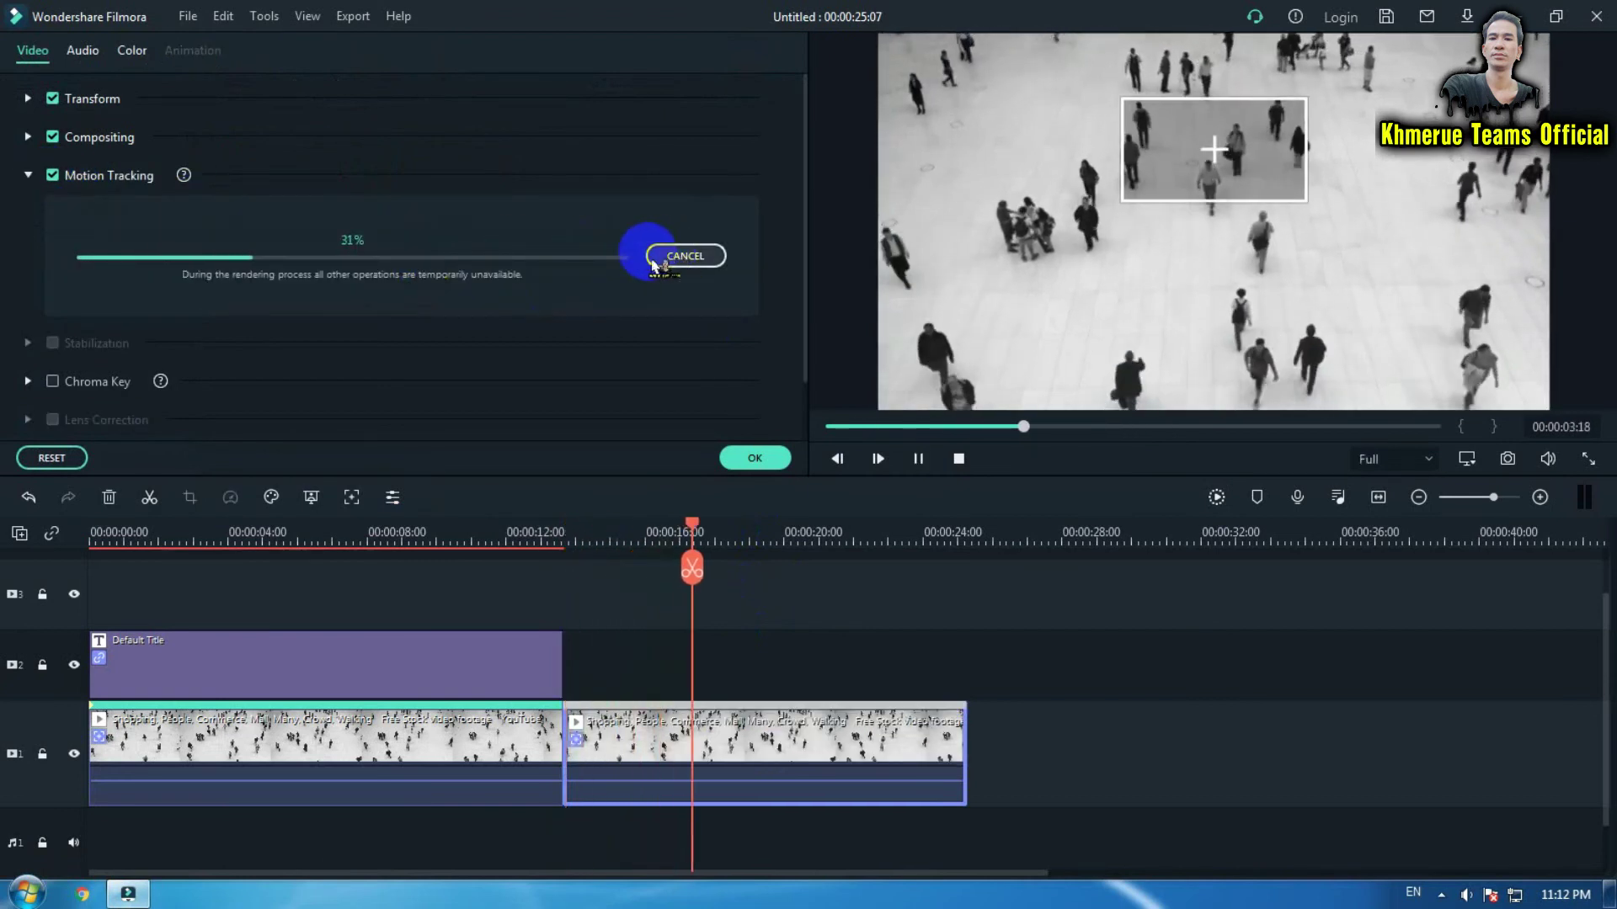
left_click(665, 257)
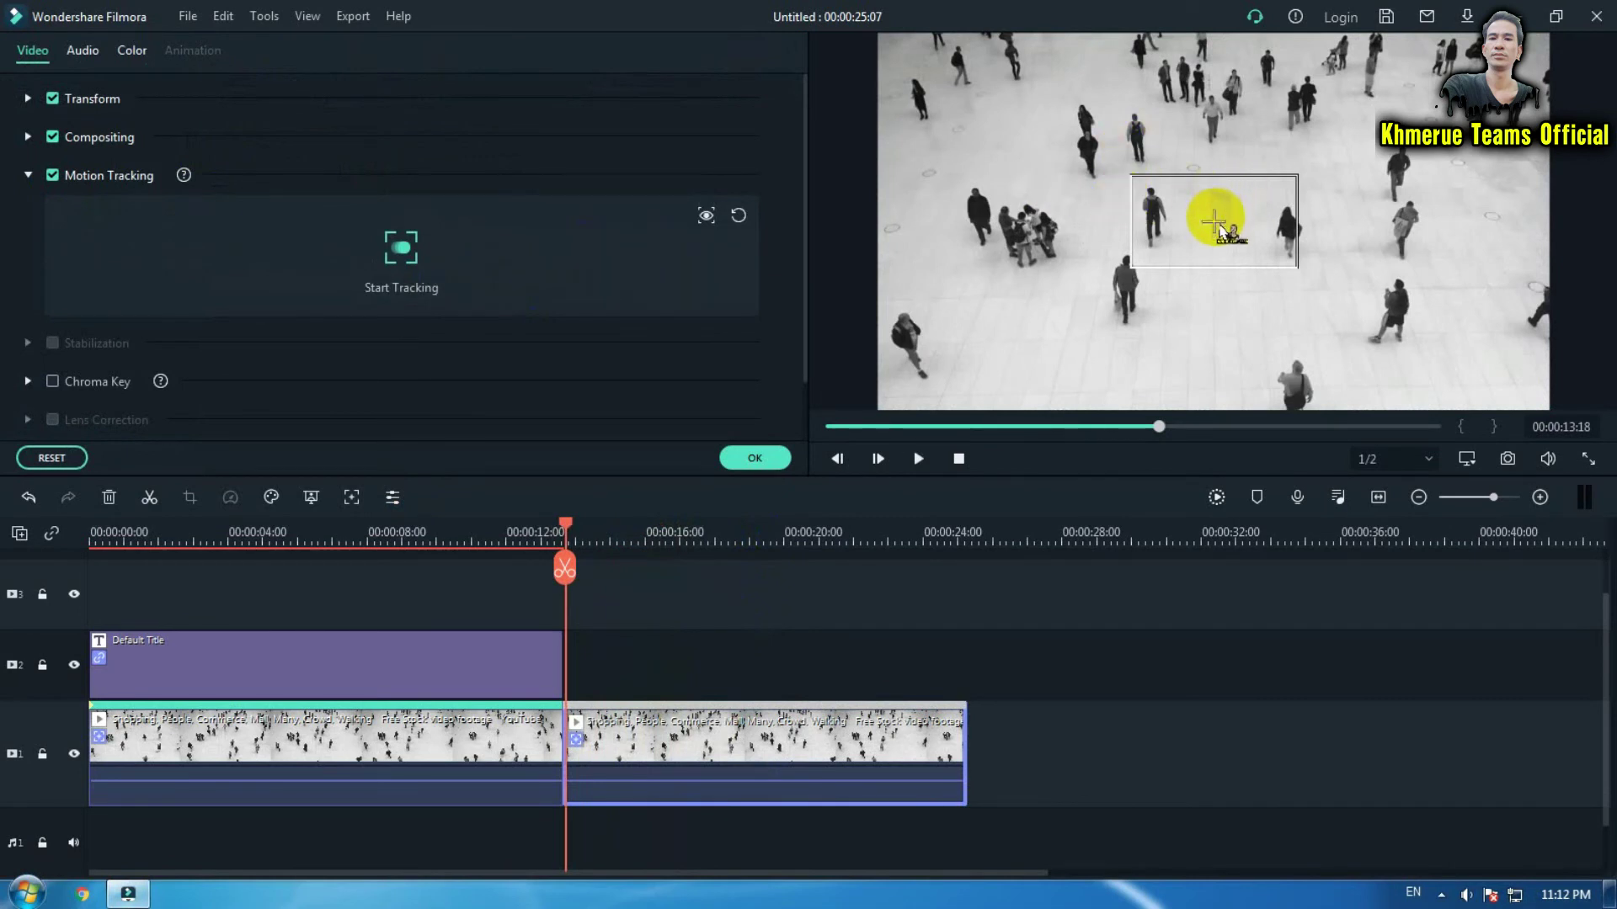
- Fit the tracking box around the right-side walker, track it, and confirm
left_click_drag(1213, 220, 1390, 305)
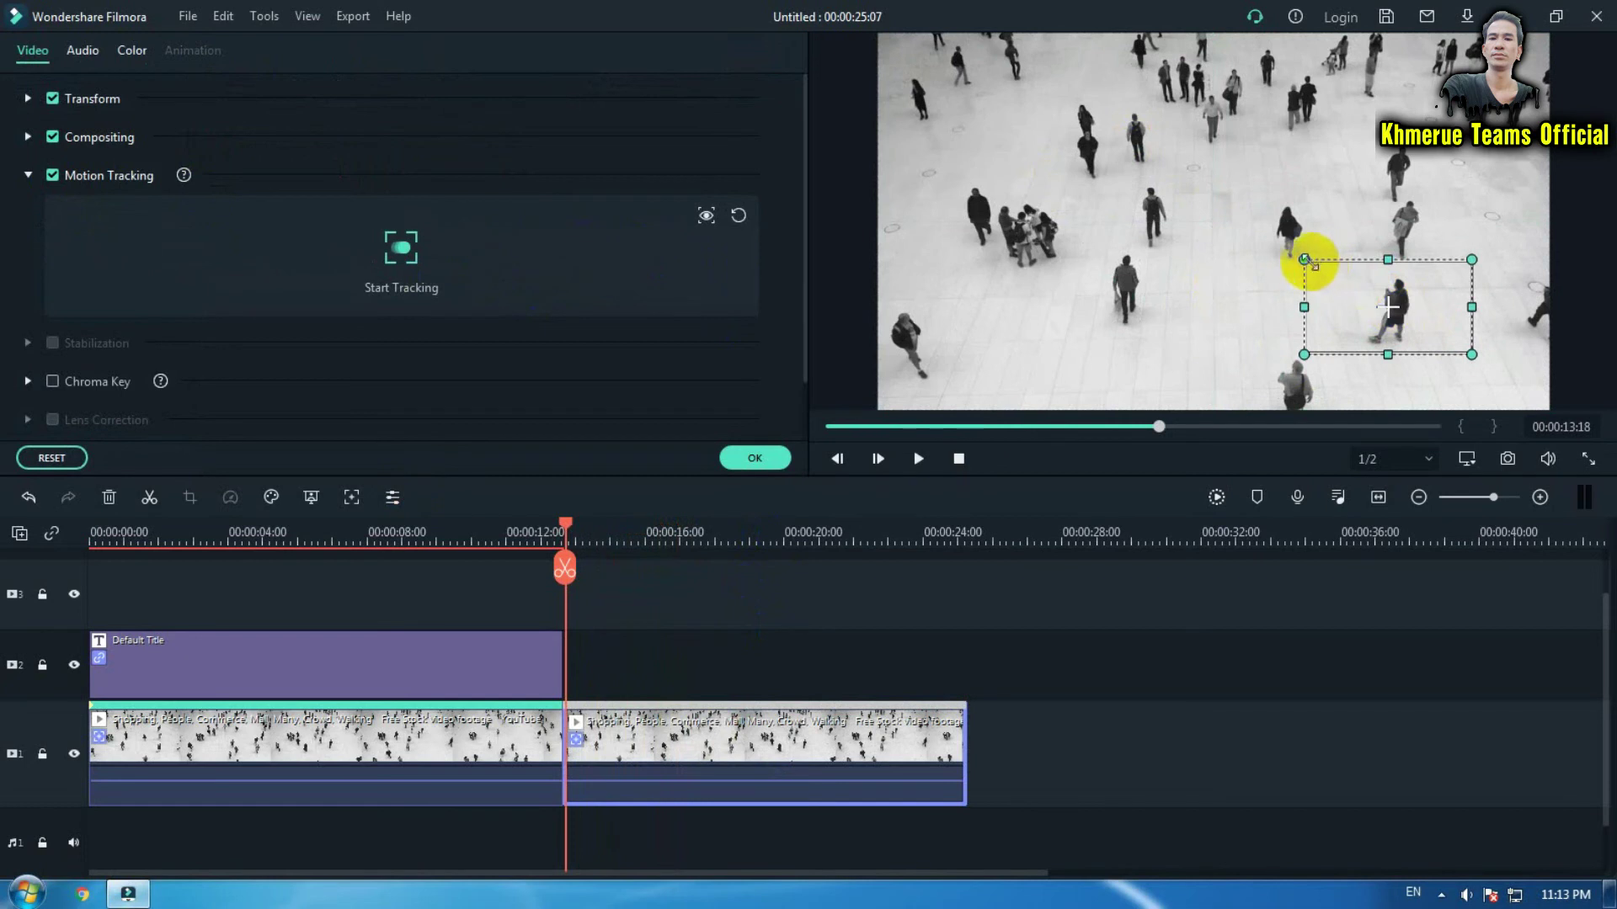
left_click_drag(1317, 263, 1396, 367)
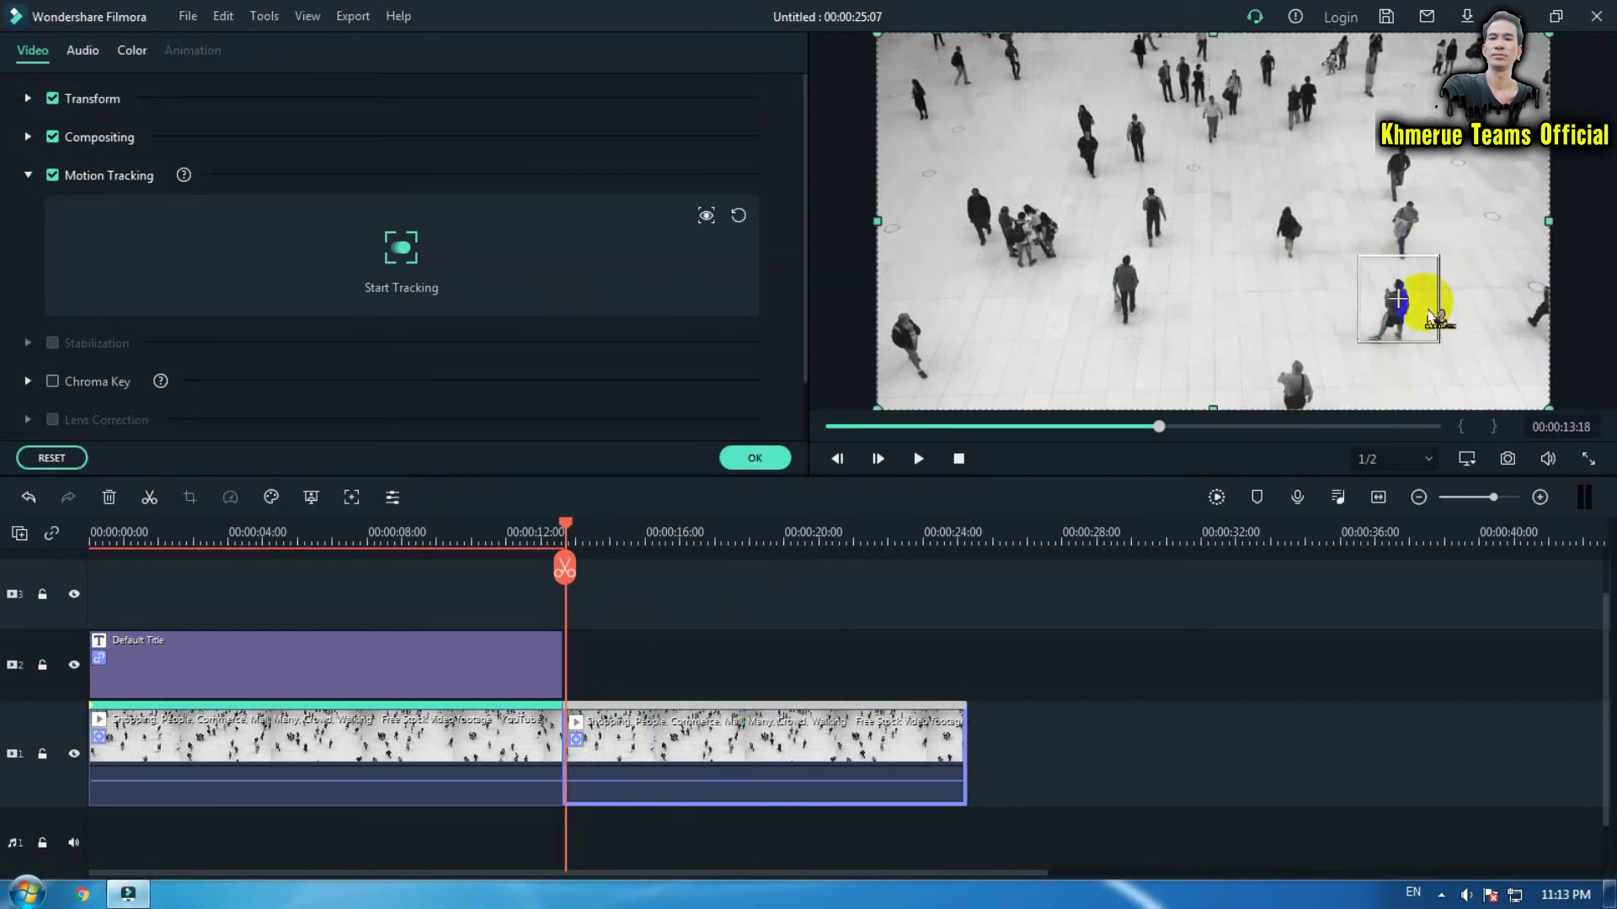
left_click_drag(1427, 302, 1411, 301)
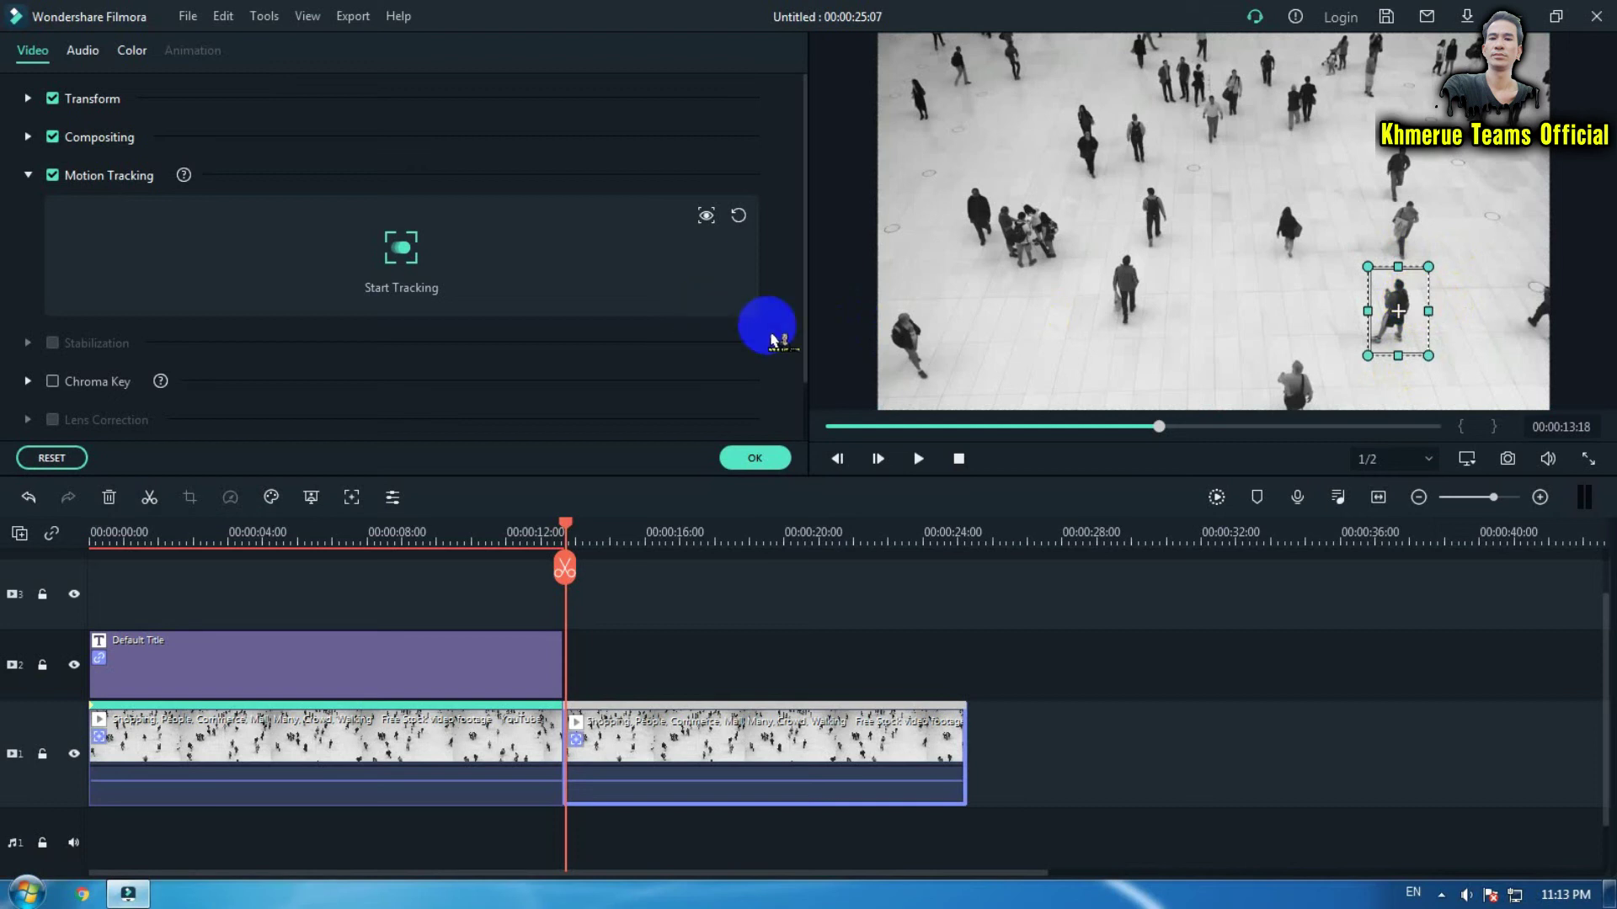
left_click(402, 253)
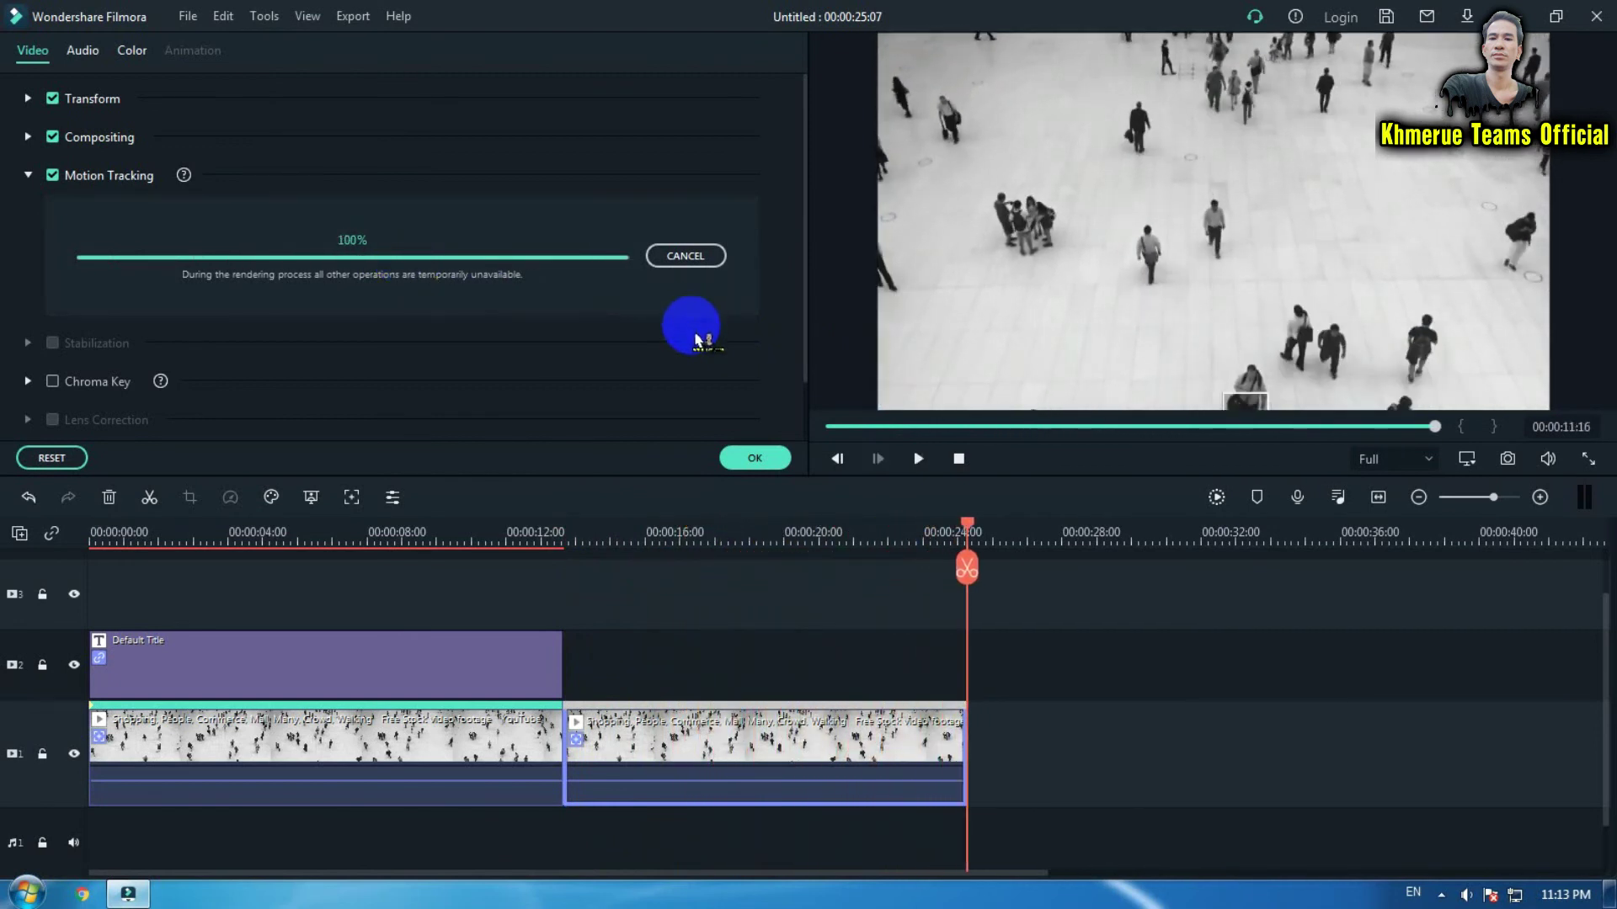
left_click(755, 459)
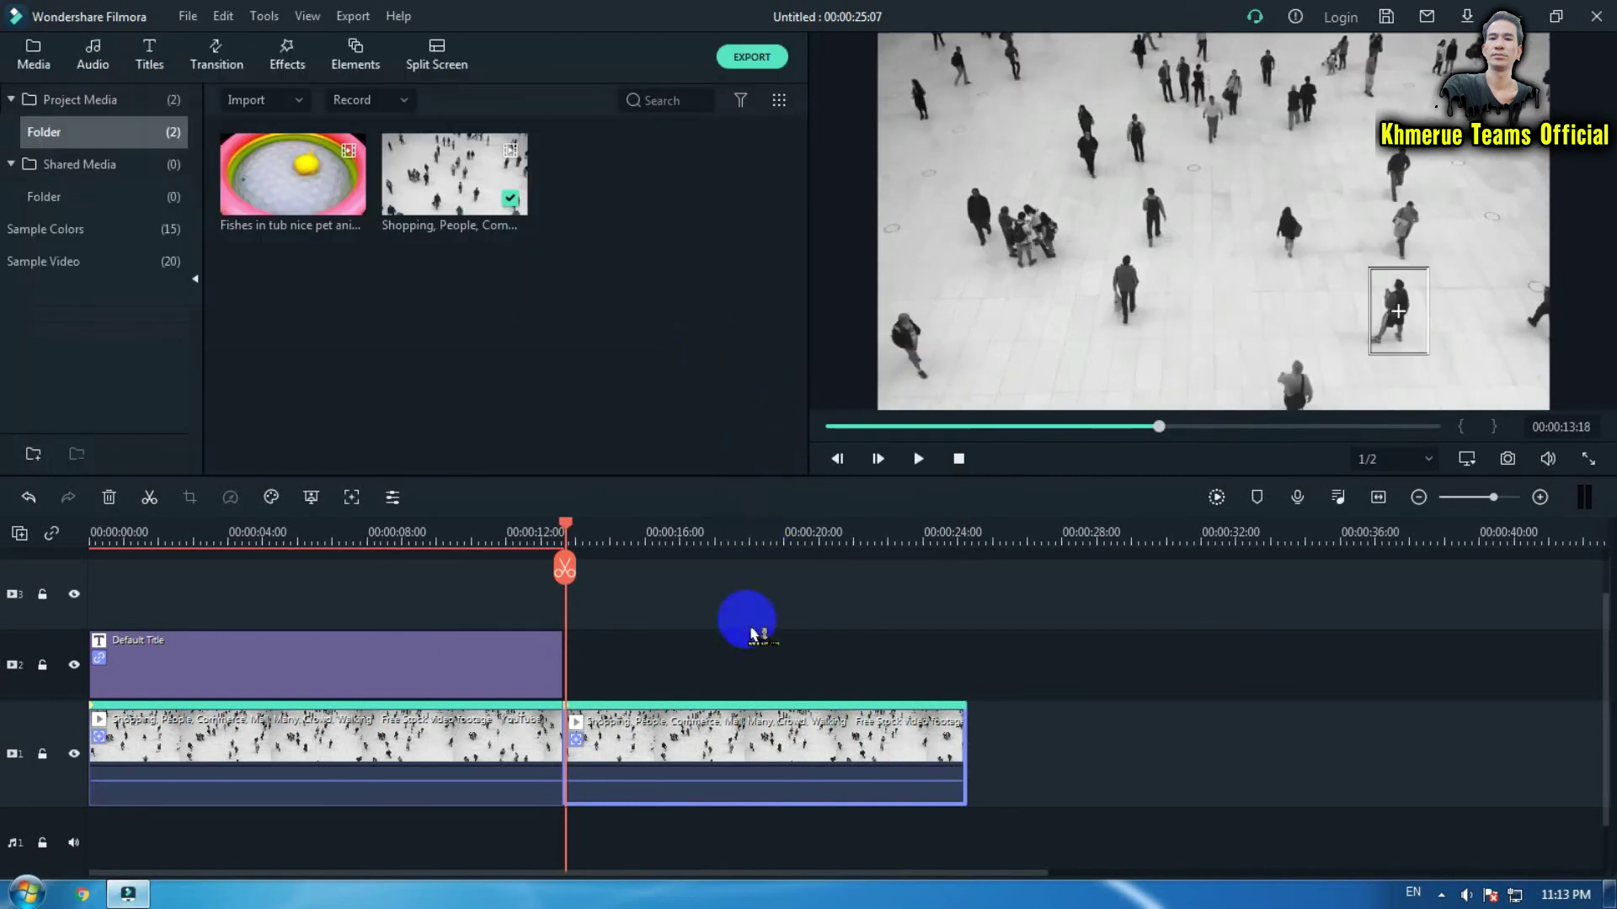
- Add the custom circle title on track 2 after Default Title, trimmed to end with the clip
left_click(546, 388)
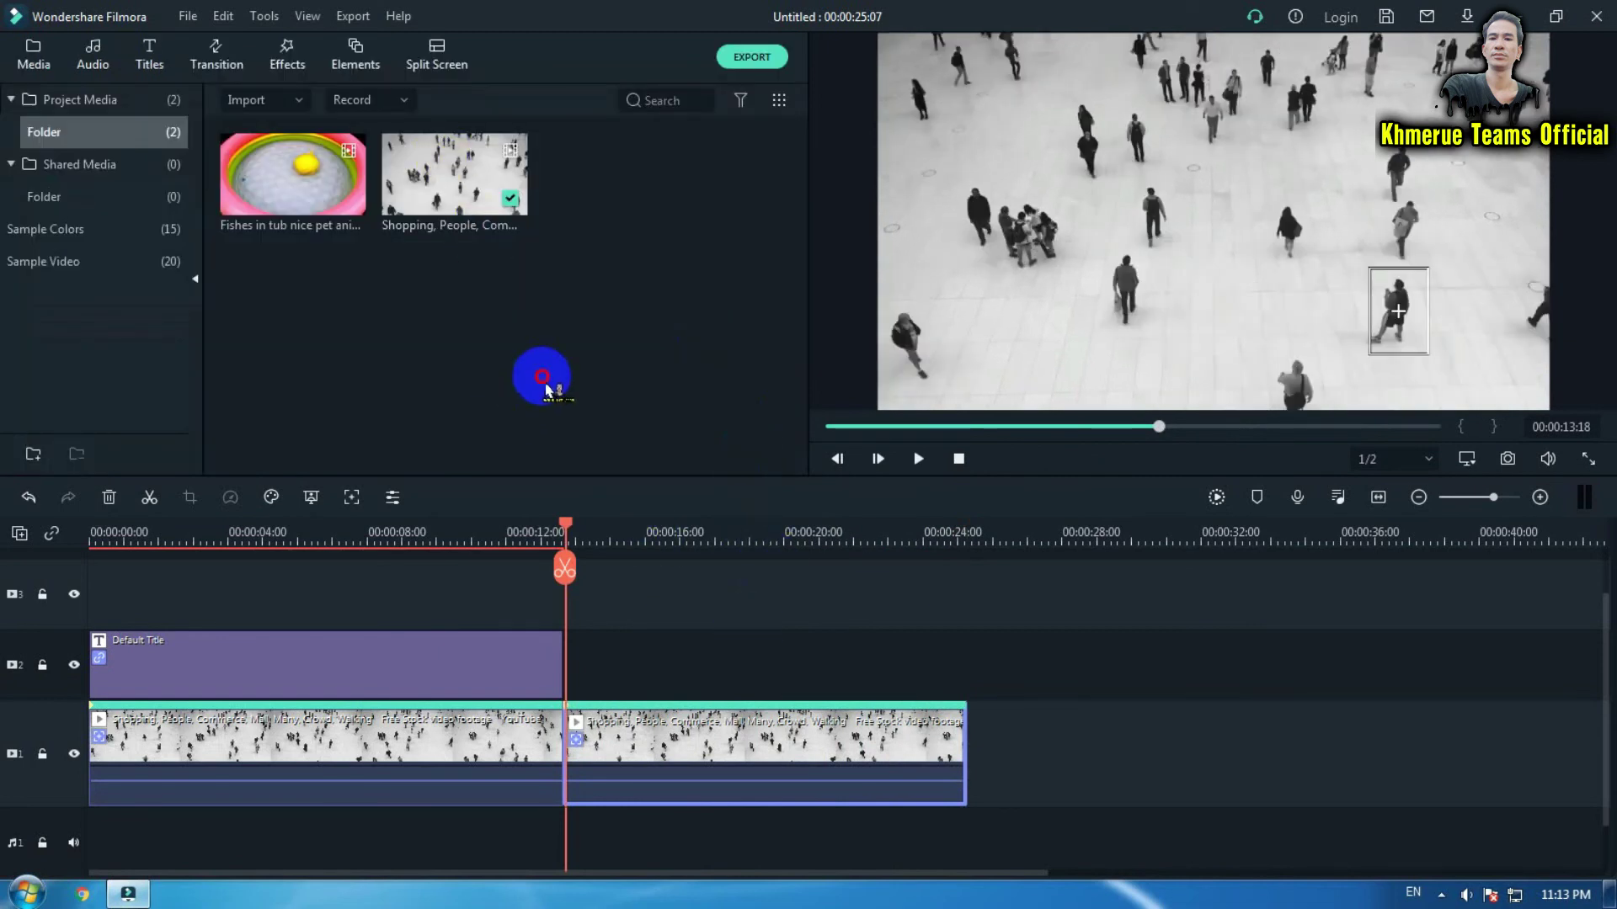
left_click(163, 67)
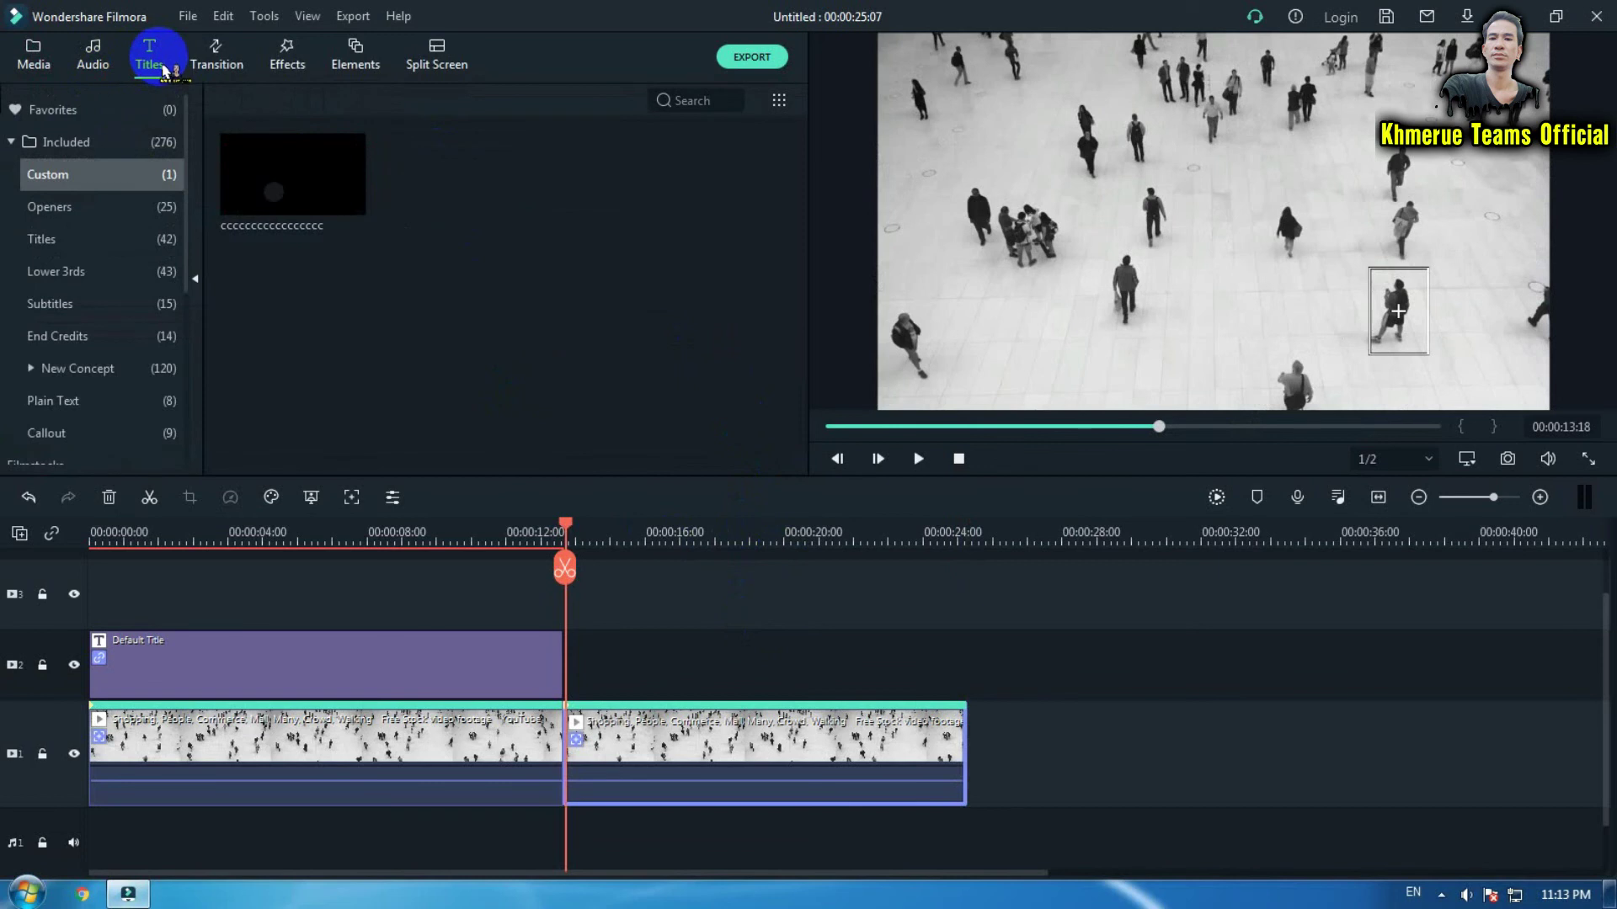
left_click_drag(306, 163, 581, 666)
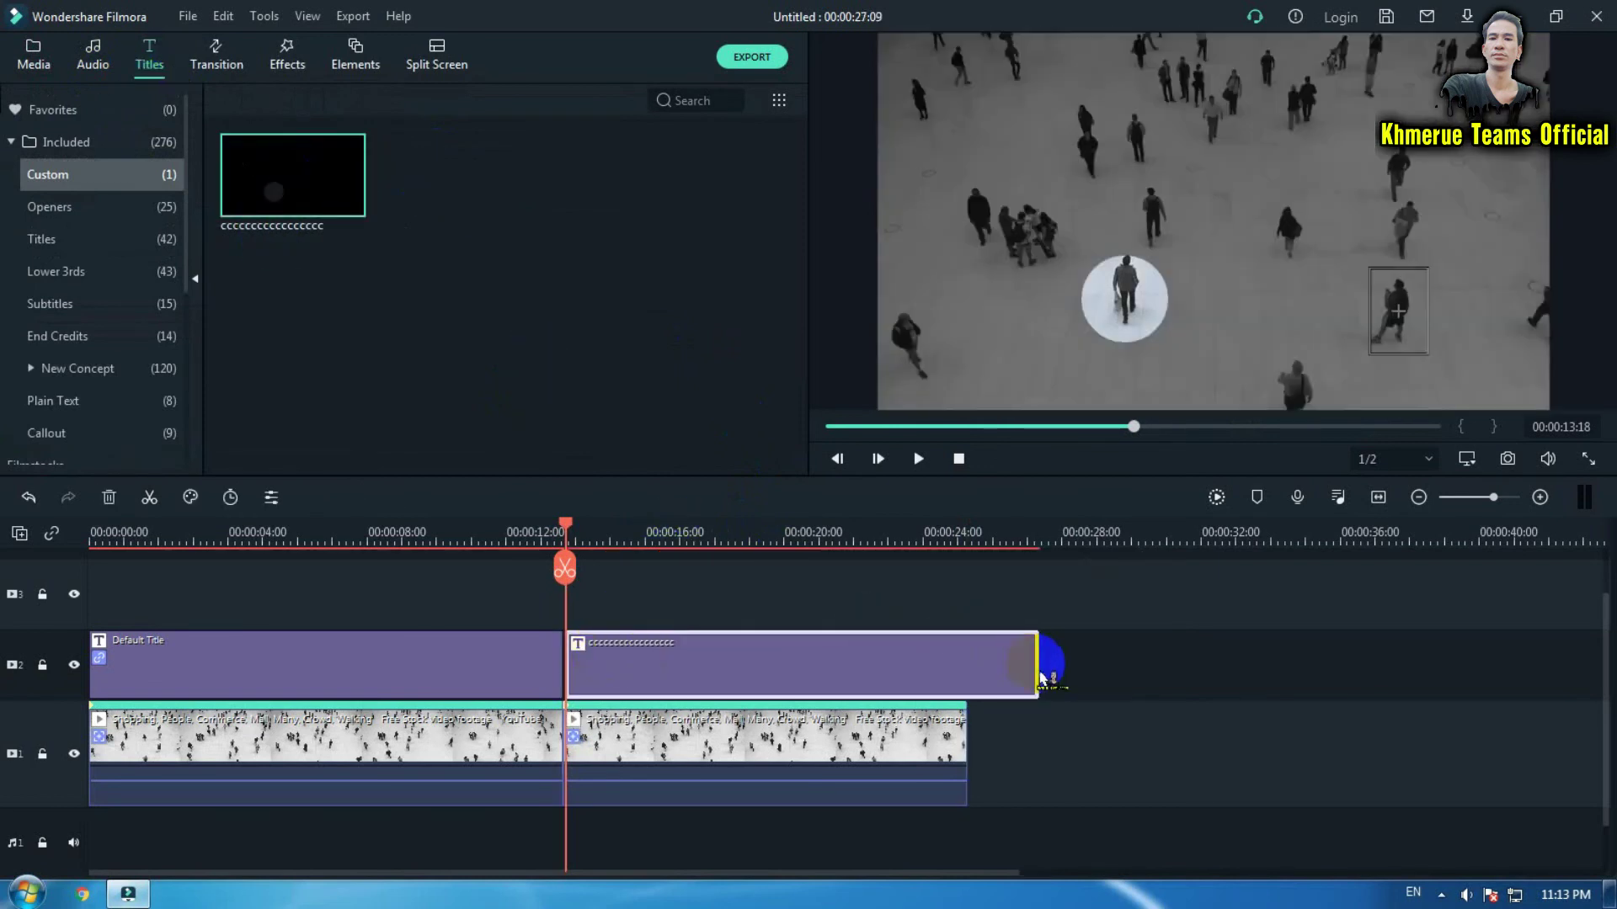
left_click_drag(1039, 665, 962, 675)
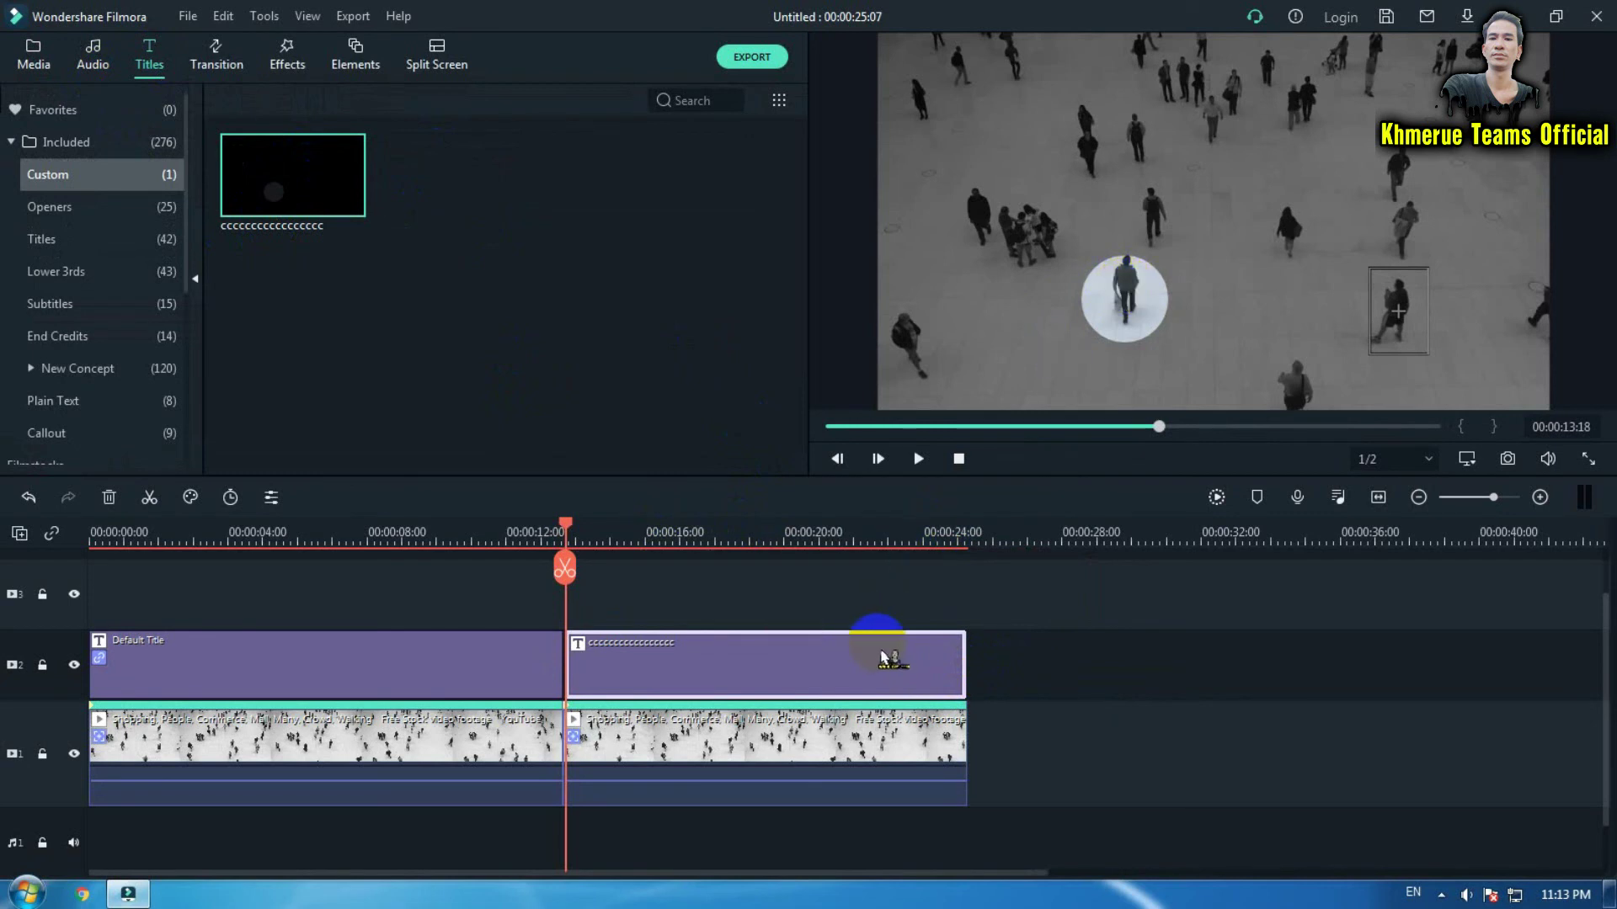
- Move the custom circle onto the walker on the right in the preview
left_click(1145, 296)
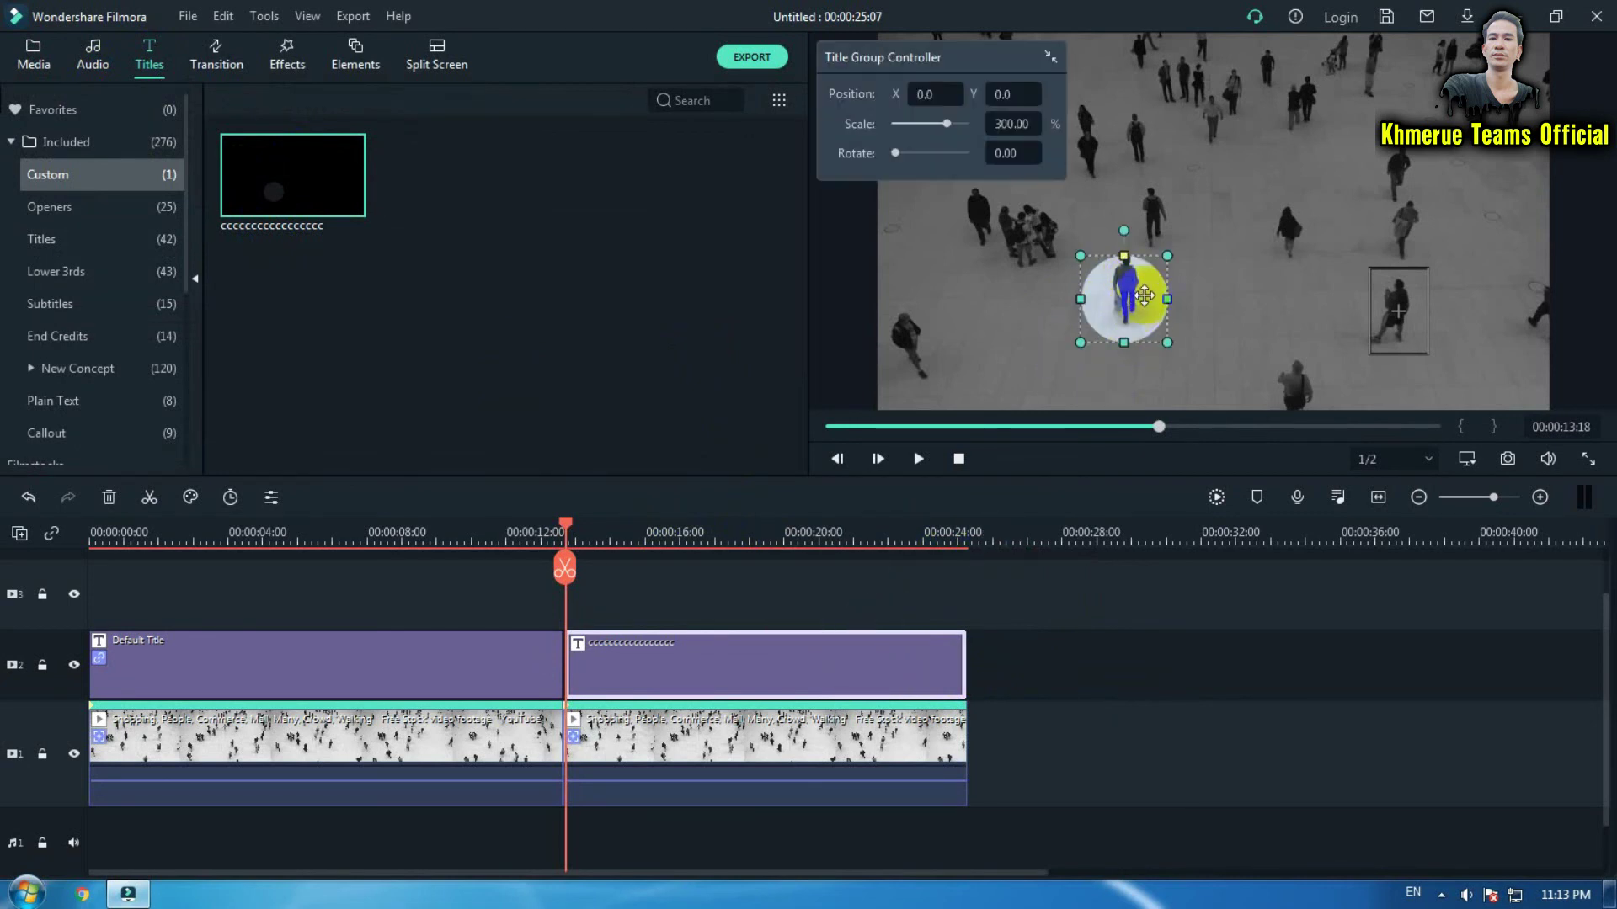
left_click_drag(1147, 302, 1413, 315)
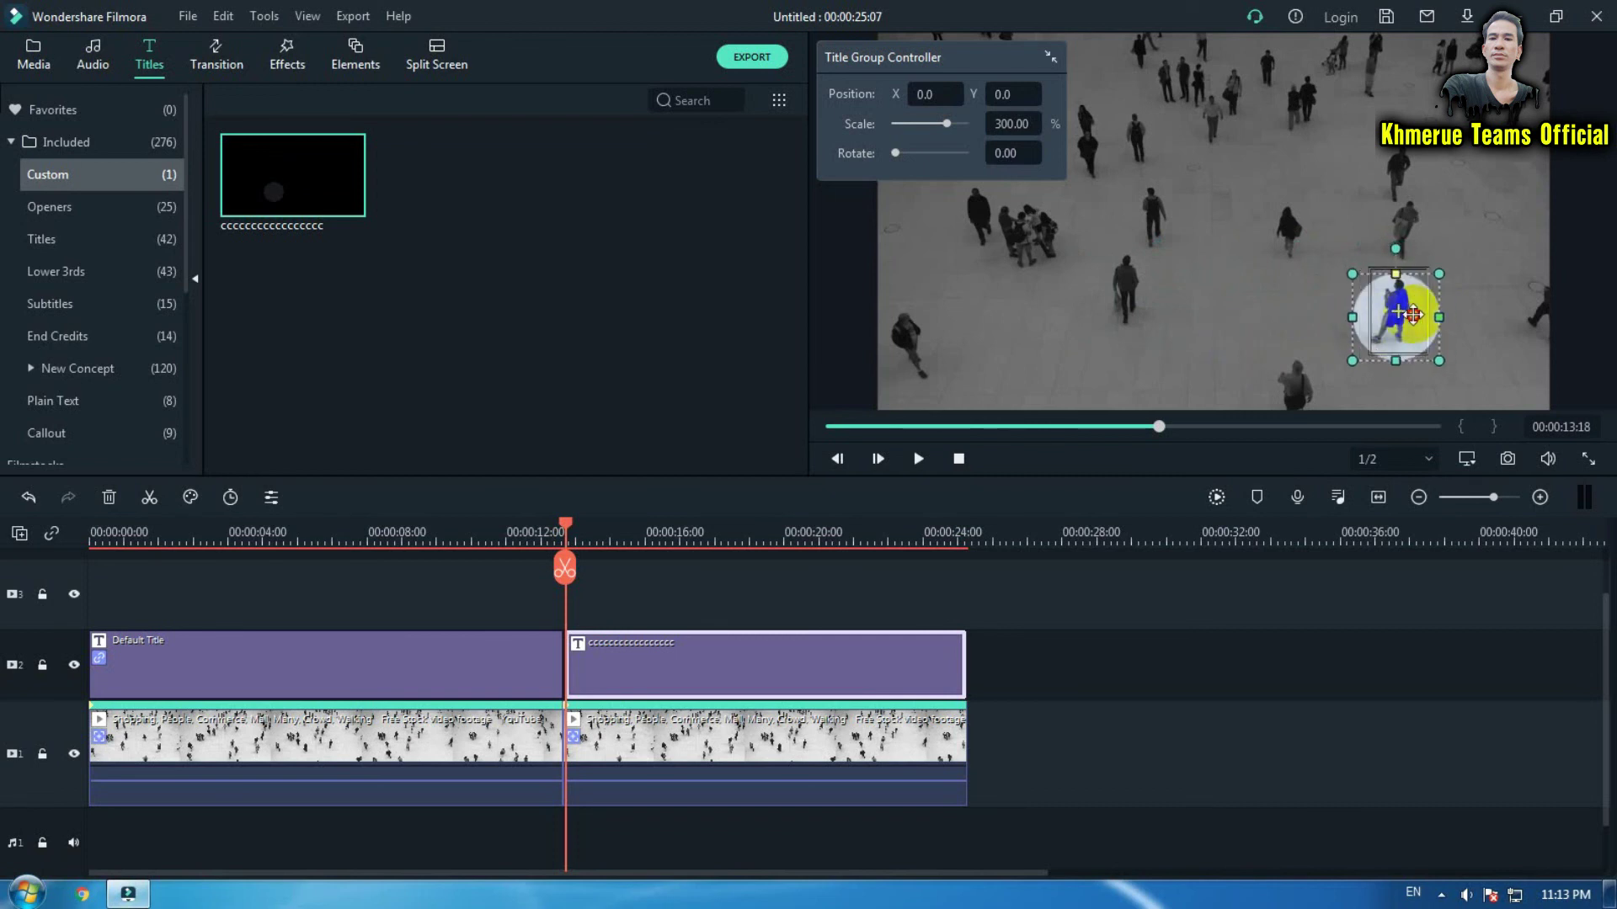
left_click(521, 323)
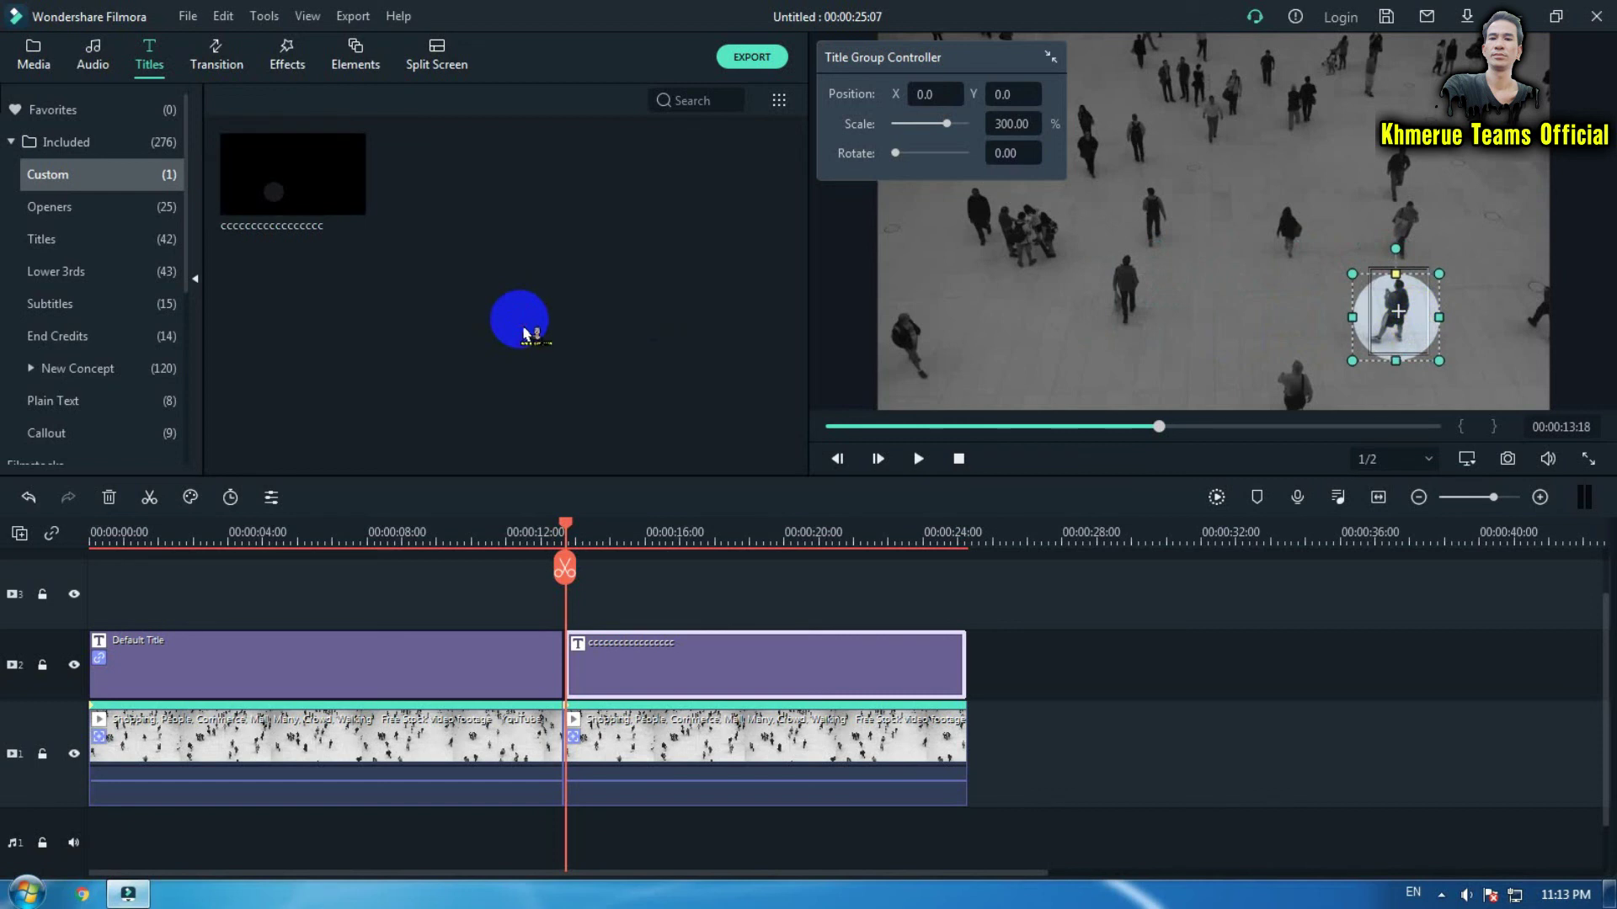
left_click(774, 669)
left_click(750, 718)
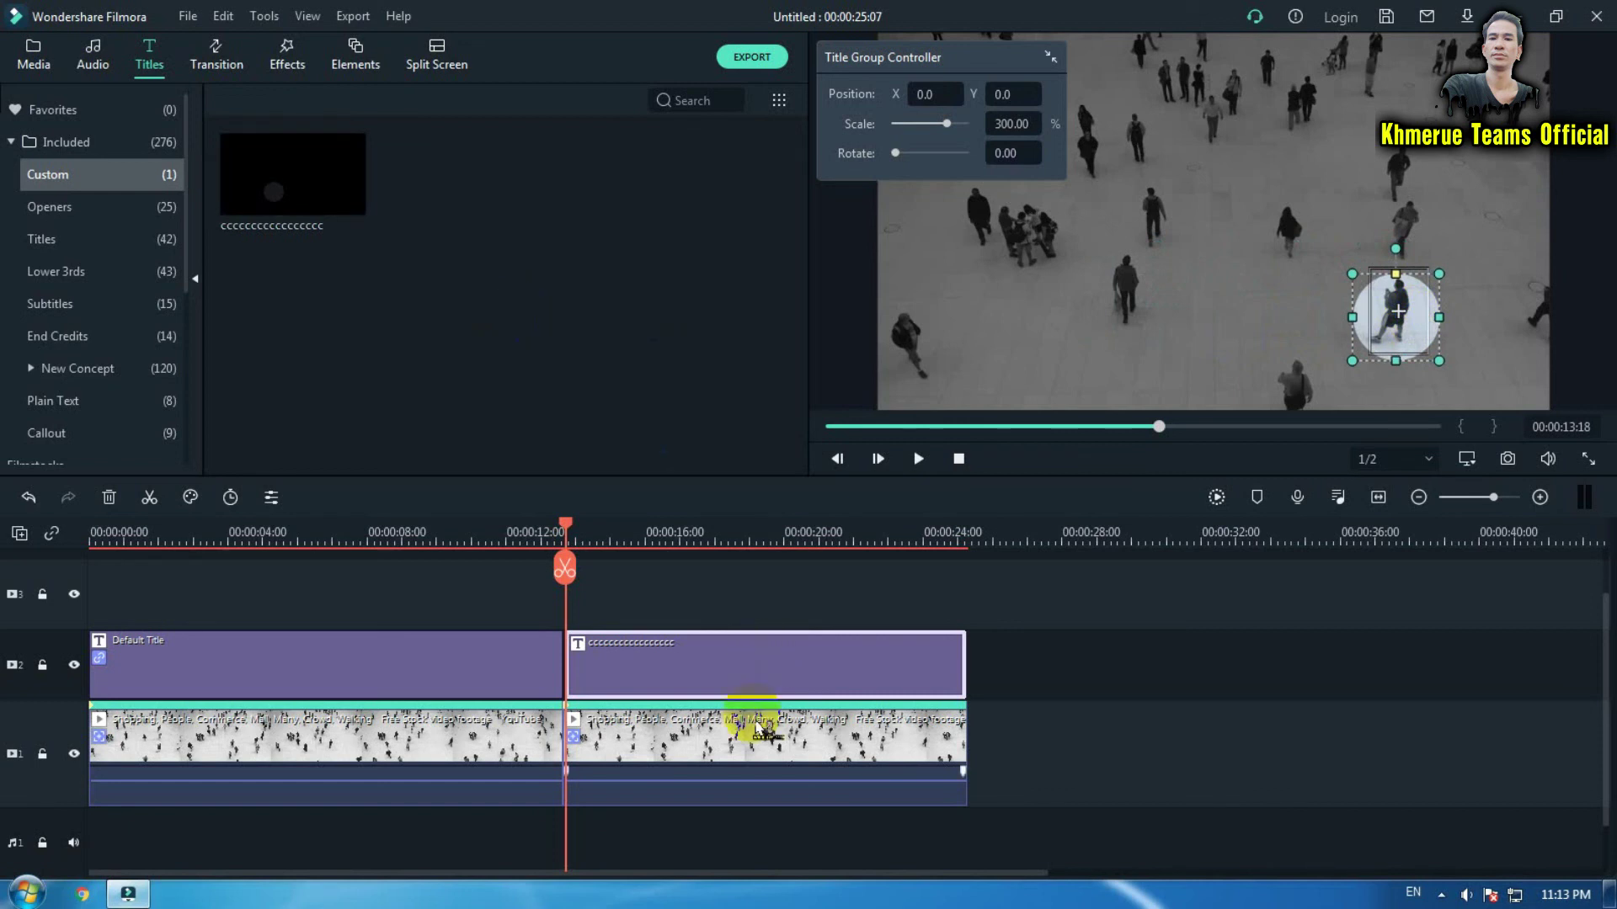
- Open the second clip's properties and keep its blending mode at Normal
double_click(768, 741)
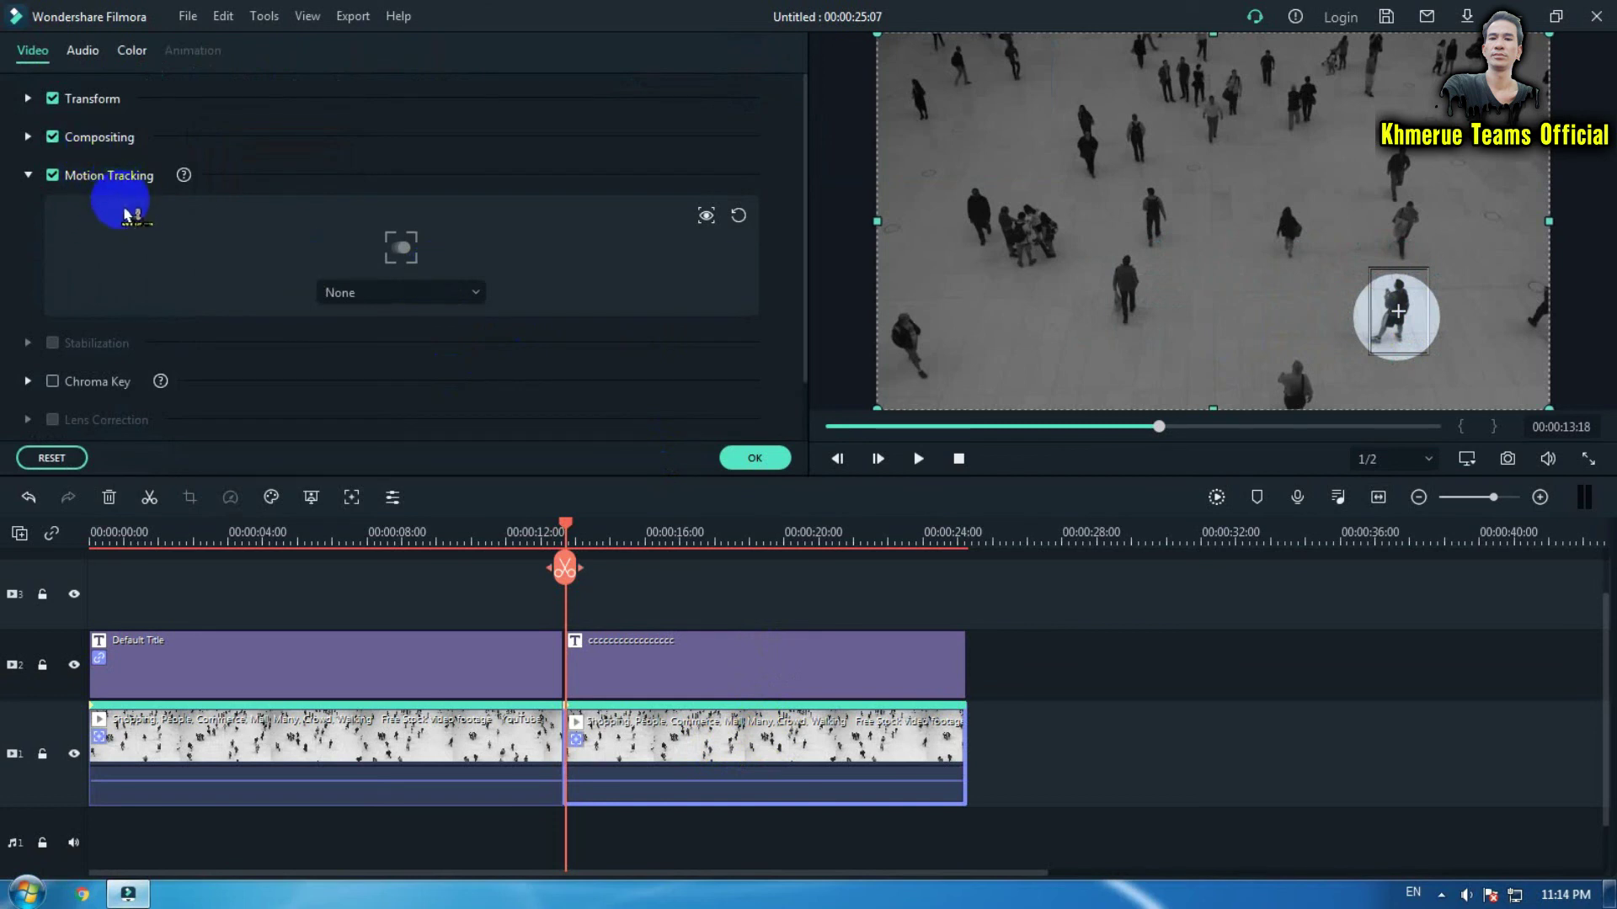
left_click(32, 178)
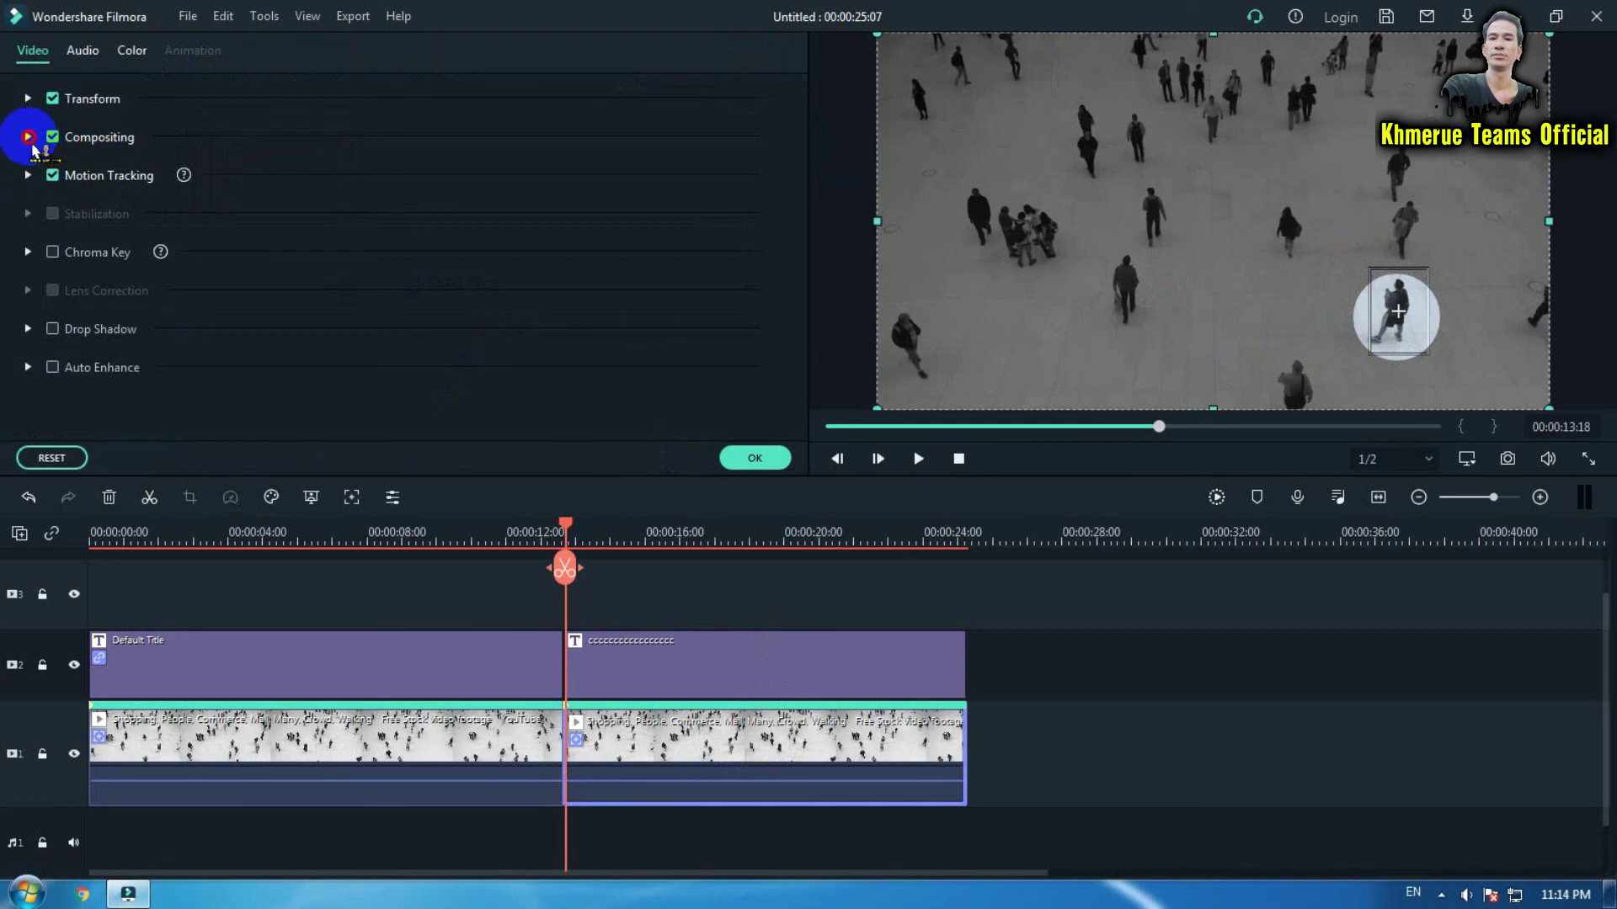
left_click(28, 137)
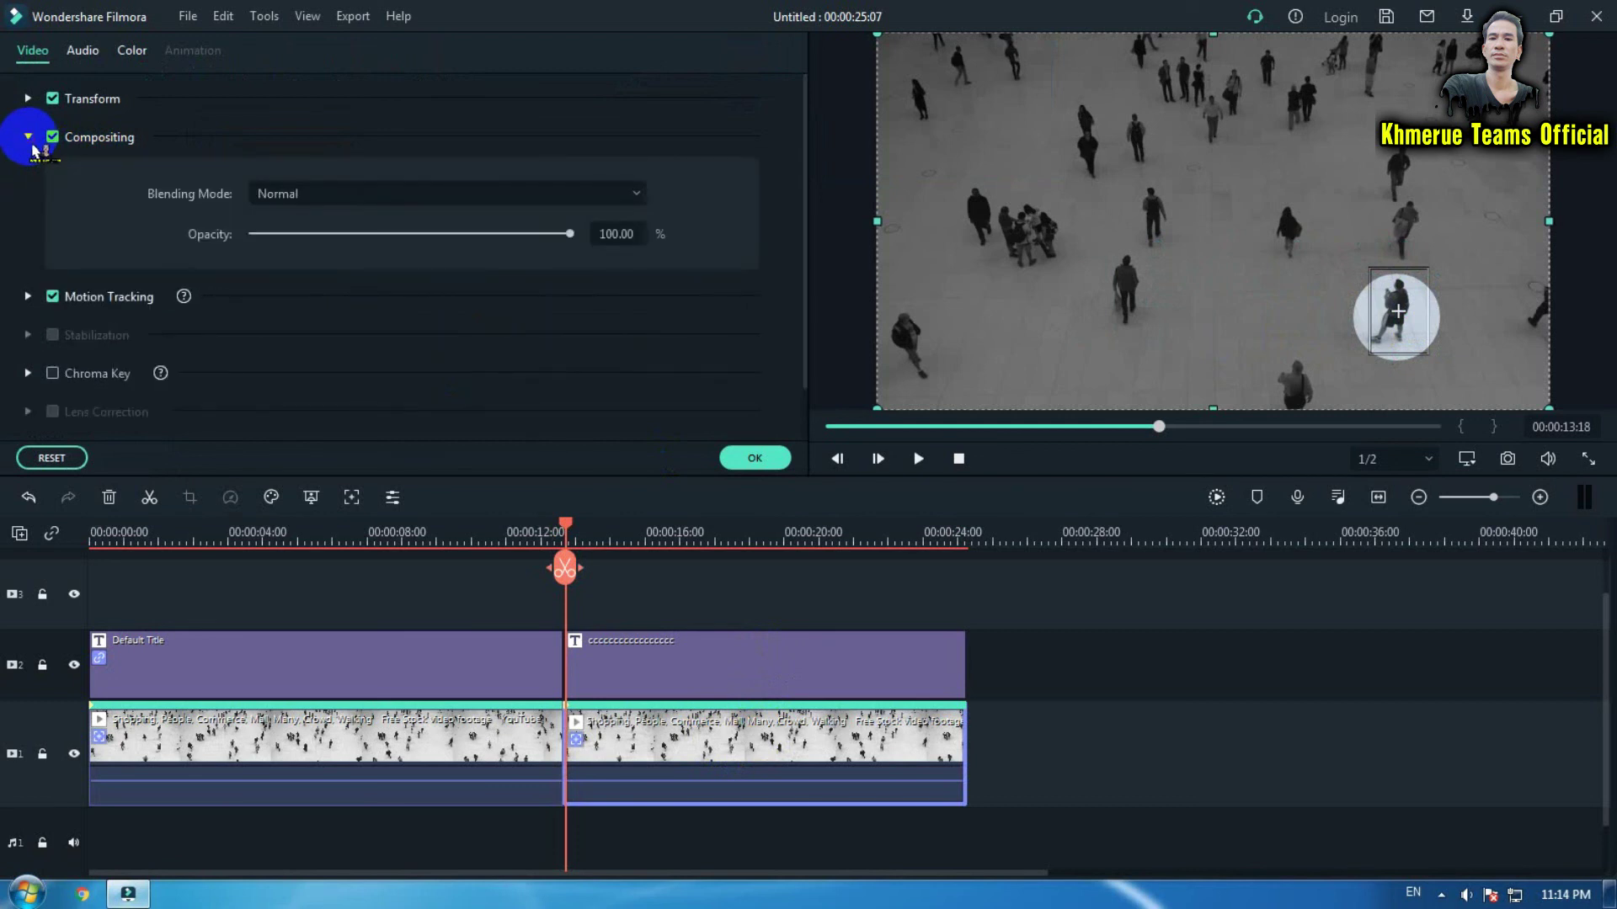
left_click(416, 194)
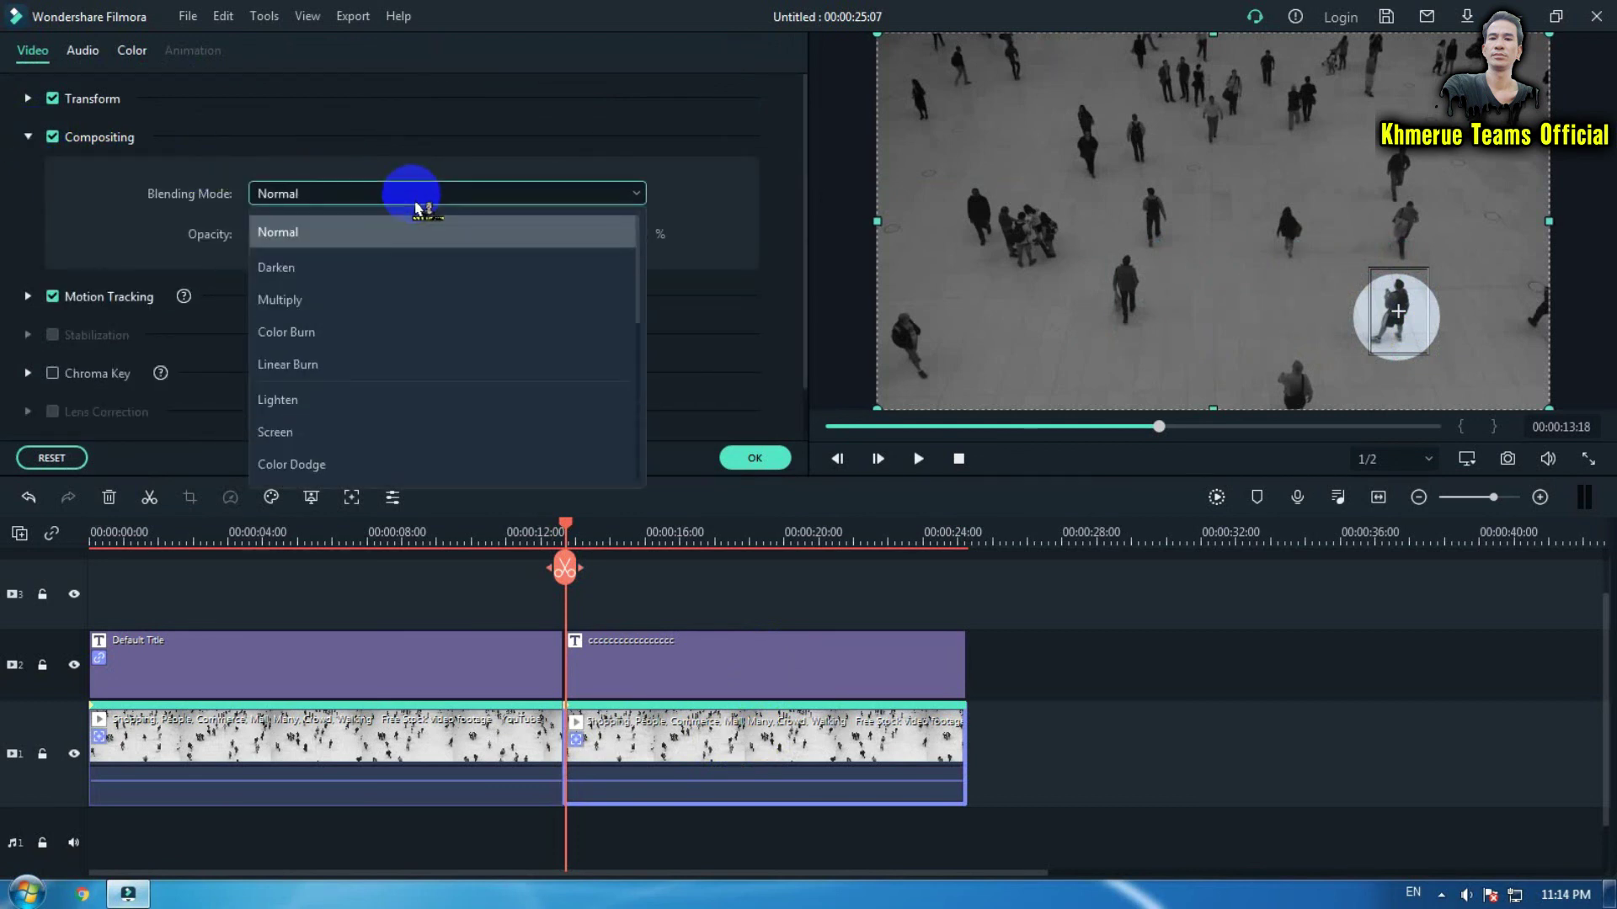
left_click(495, 155)
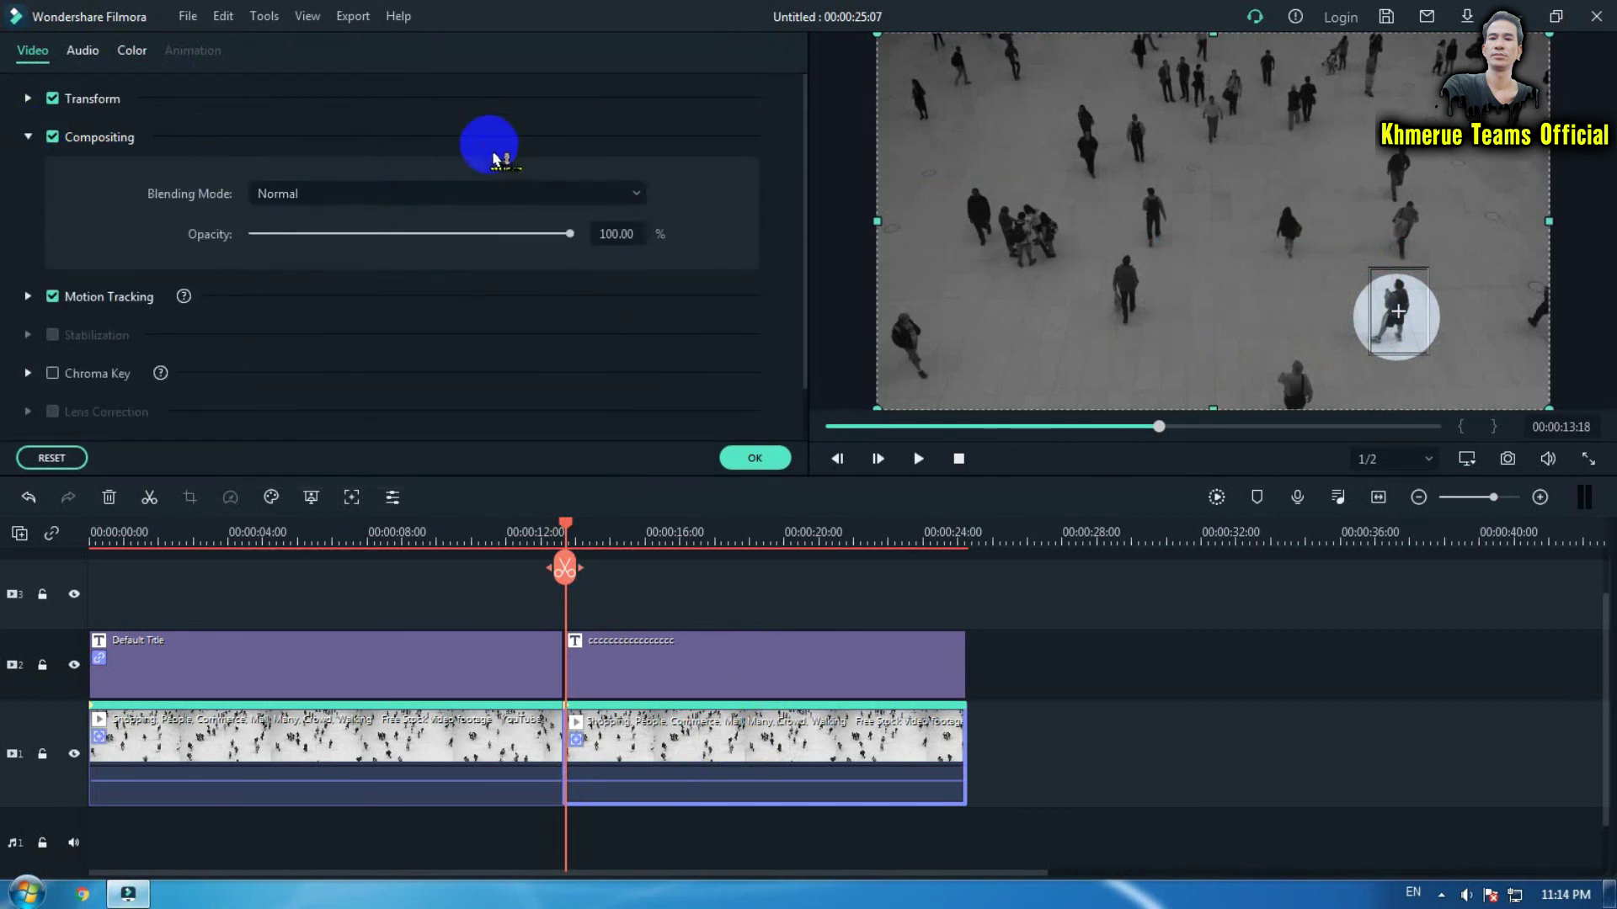
- Link the second clip's motion tracking to the c-string custom title and confirm
left_click(29, 305)
scroll(601, 362, "down", 2)
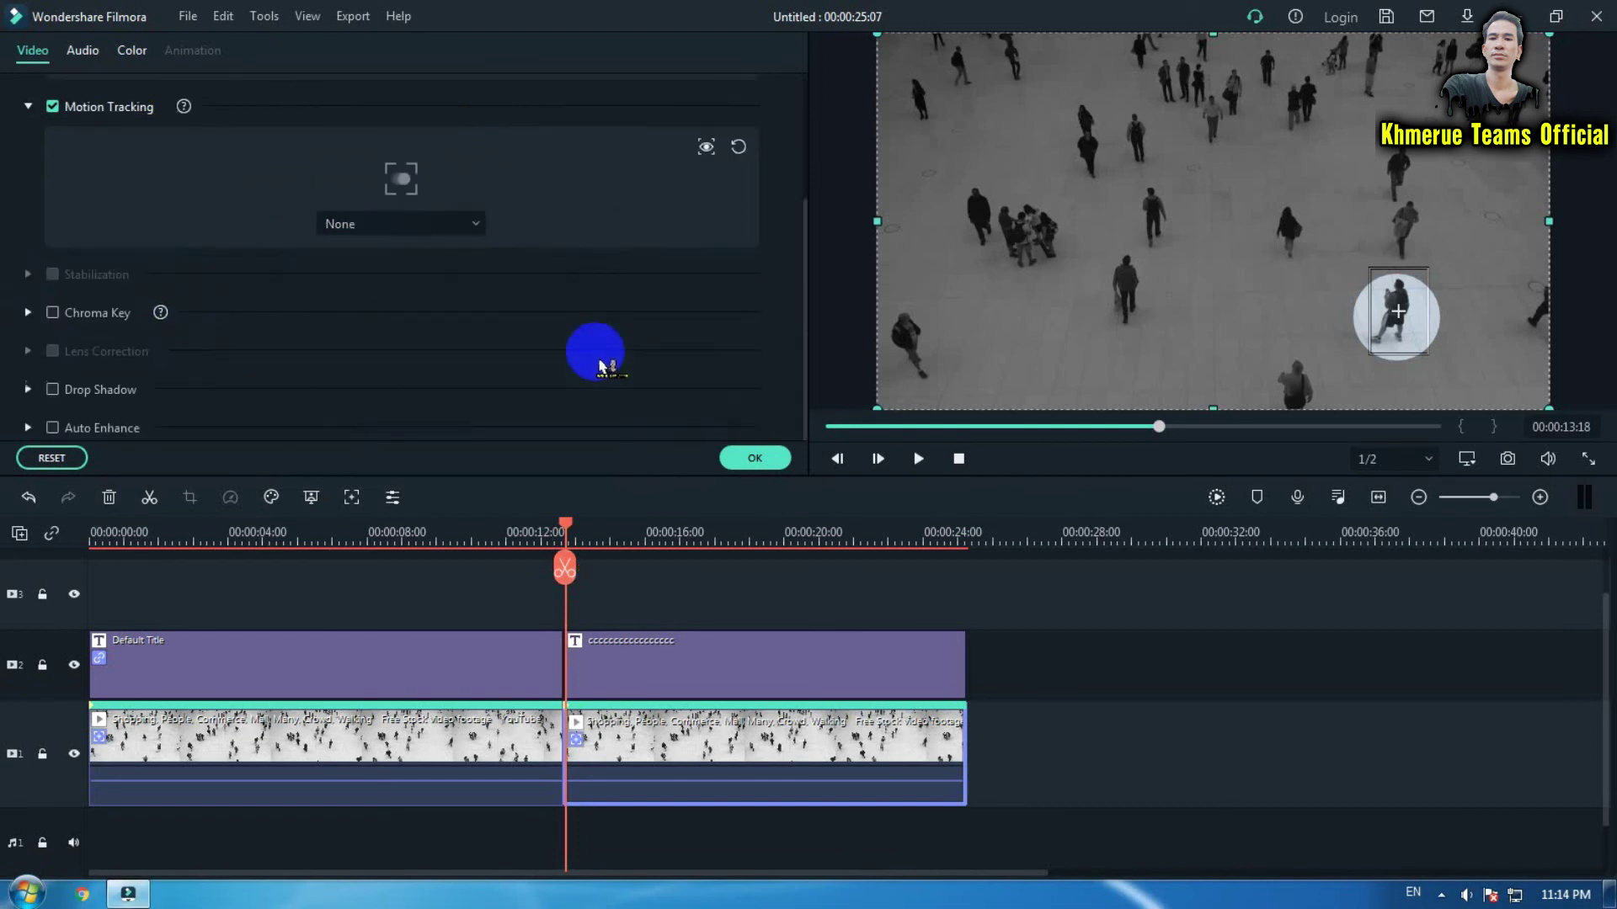
left_click(463, 229)
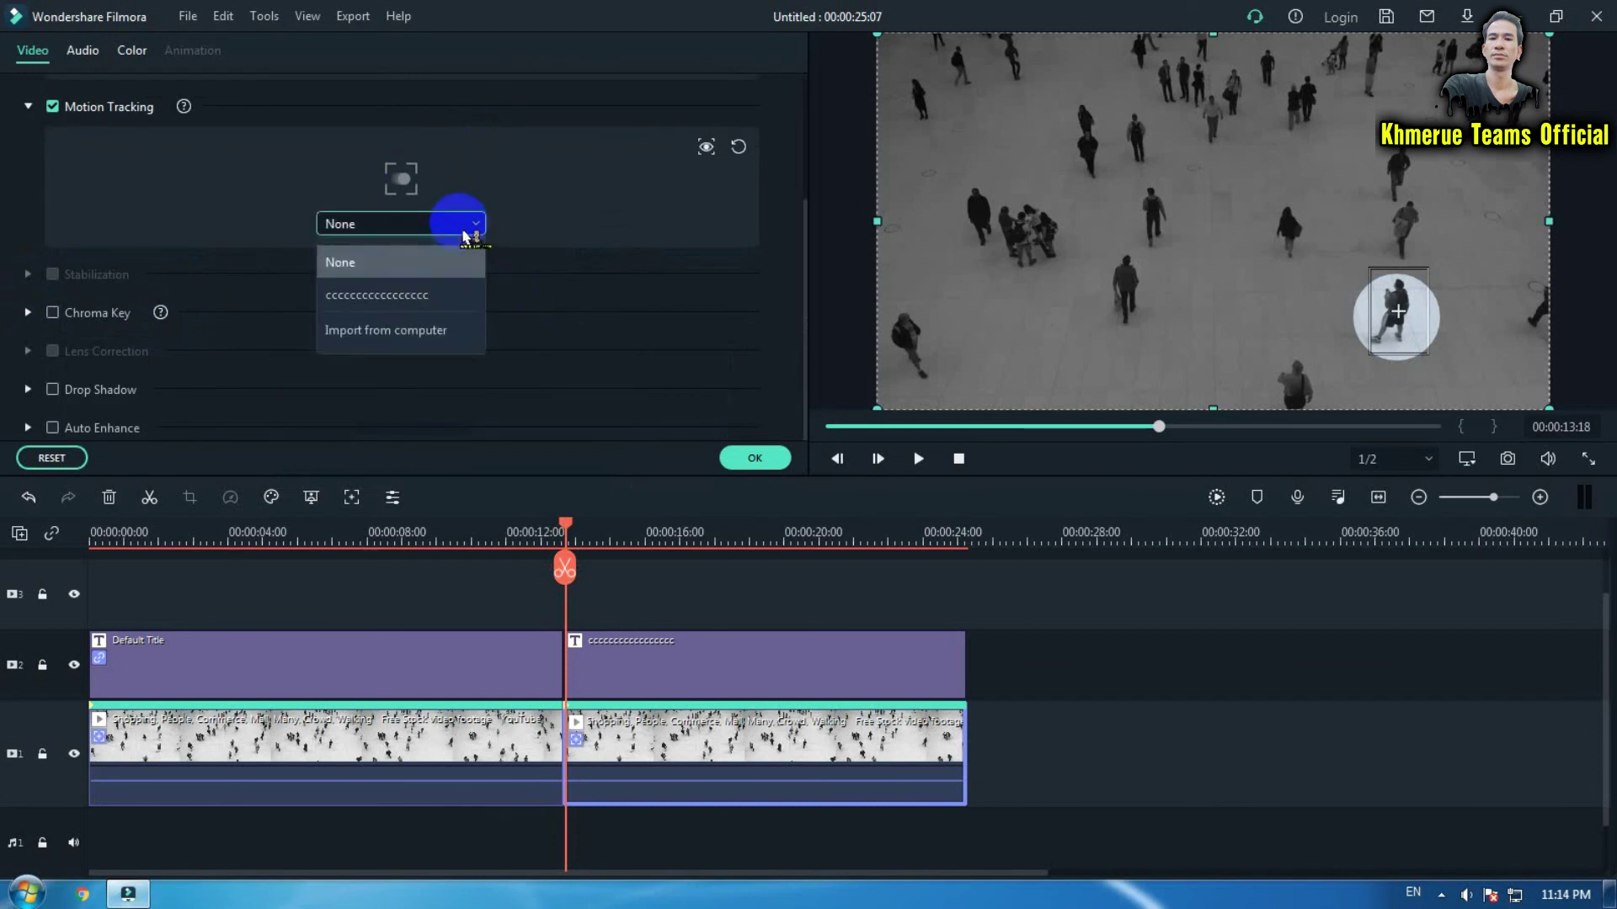
left_click(424, 297)
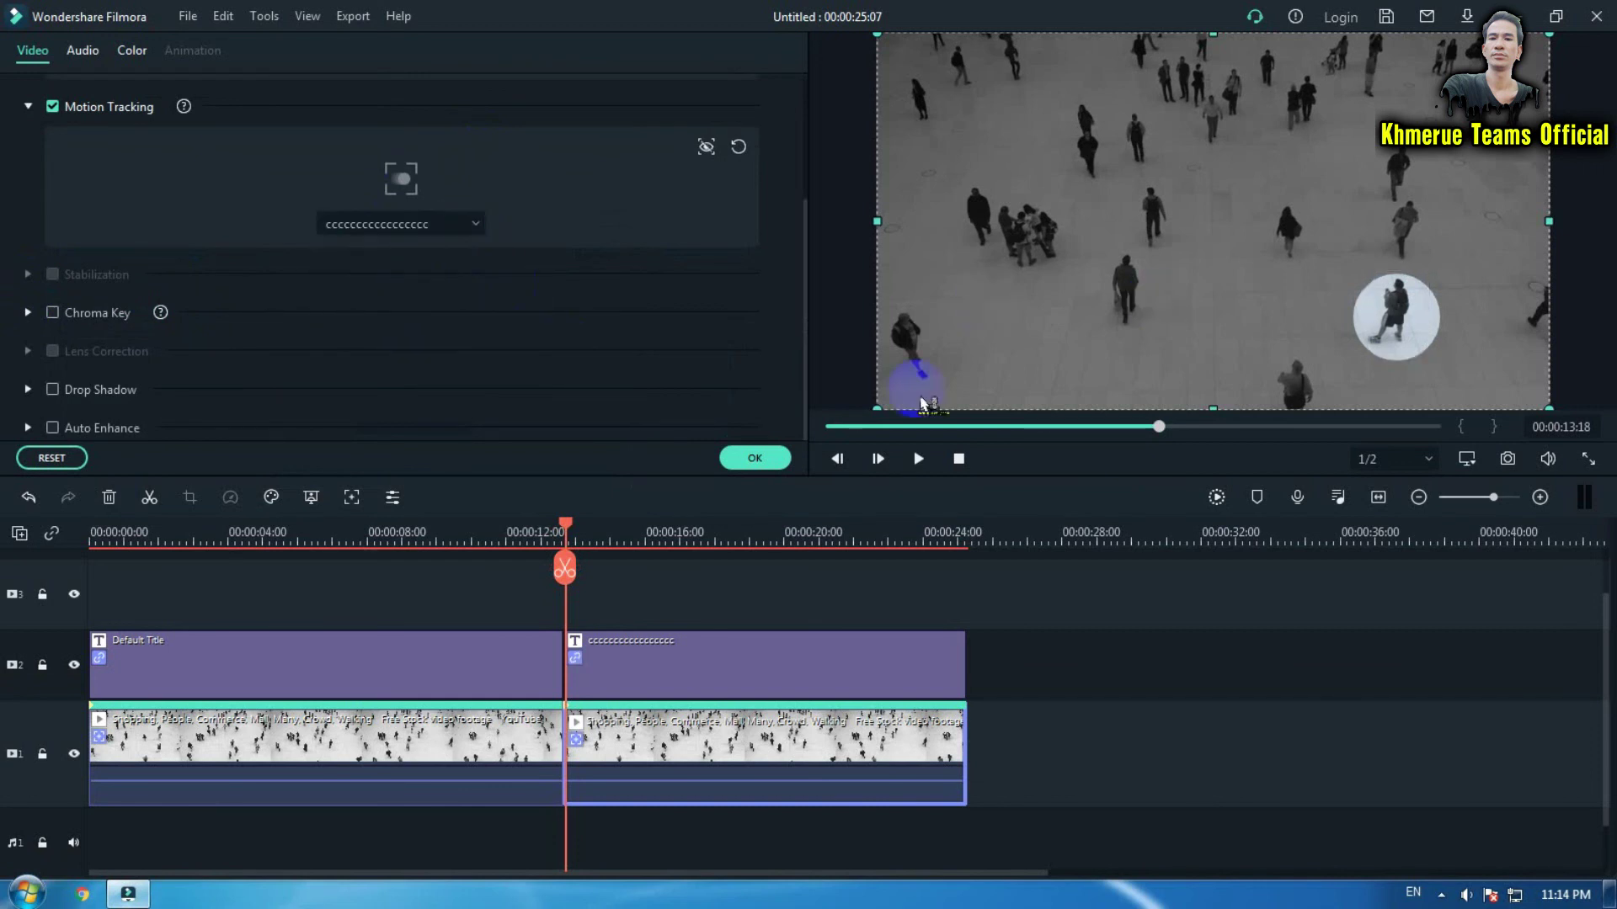
left_click(755, 458)
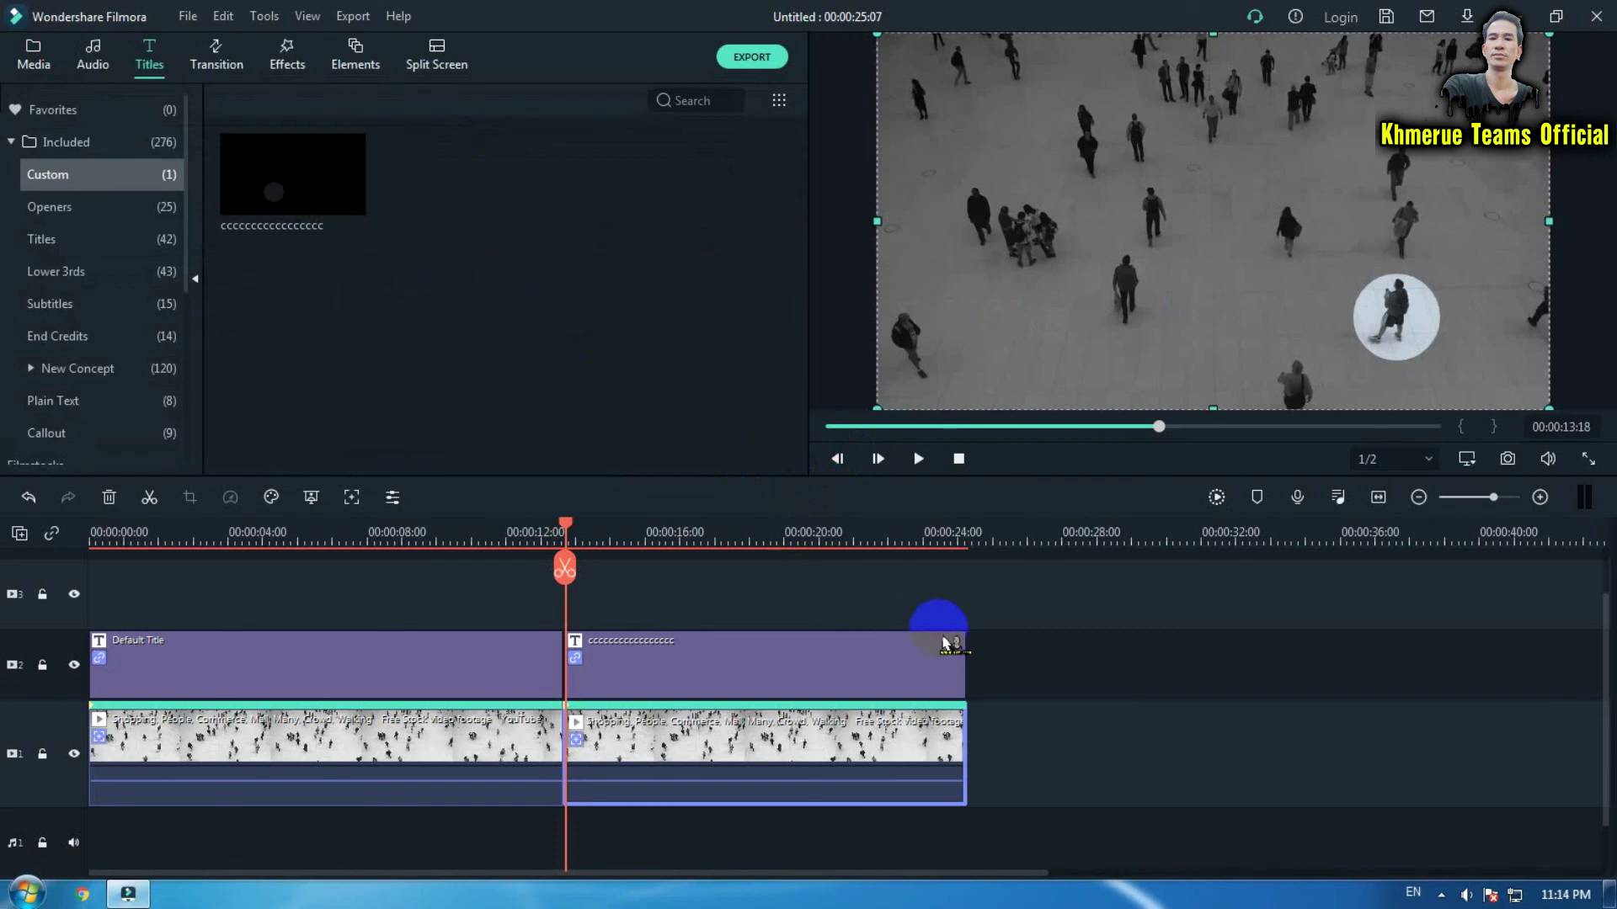
key("space")
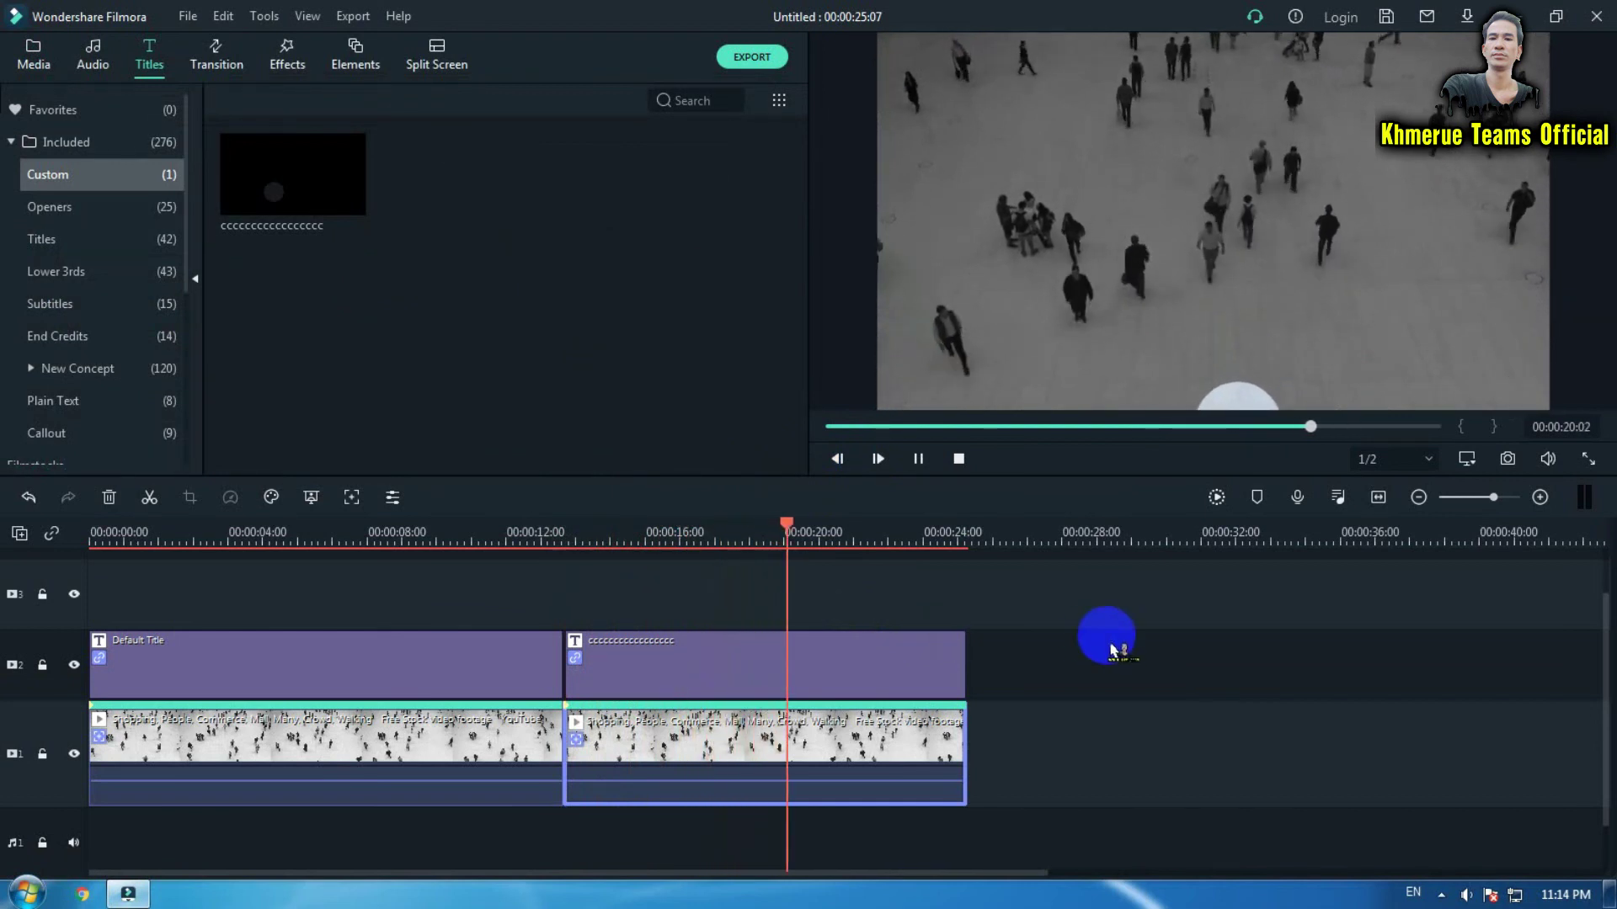
key("space")
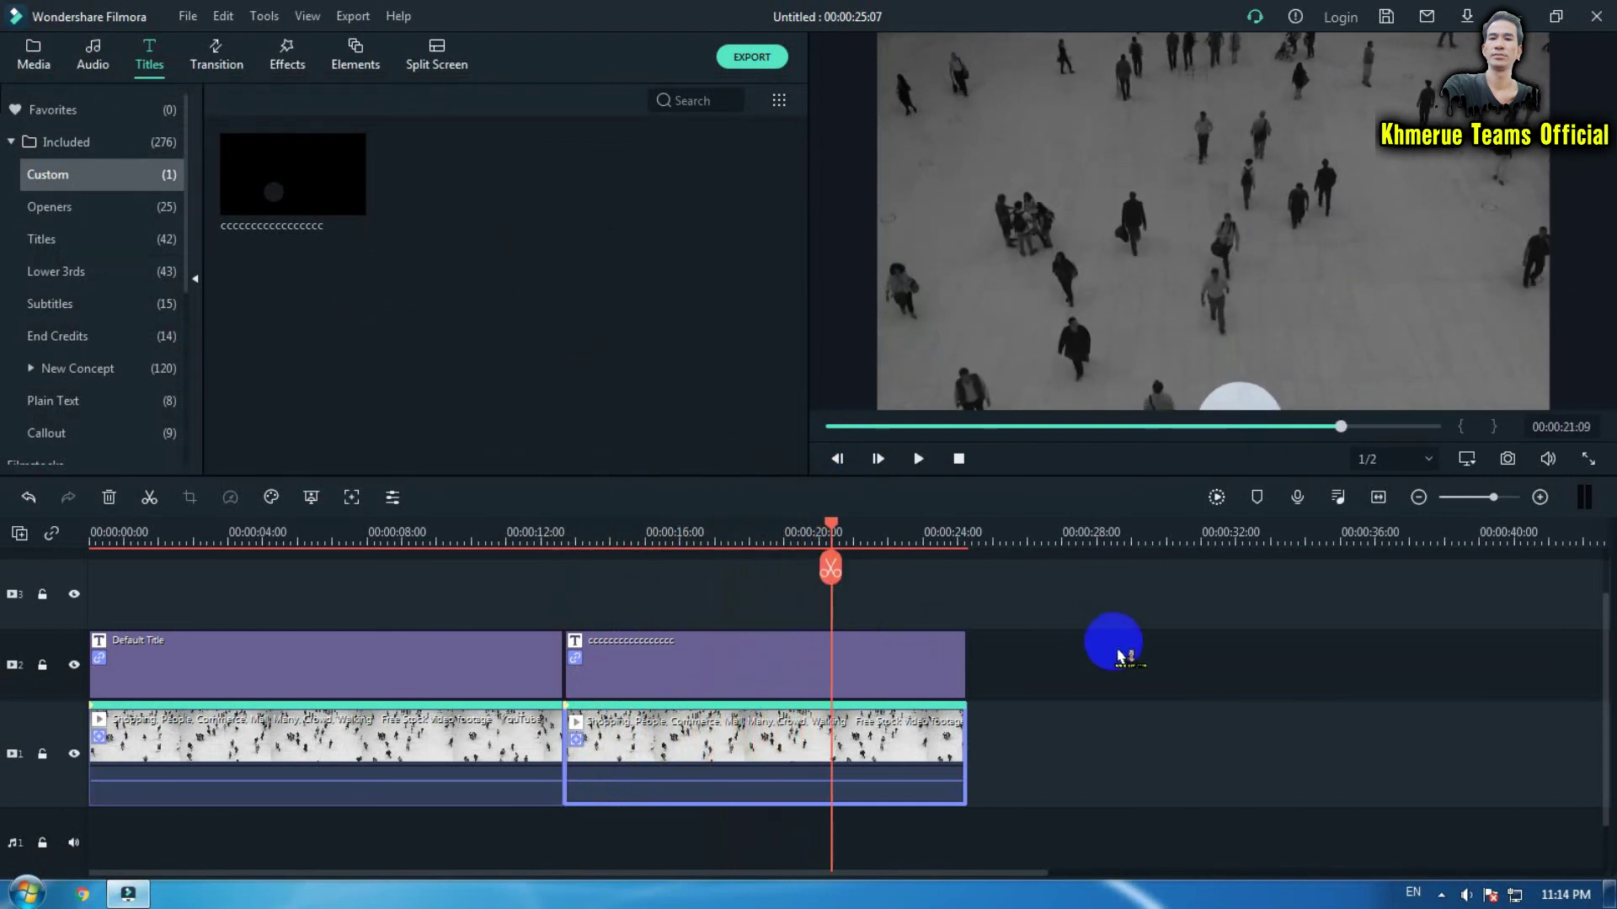